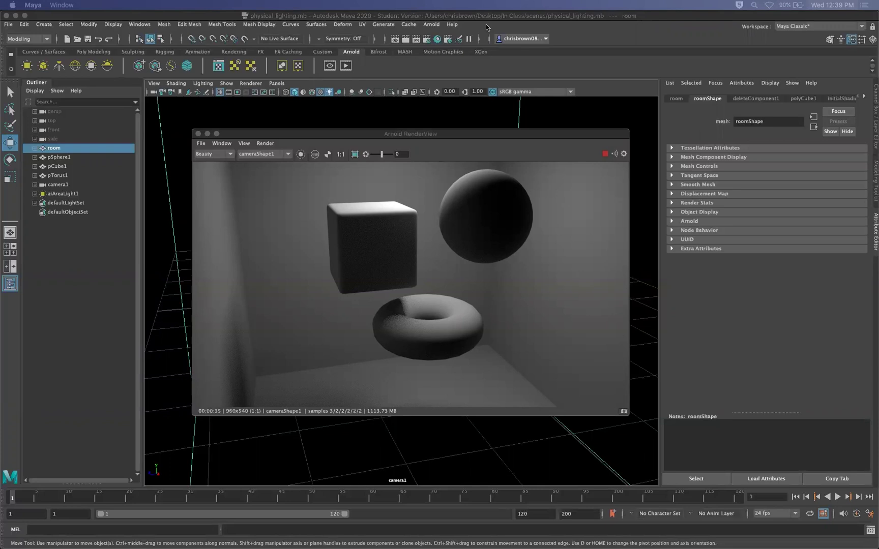
Review the Camera (AA), Diffuse, Specular and Transmission sampling values of the Arnold Renderer in the Render Settings.
drag(471, 134, 447, 140)
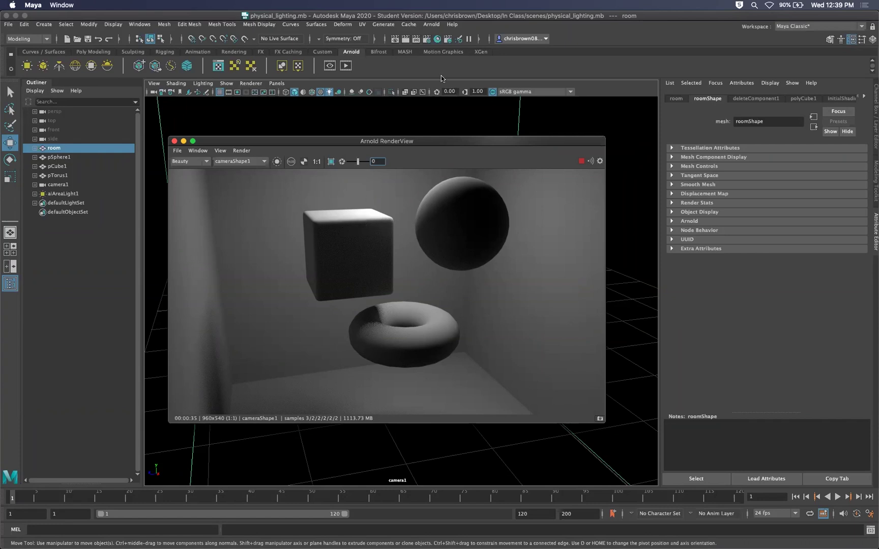
click(426, 38)
drag(686, 125, 617, 128)
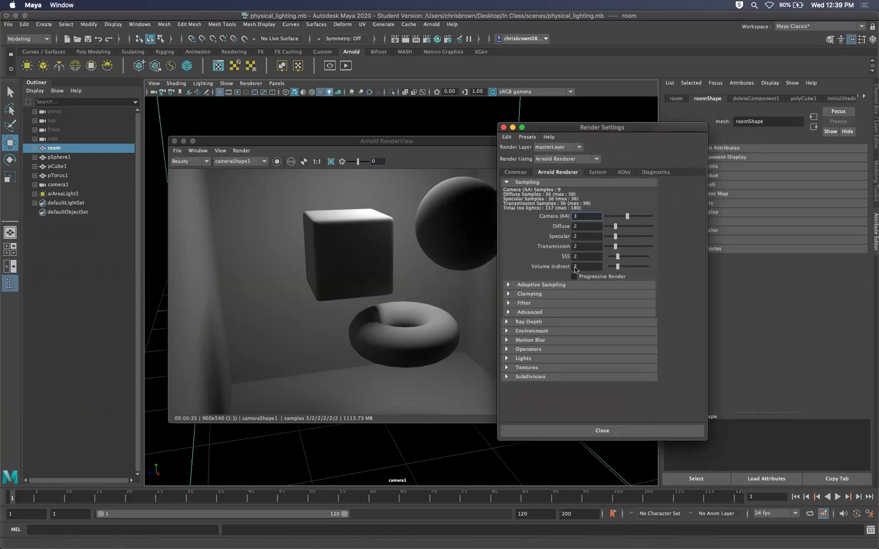
double_click(580, 217)
double_click(578, 227)
double_click(578, 238)
double_click(579, 247)
click(584, 217)
drag(636, 125, 762, 123)
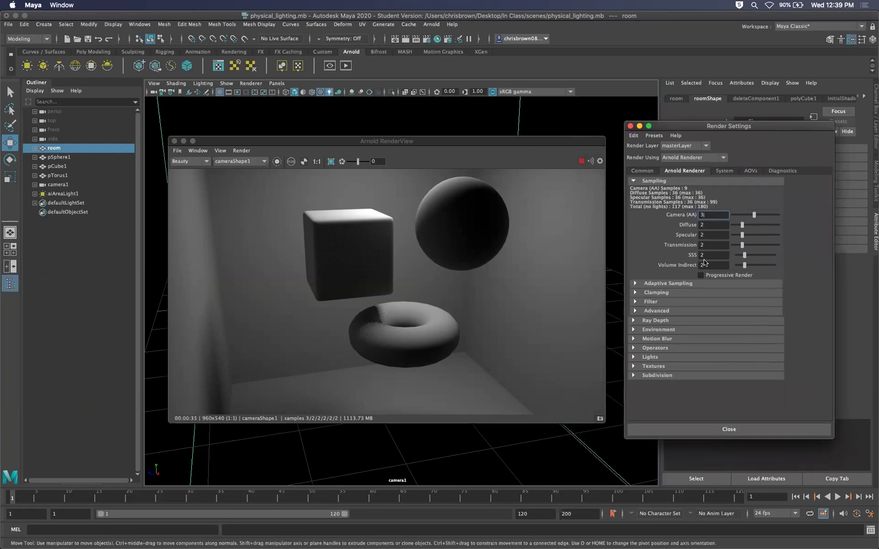
click(629, 126)
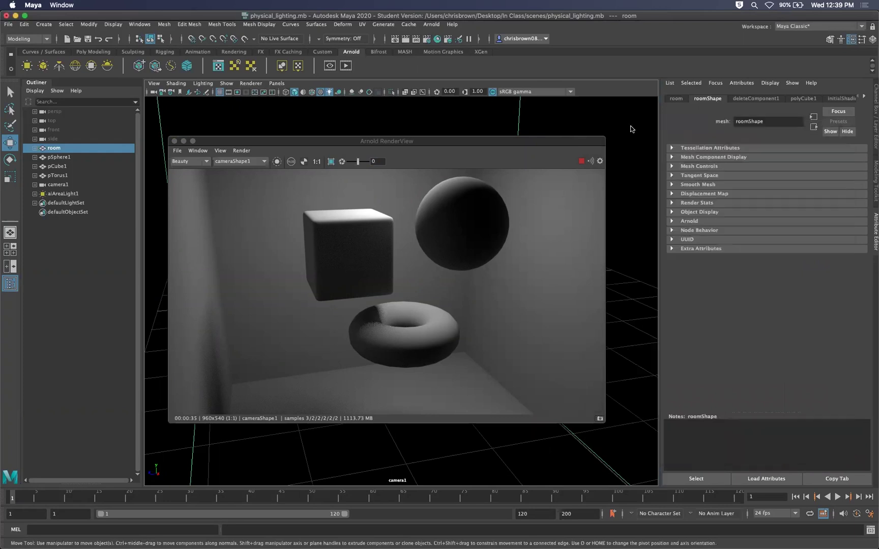
Restart the Arnold render of the room scene through the camera.
drag(345, 139, 344, 151)
click(346, 65)
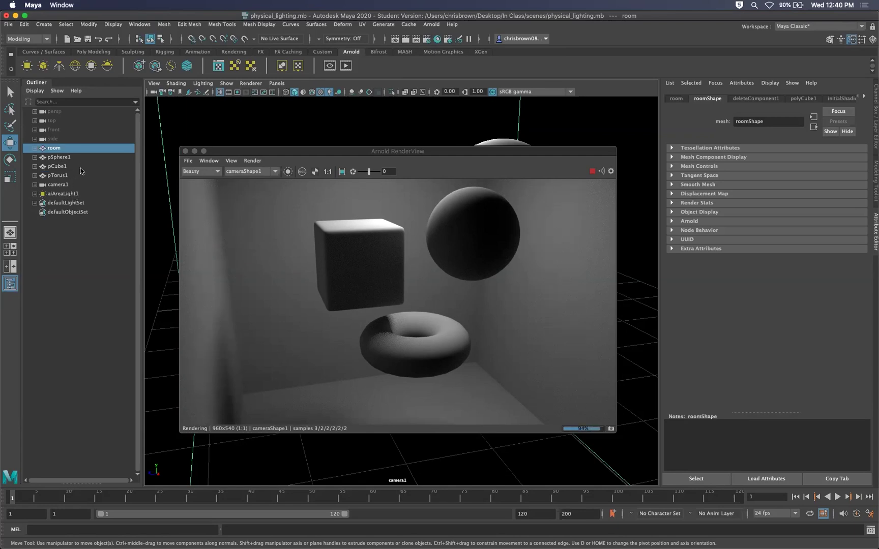
Set the Resolution of aiAreaLight1 to 1024 in its area light attributes.
click(60, 194)
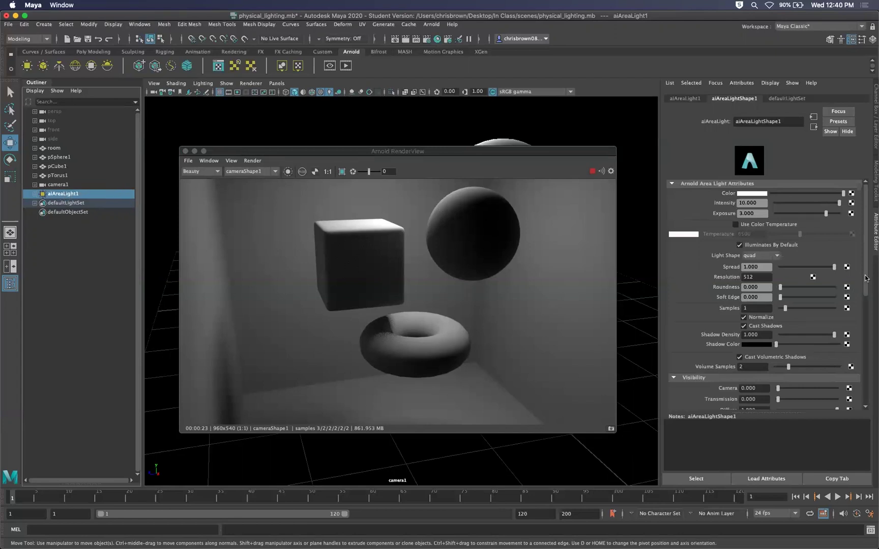
scroll(838, 340, down, 5)
scroll(837, 336, up, 4)
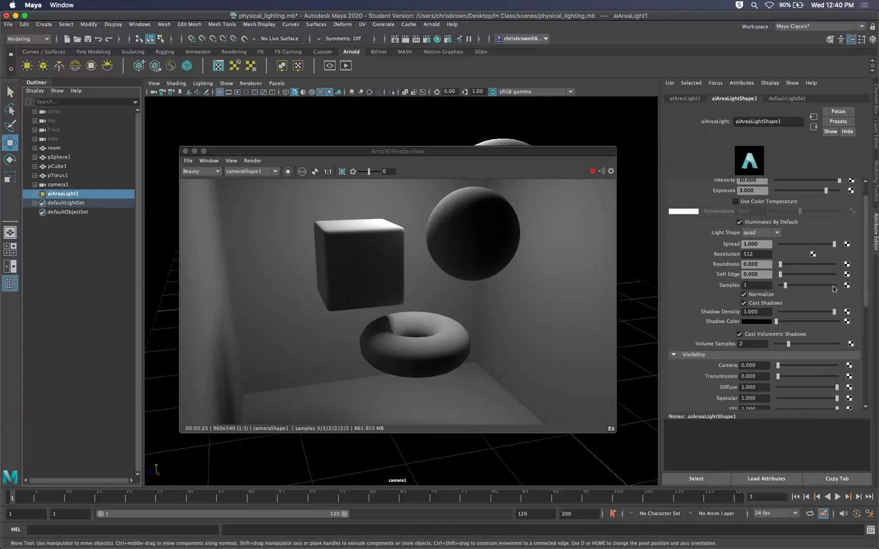
click(751, 290)
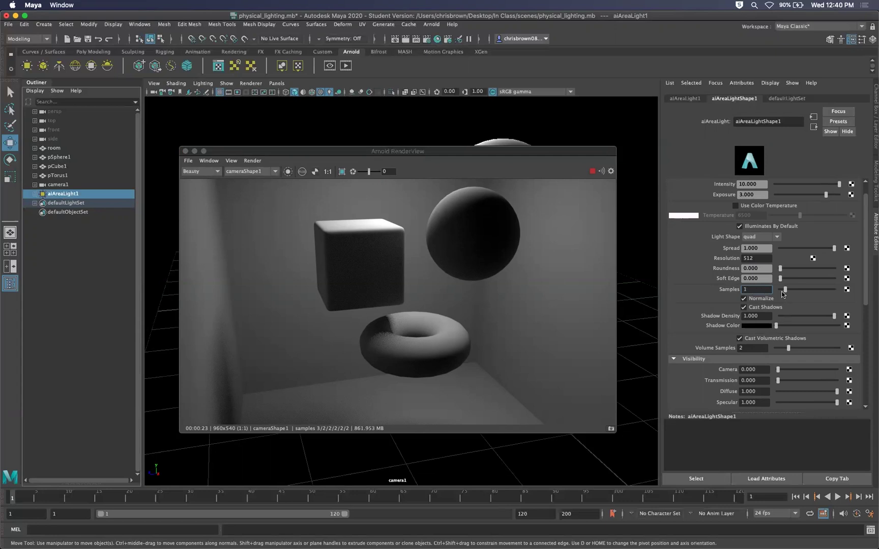
drag(867, 304, 866, 289)
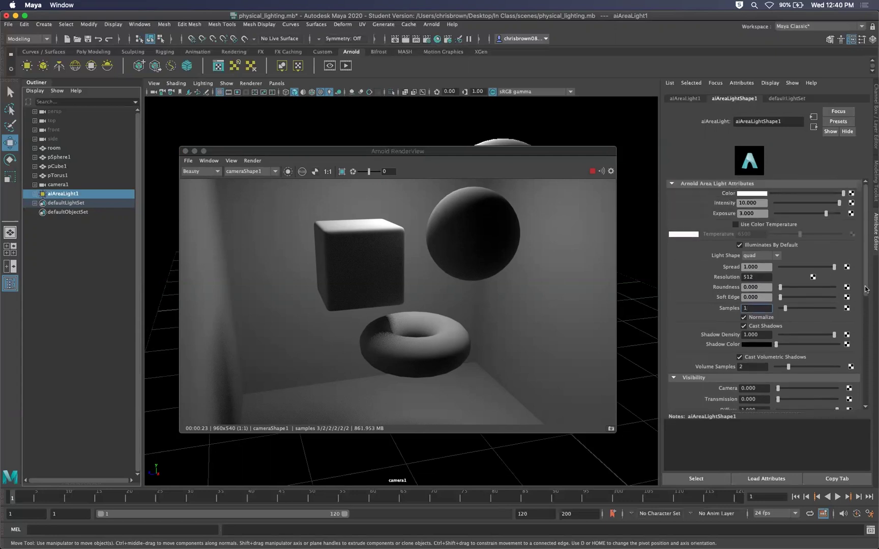
double_click(757, 276)
text(1024)
key(Return)
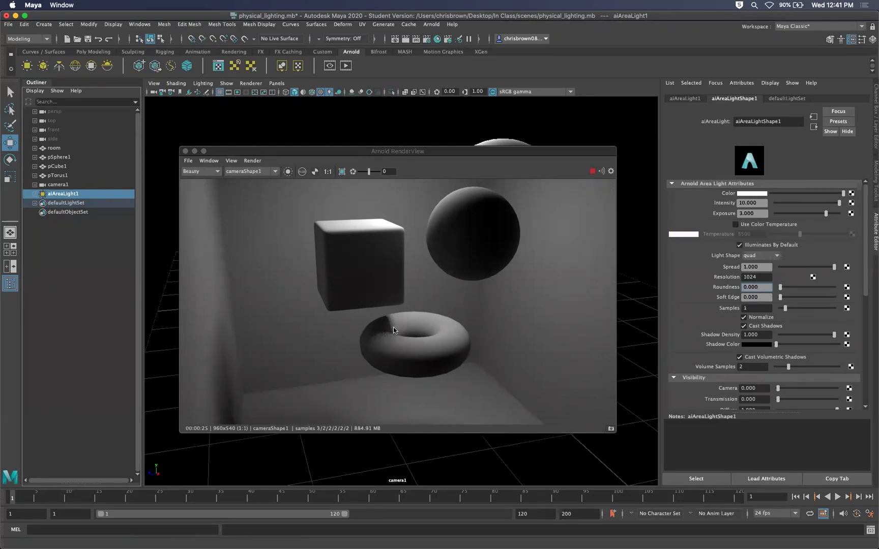
Limit the render to a crop region covering the cube's lower edge and the torus's shadowed side.
click(342, 171)
drag(344, 296, 351, 301)
drag(386, 336, 413, 375)
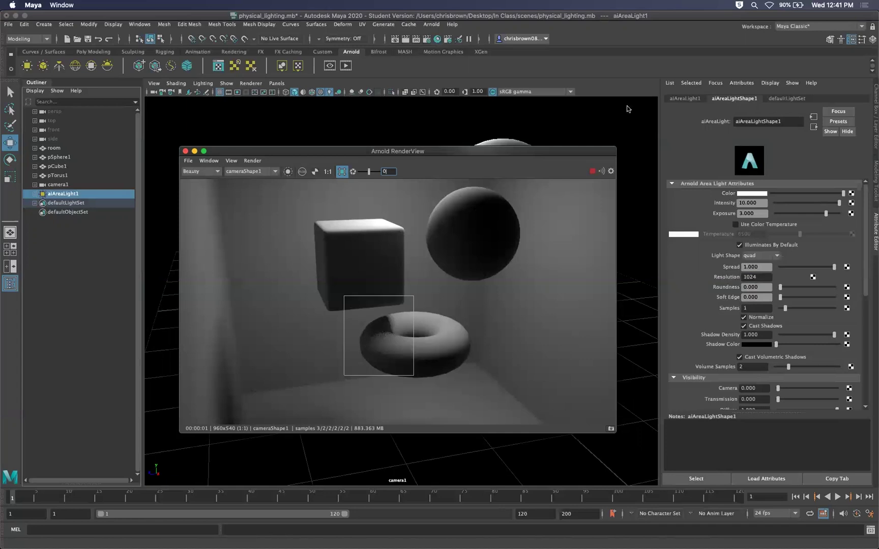
Try a Samples value of 4 on aiAreaLight1 in the cropped render and undo it.
click(753, 309)
double_click(745, 308)
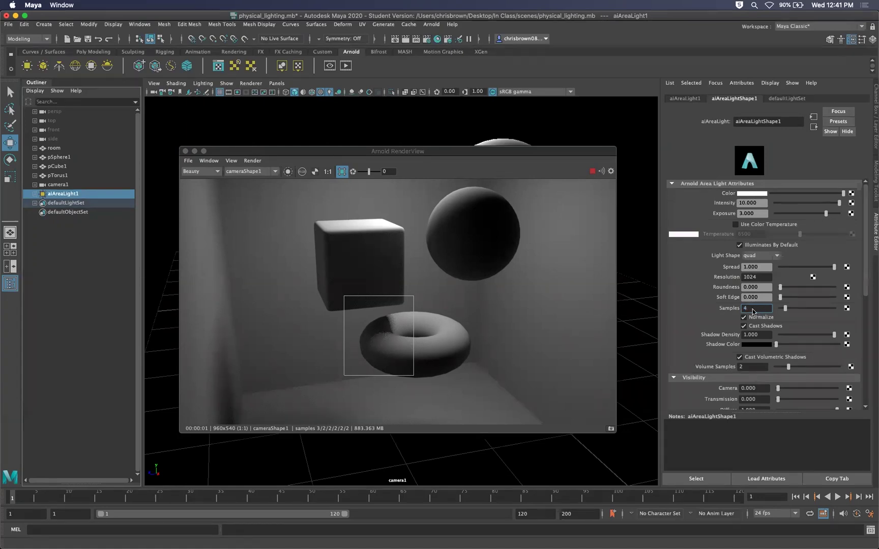
key(Return)
key(super+z)
click(752, 309)
drag(720, 303, 724, 297)
key(Return)
Set the Samples of aiAreaLight1 to 4.
drag(756, 308, 724, 310)
text(4)
key(Return)
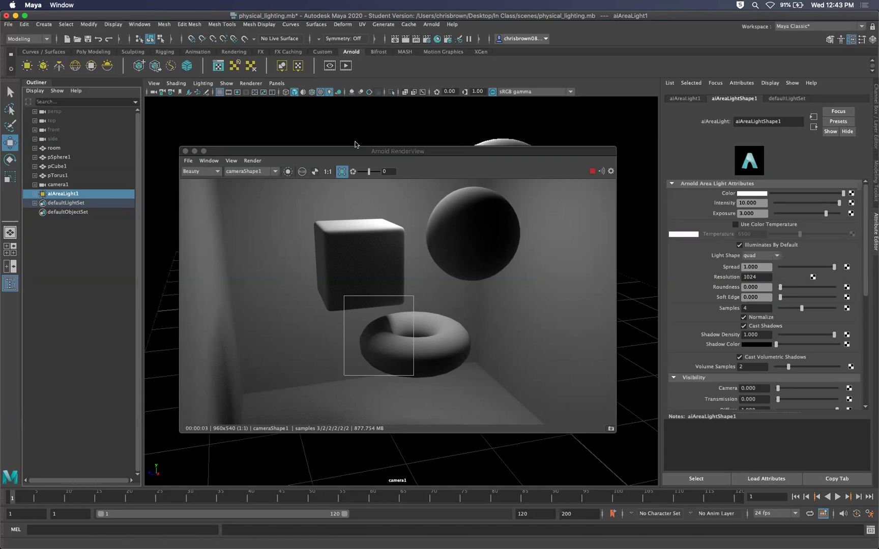
Turn off the crop region, check the sampling settings while the full frame renders, and store a snapshot of the finished render.
click(342, 172)
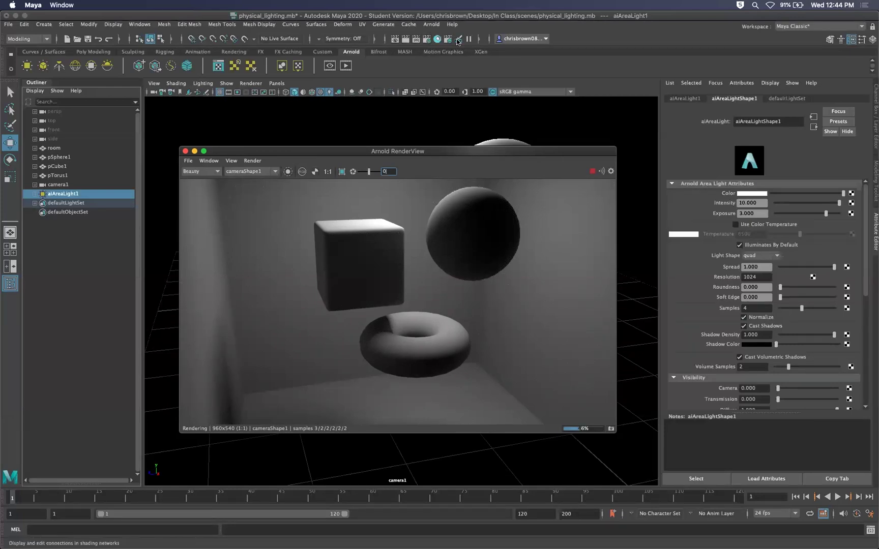
click(427, 39)
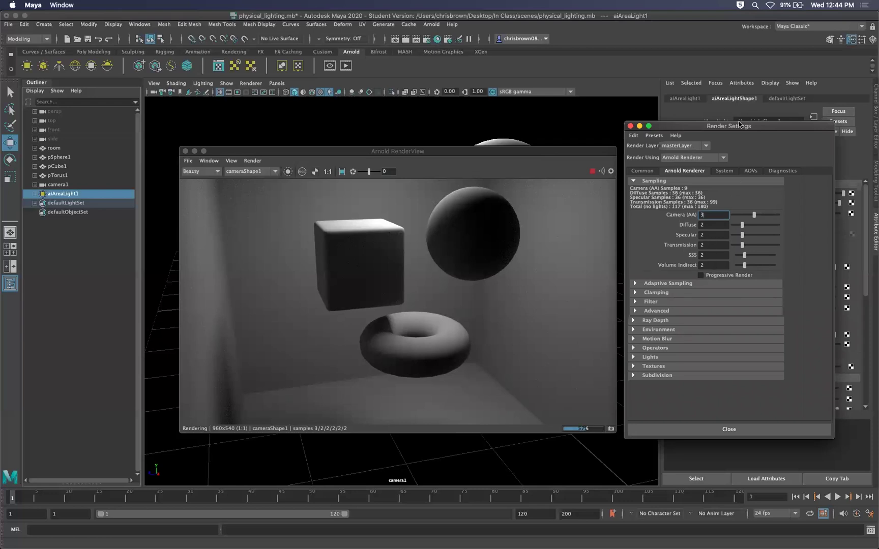
mouse_move(733, 128)
mouse_down()
mouse_move(756, 120)
mouse_move(731, 135)
mouse_up()
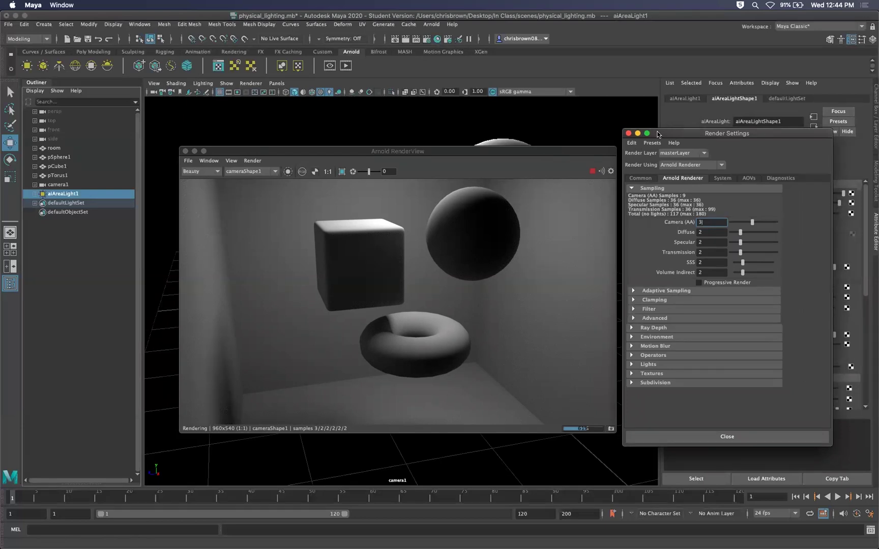
drag(659, 134, 664, 128)
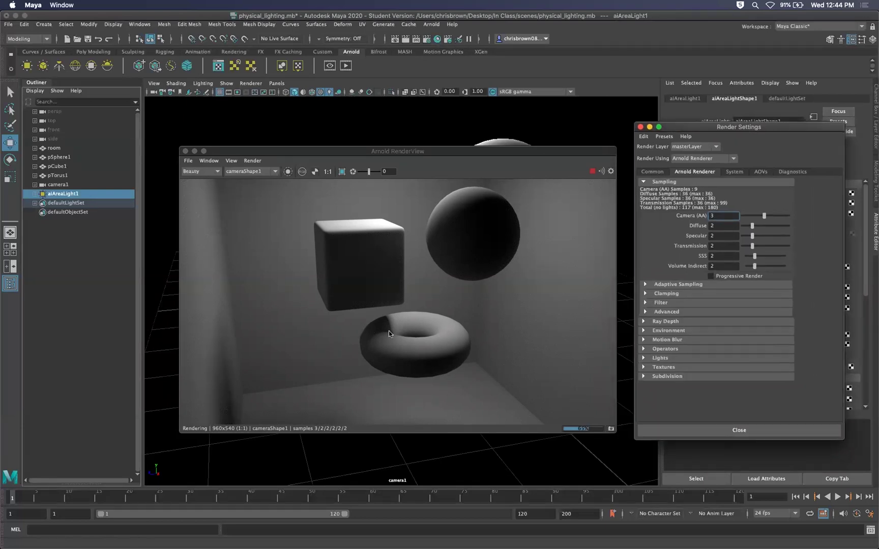
click(640, 127)
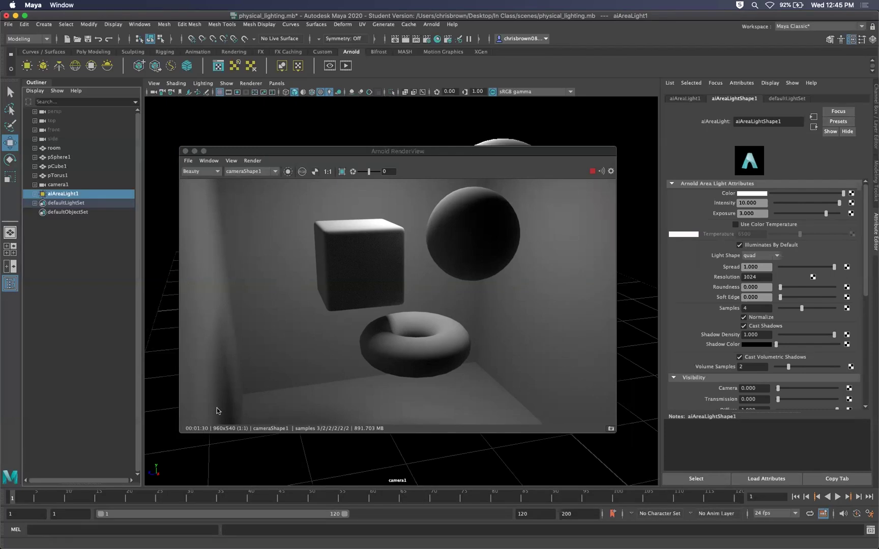
click(610, 428)
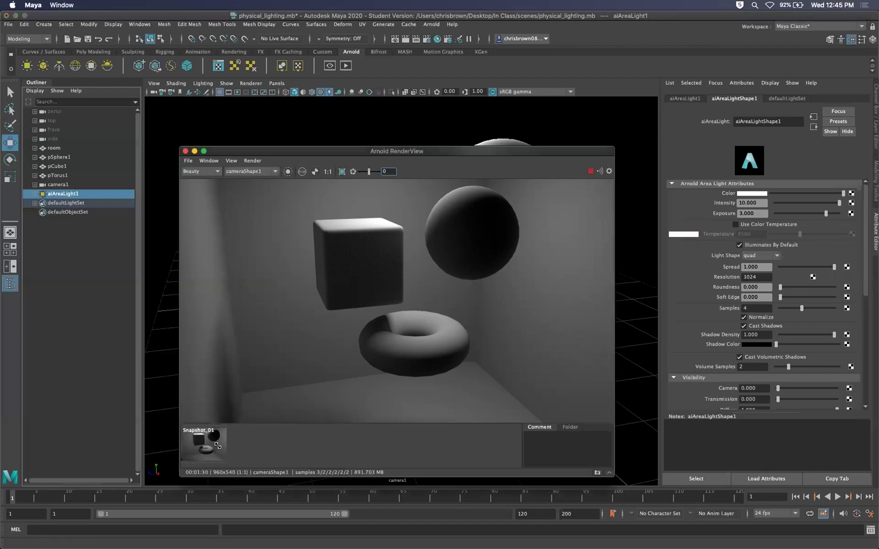
Set the Samples of aiAreaLight1 to 1 and store a second snapshot of the resulting render for comparison.
drag(476, 153, 469, 124)
click(745, 308)
key(Return)
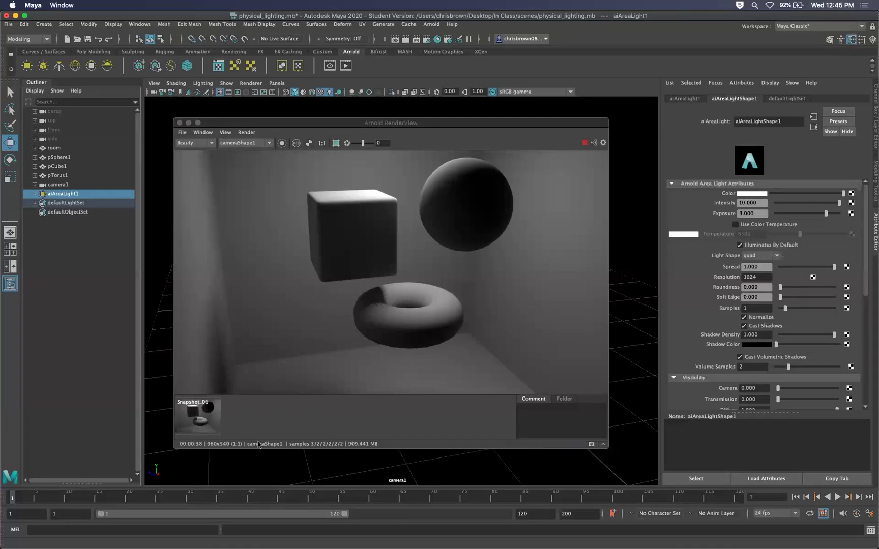
click(591, 444)
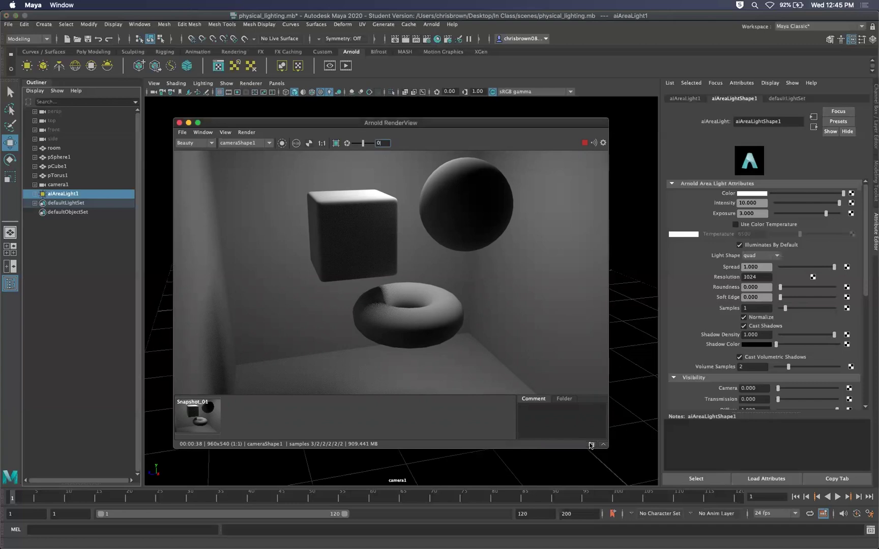
click(239, 419)
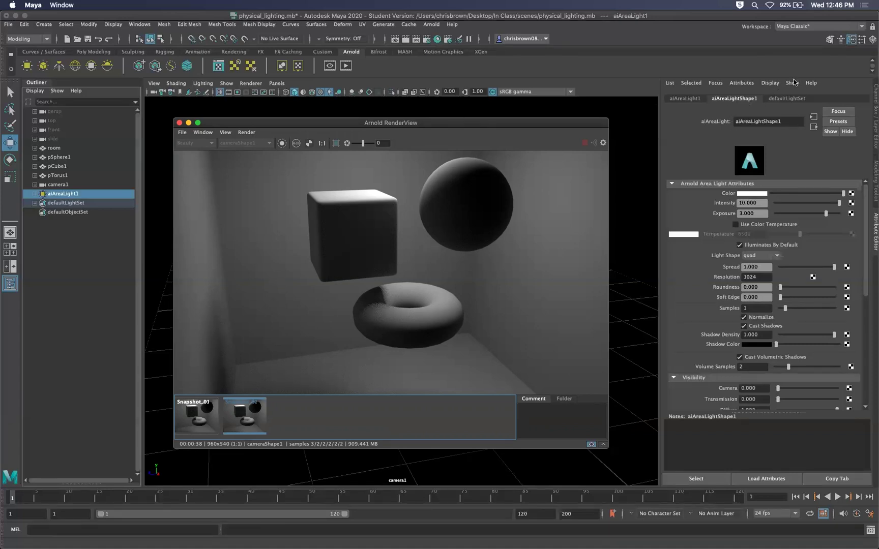
Check the Arnold sampling values in the Render Settings and compare Snapshot_01 with Snapshot_02.
click(424, 40)
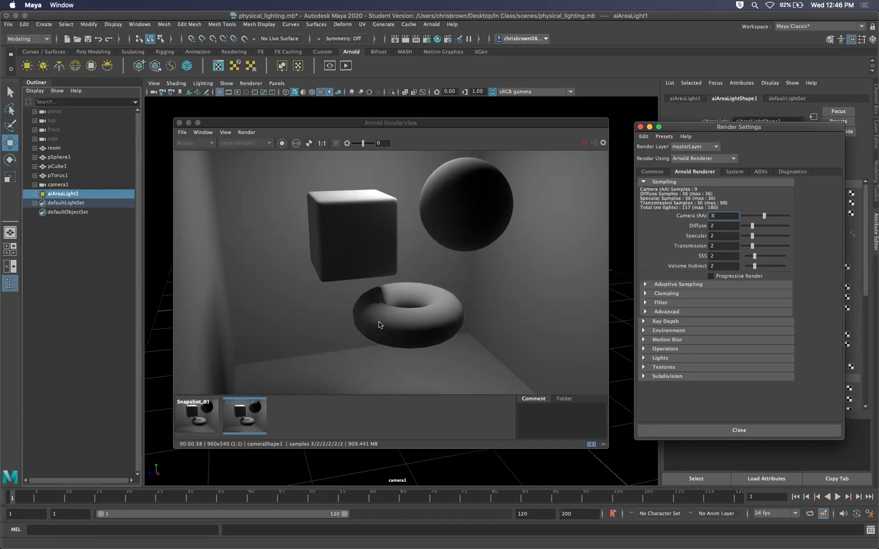
mouse_move(777, 126)
mouse_down()
mouse_move(789, 128)
mouse_move(777, 129)
mouse_up()
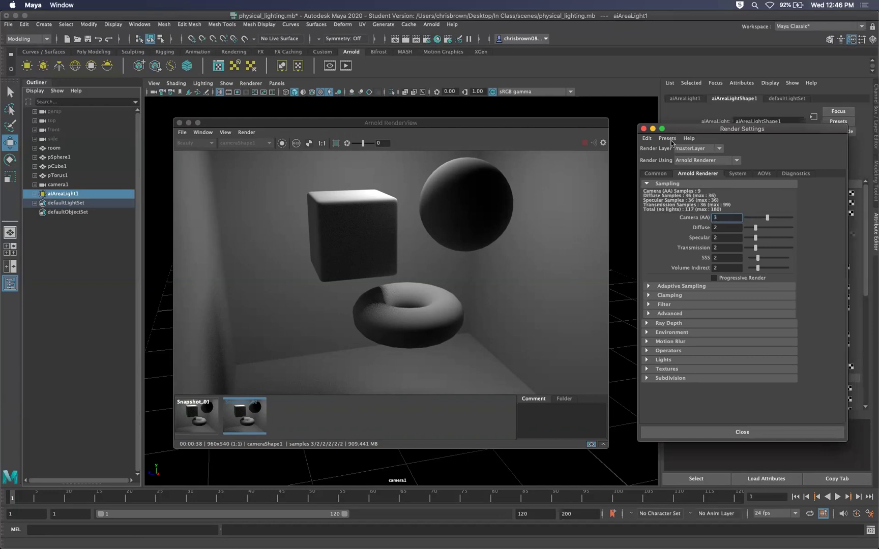
click(643, 128)
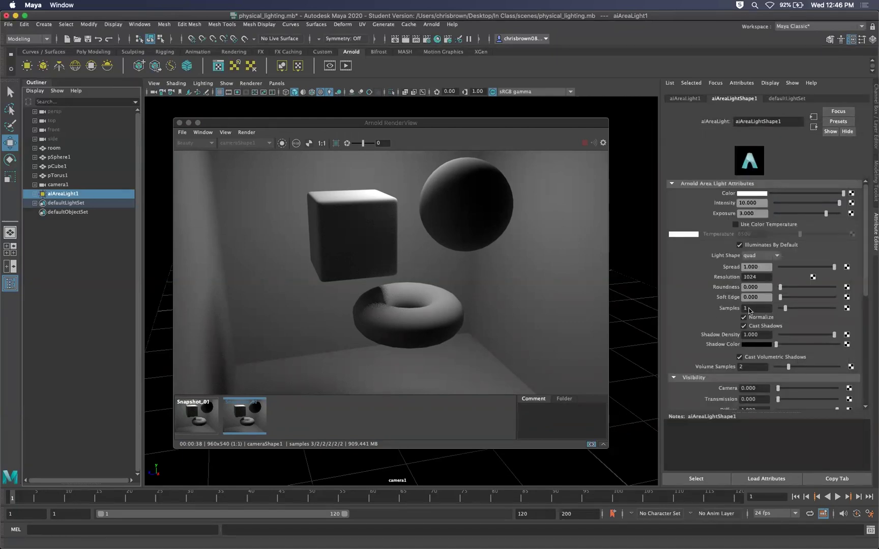
click(205, 420)
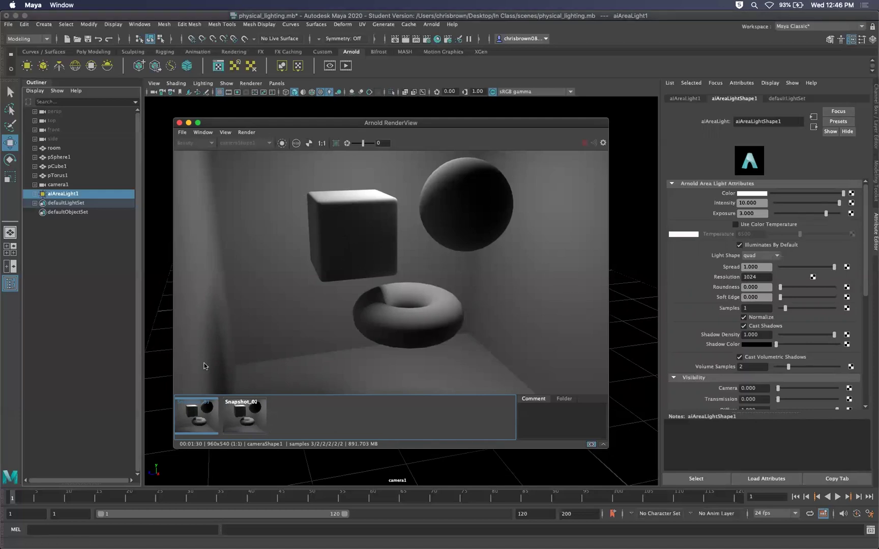
click(245, 415)
Restart the live Arnold render and store a third snapshot while it is in progress.
click(329, 66)
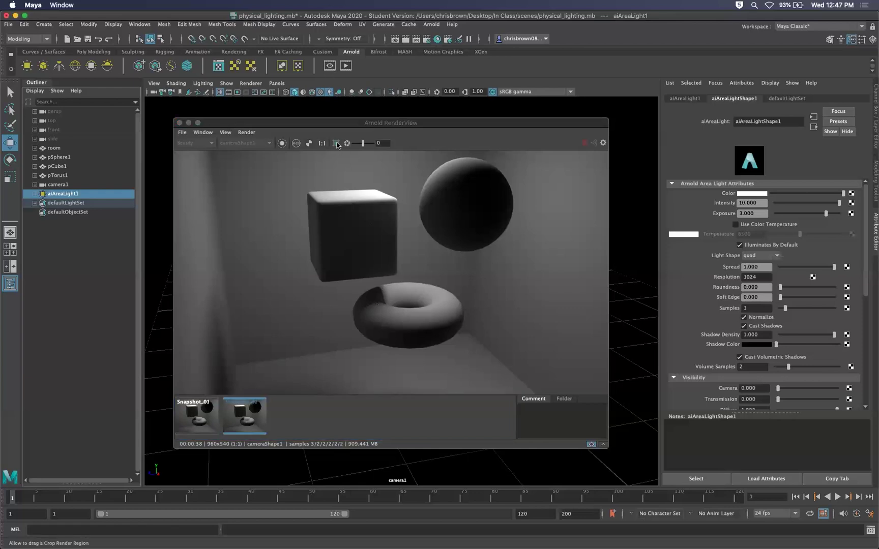
click(345, 65)
click(256, 155)
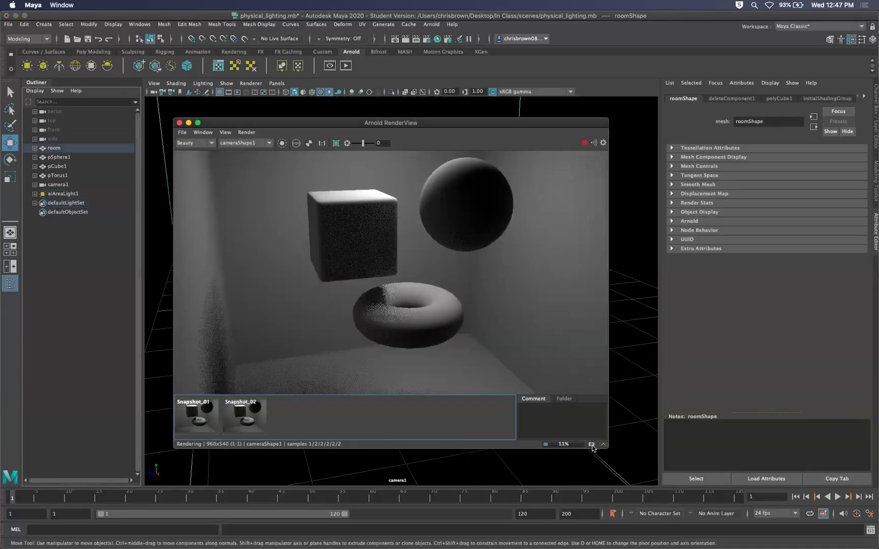
click(591, 444)
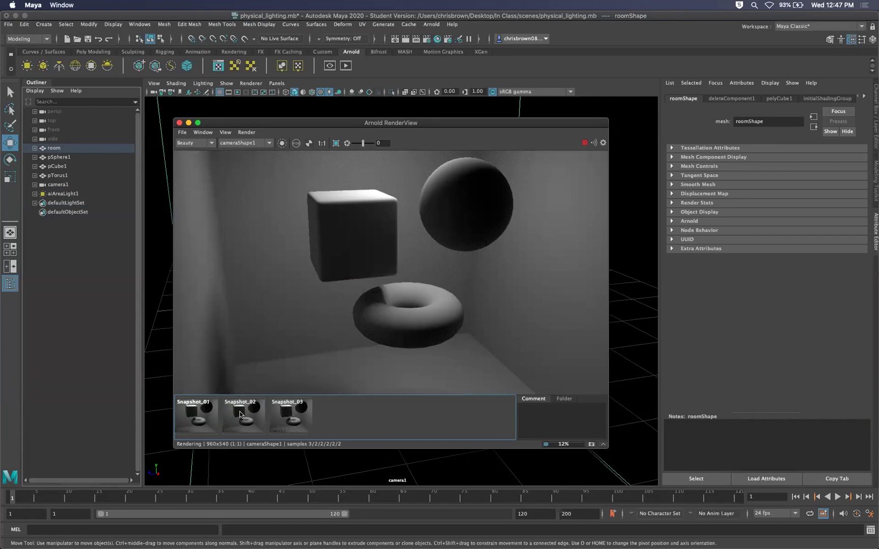
Compare the first two stored snapshots with the live render.
click(241, 414)
click(590, 445)
click(195, 413)
click(243, 415)
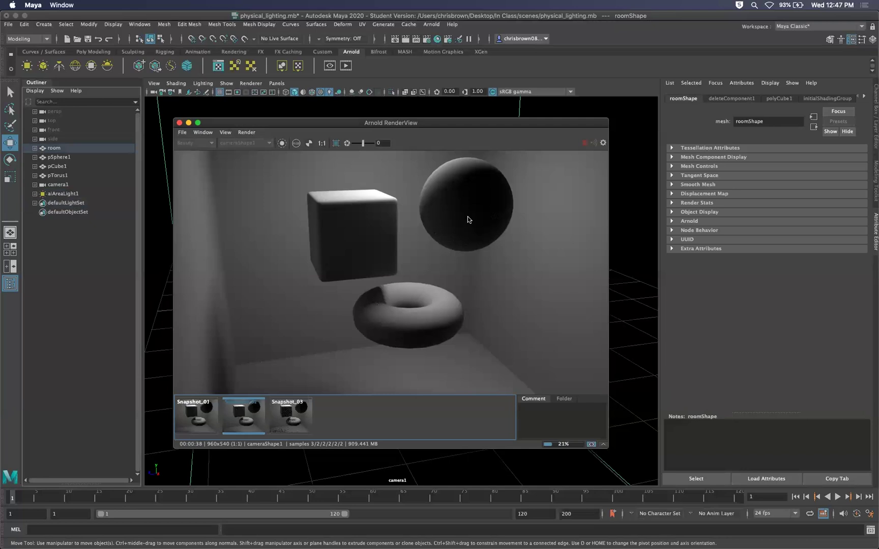
Return to the live render and restrict it to a crop region between the cube's lower corner and the torus's top.
click(591, 444)
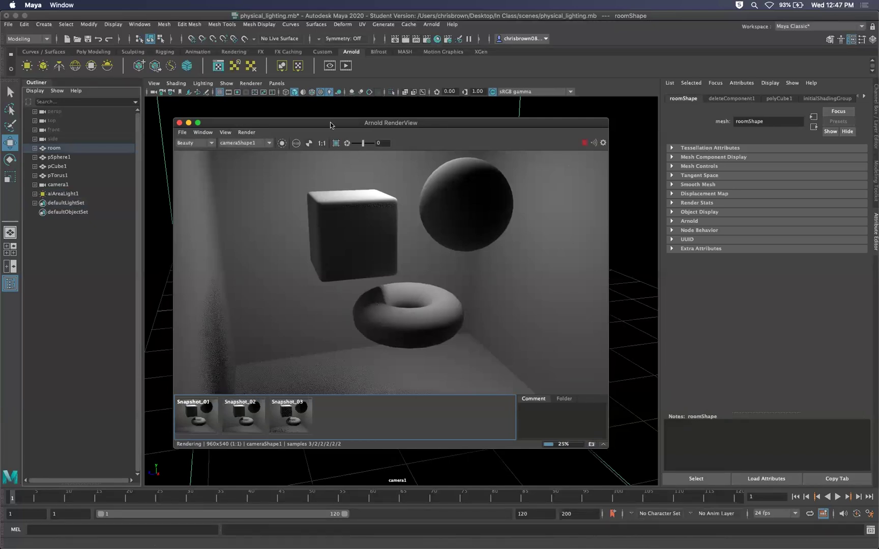
click(335, 143)
drag(360, 251, 419, 304)
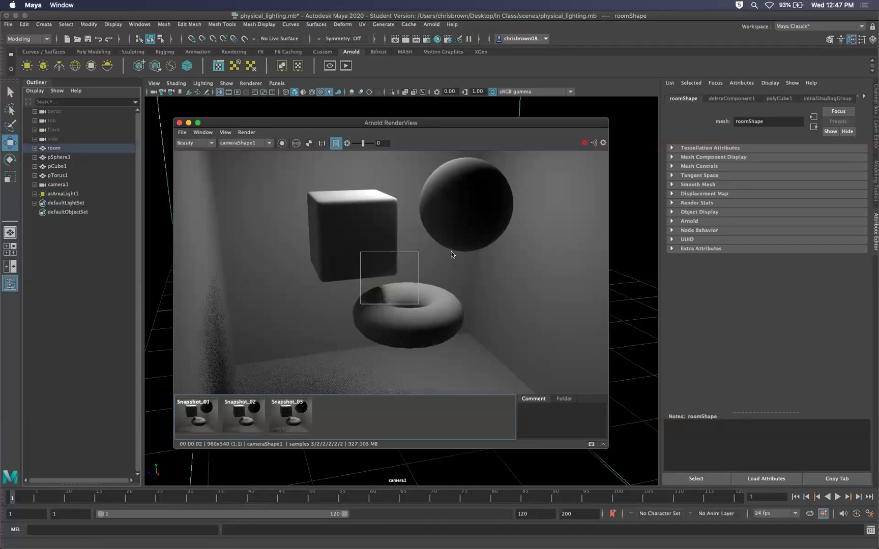
Set the Samples of aiAreaLight1 to 8.
click(63, 193)
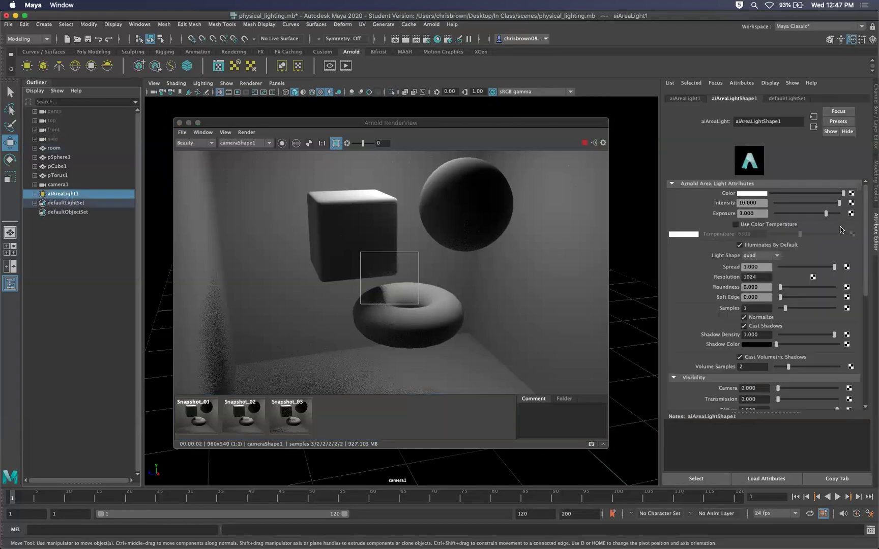
click(755, 308)
key(Return)
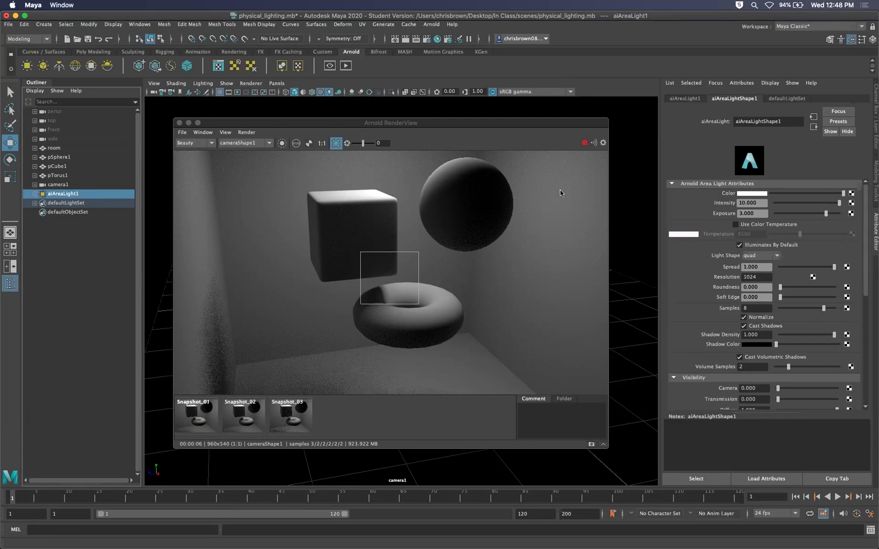
Review the Arnold sampling values in the Render Settings and close them.
click(426, 39)
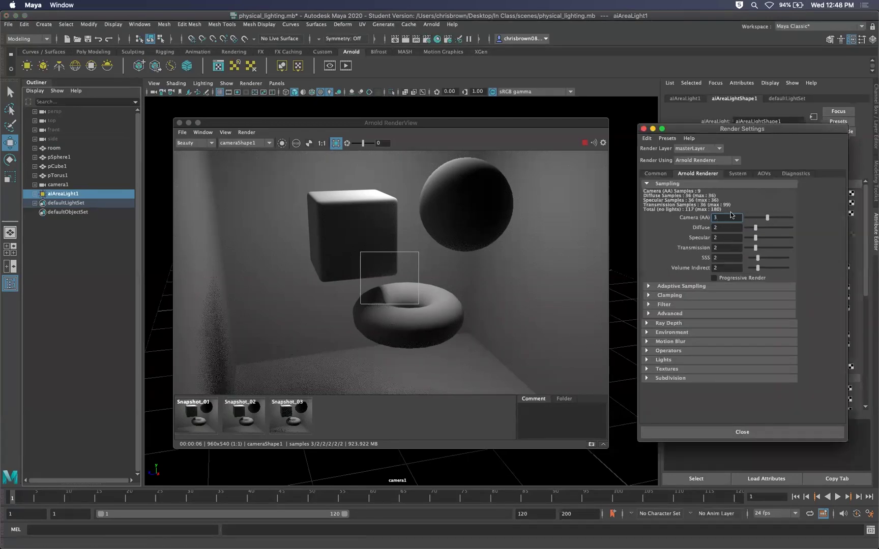
click(734, 432)
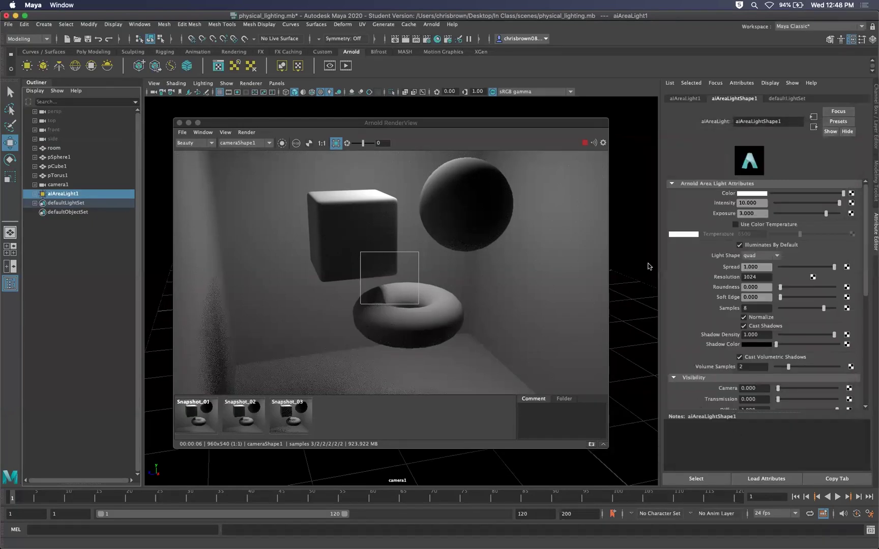
Add a second area light moved about 3.4 cm along Z beside the cube, with an Intensity of about 7.5.
drag(524, 124, 779, 137)
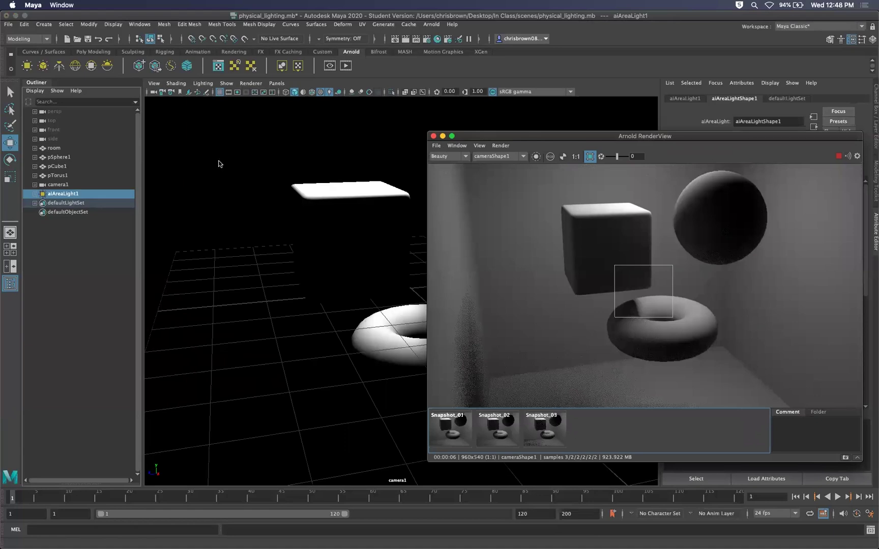
click(28, 65)
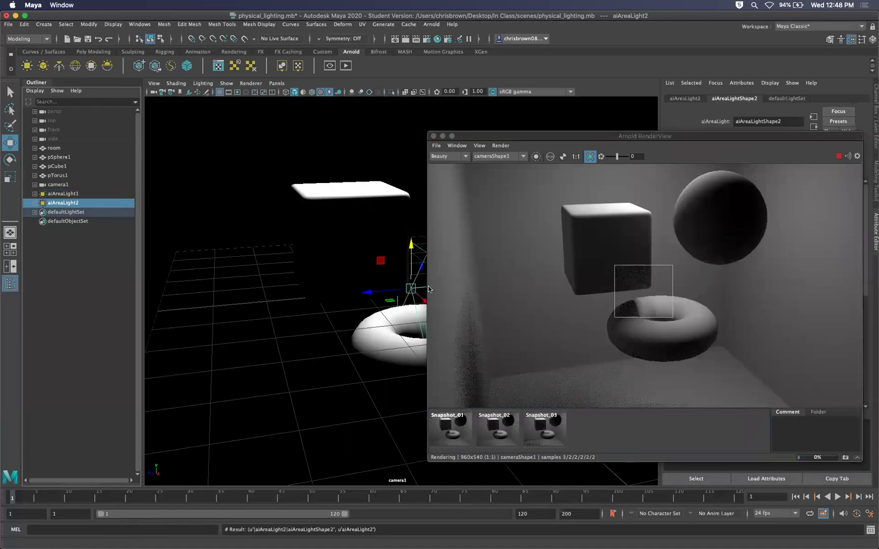
drag(390, 291, 268, 304)
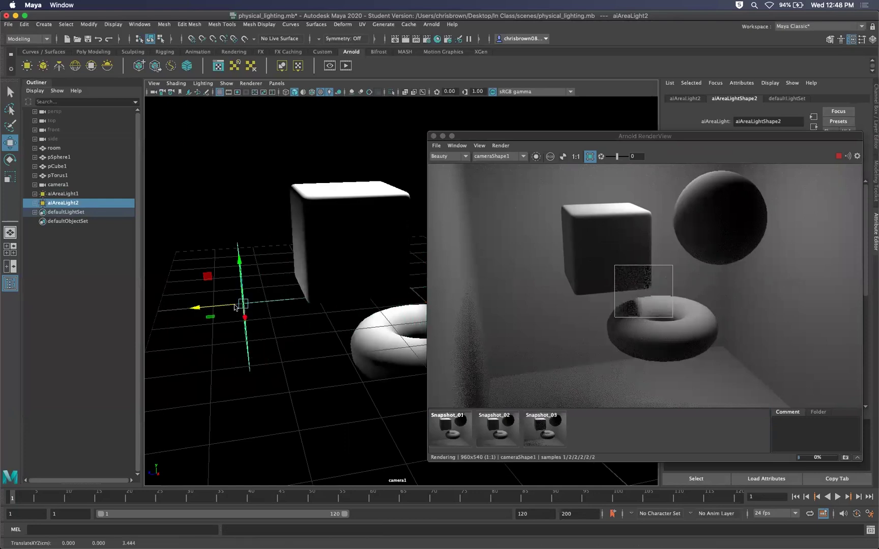
drag(831, 136, 671, 138)
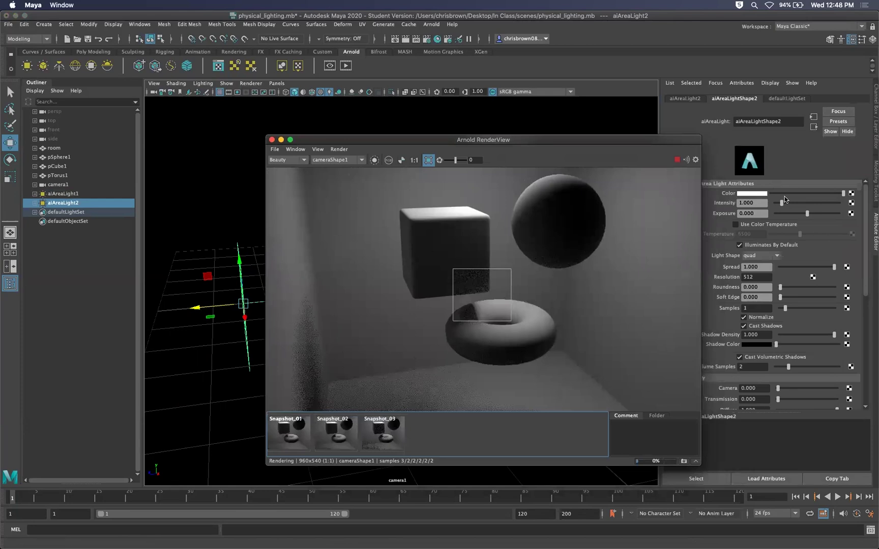
drag(782, 203, 823, 203)
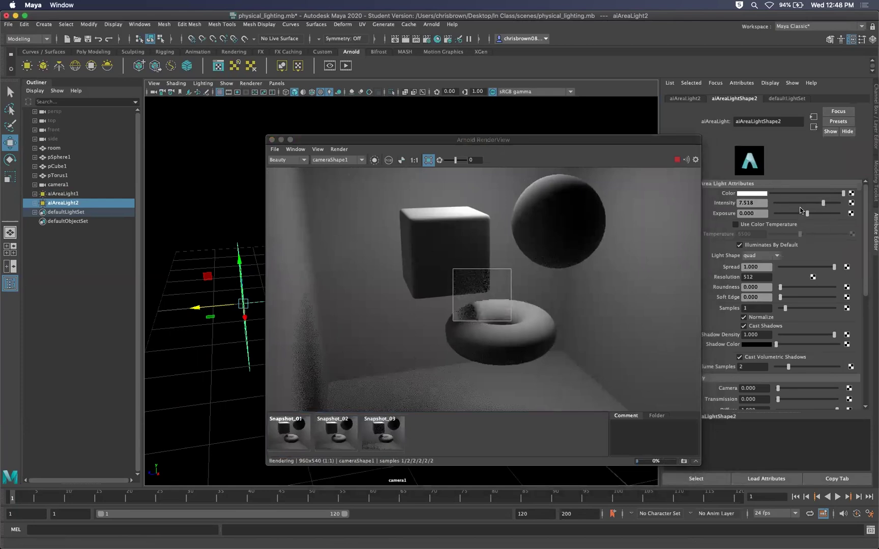
Turn off the crop region so the Arnold render view renders the full frame.
click(428, 161)
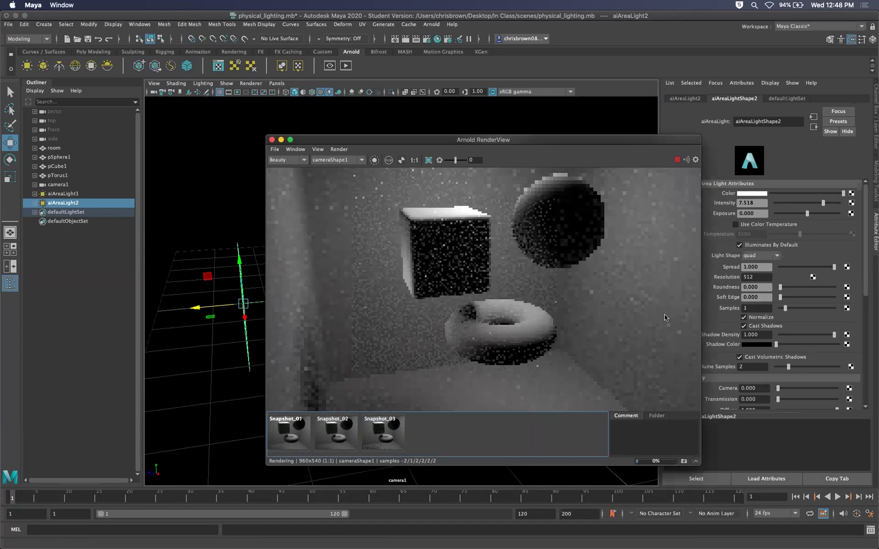
drag(586, 139, 668, 124)
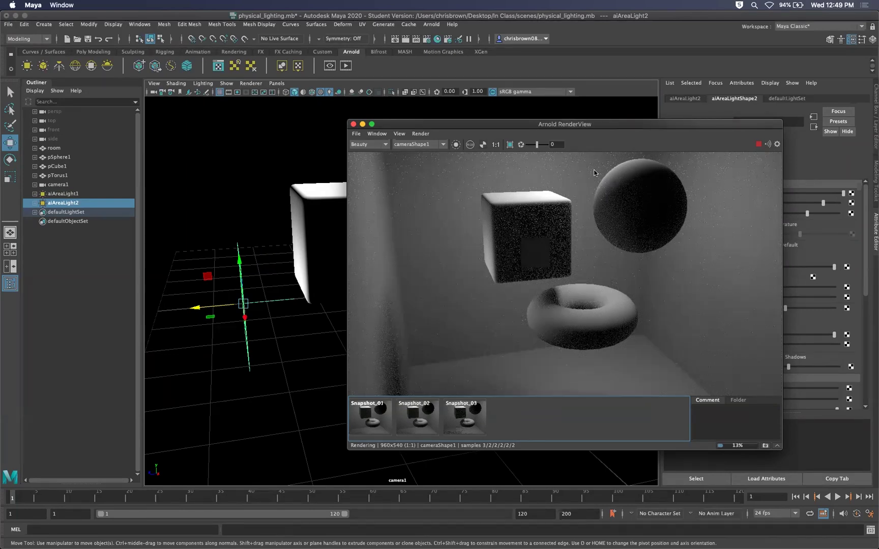
drag(487, 129, 434, 131)
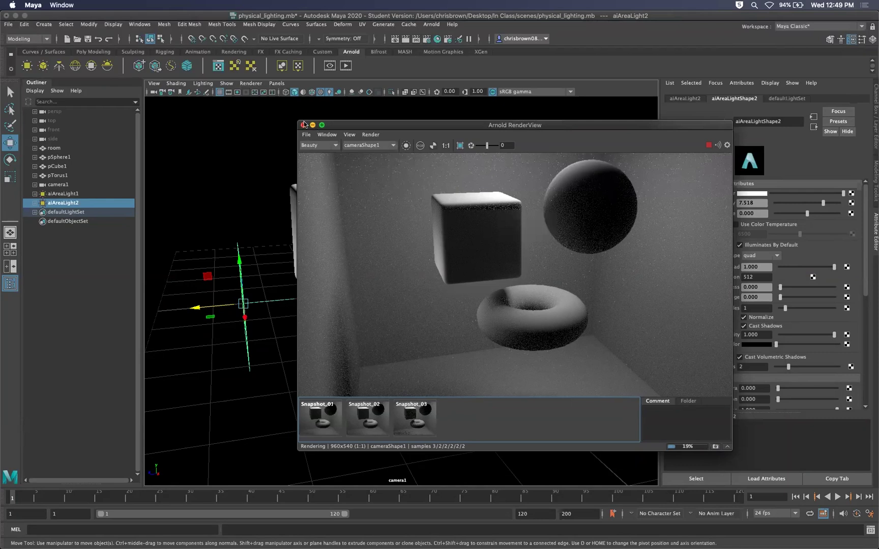
Close the Arnold render view and delete aiAreaLight2 from the scene.
click(304, 124)
click(55, 254)
click(63, 203)
key(Delete)
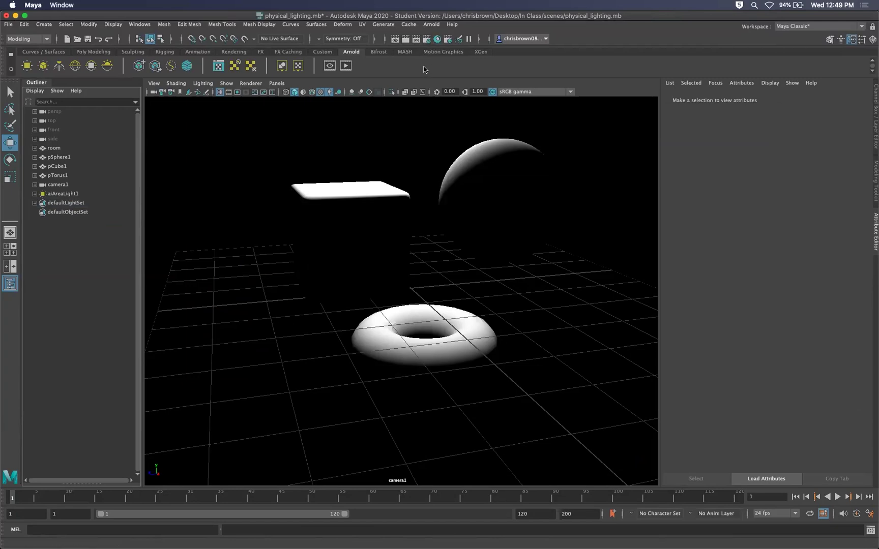
Reopen the Arnold render view, look at the stored render, and minimize the window.
click(330, 65)
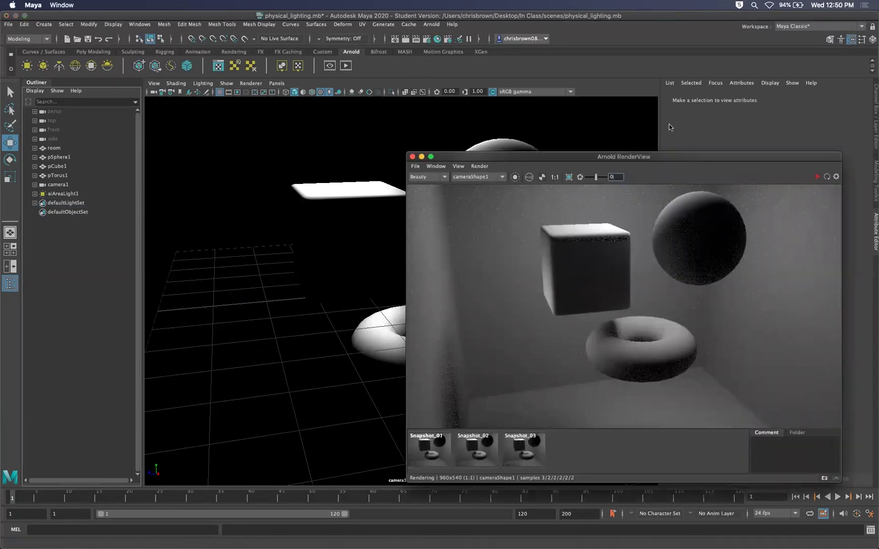
click(649, 127)
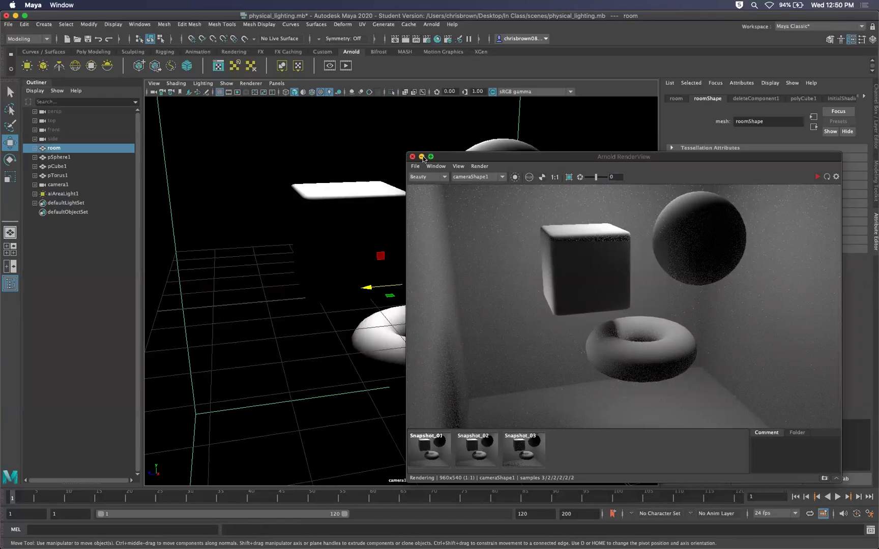
drag(421, 157, 421, 155)
click(421, 156)
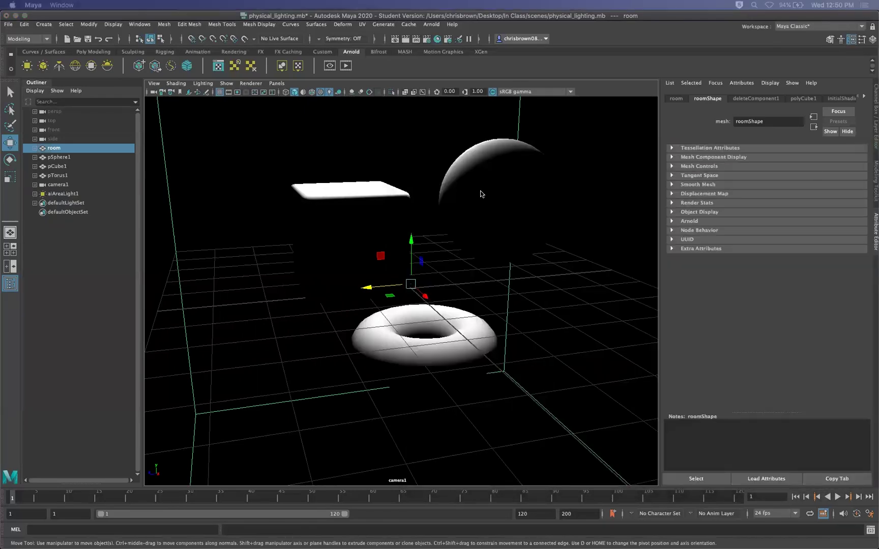
Select the sphere, cube and torus in turn in the viewport, ending with the sphere selected.
click(486, 185)
click(371, 217)
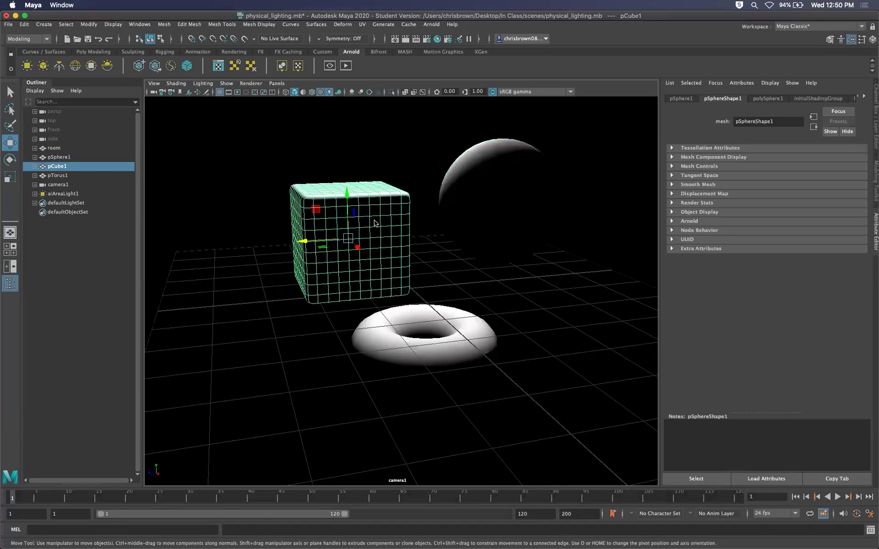
click(401, 351)
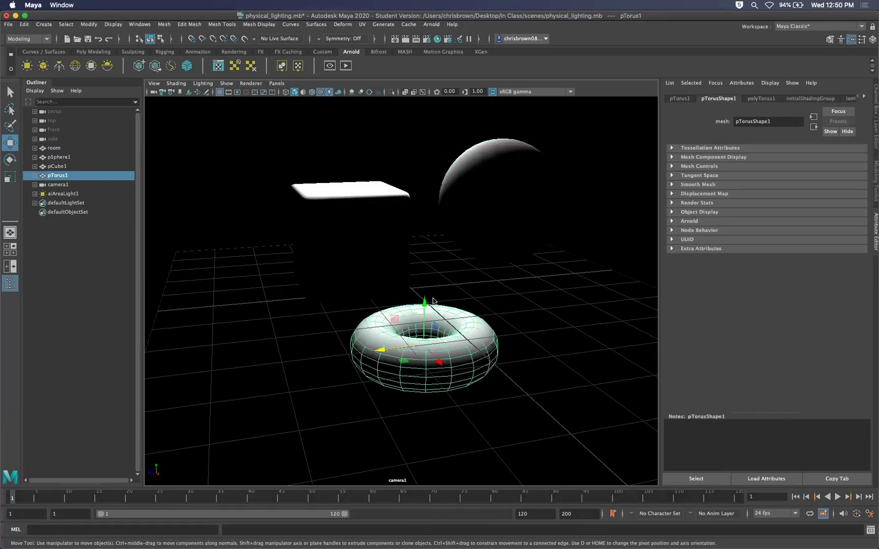
click(490, 216)
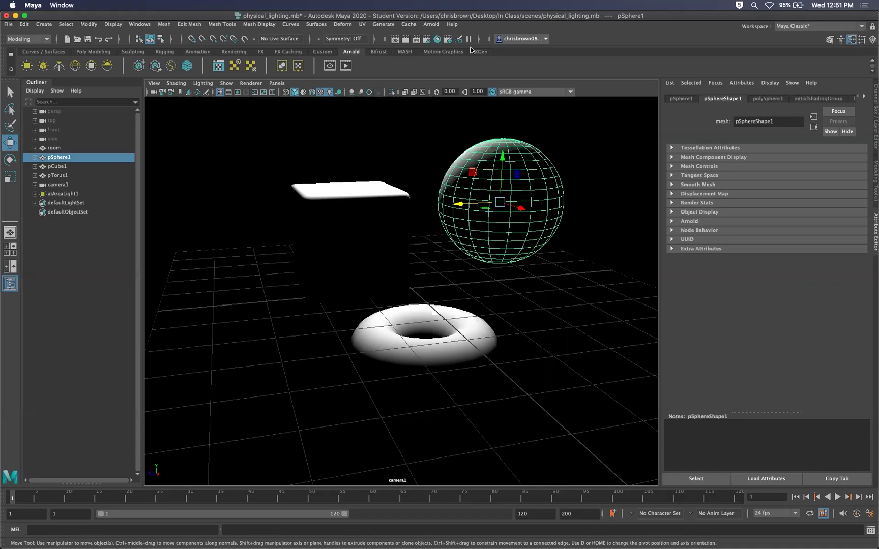
Bring up the Hypershade and browse its list of Arnold nodes.
click(437, 41)
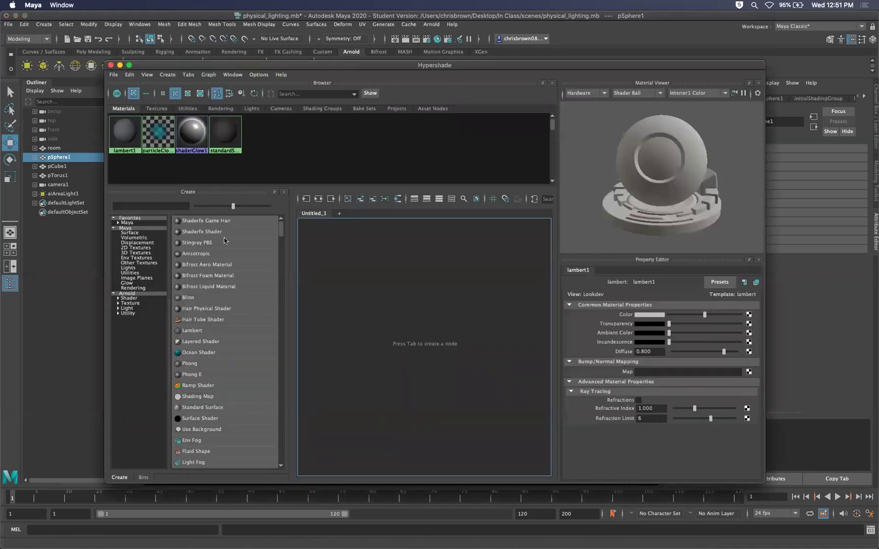
mouse_move(573, 64)
mouse_down()
mouse_move(567, 240)
mouse_move(608, 60)
mouse_move(580, 62)
mouse_up()
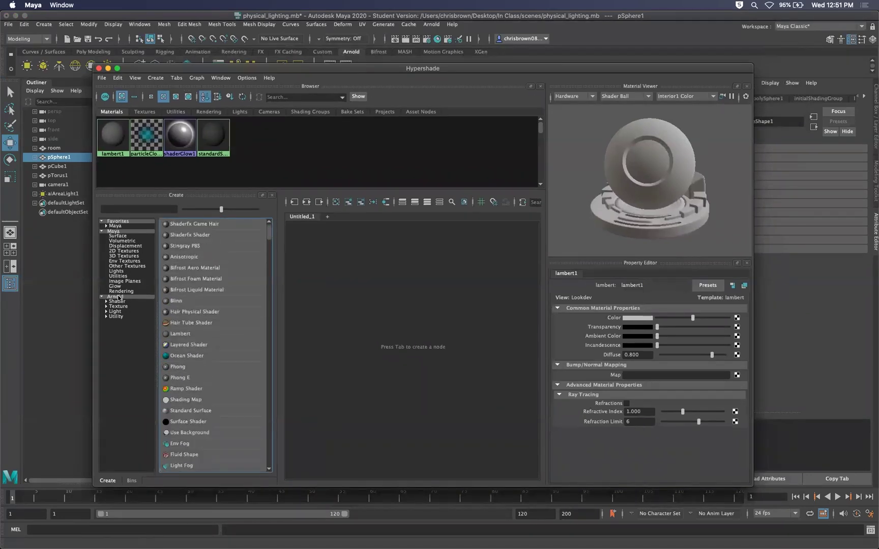
click(119, 296)
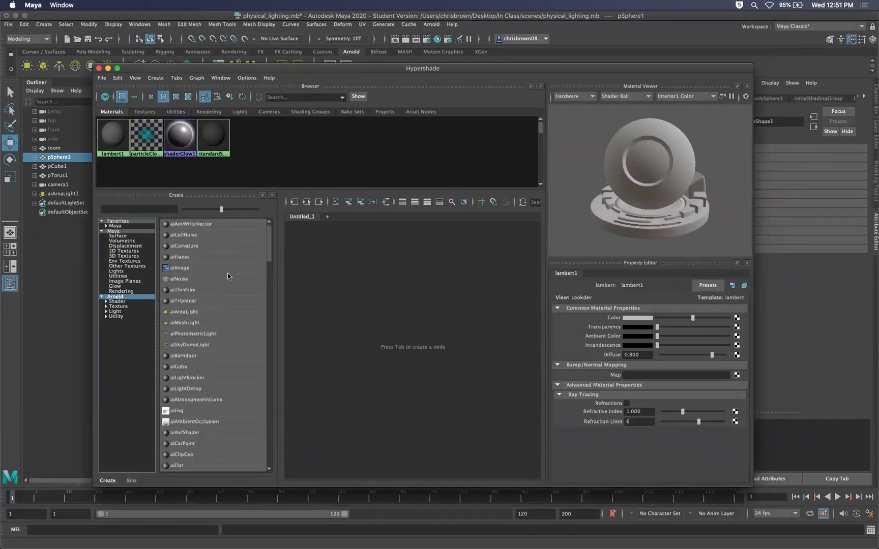
scroll(219, 356, down, 15)
scroll(164, 463, up, 15)
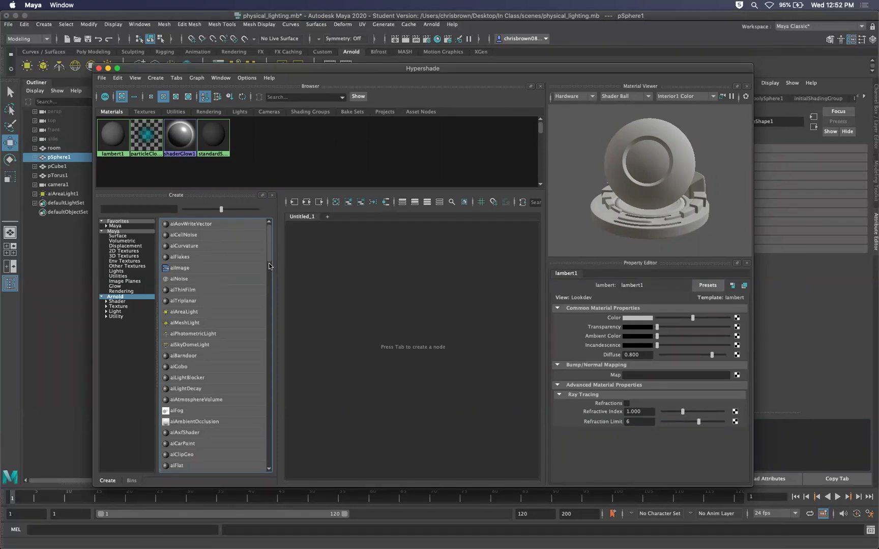
scroll(267, 262, down, 2)
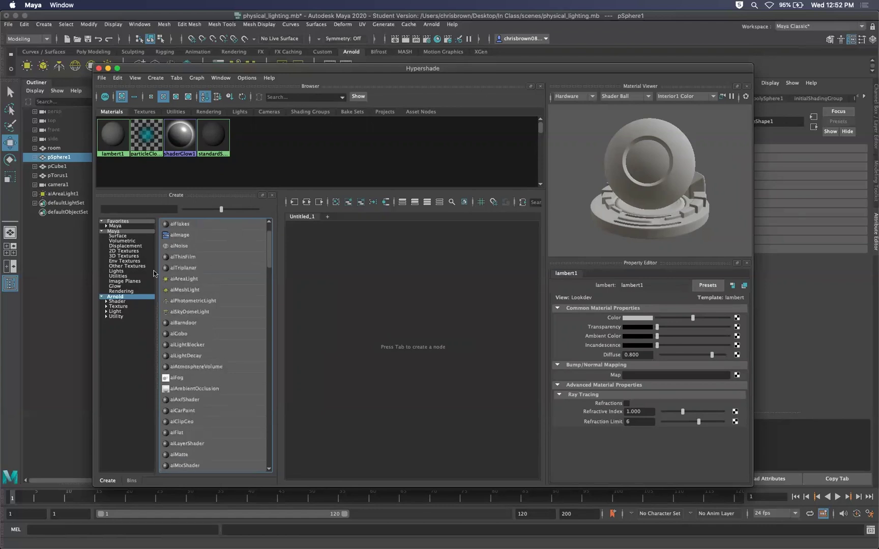
Create an aiStandardSurface material from the Arnold shaders.
click(118, 302)
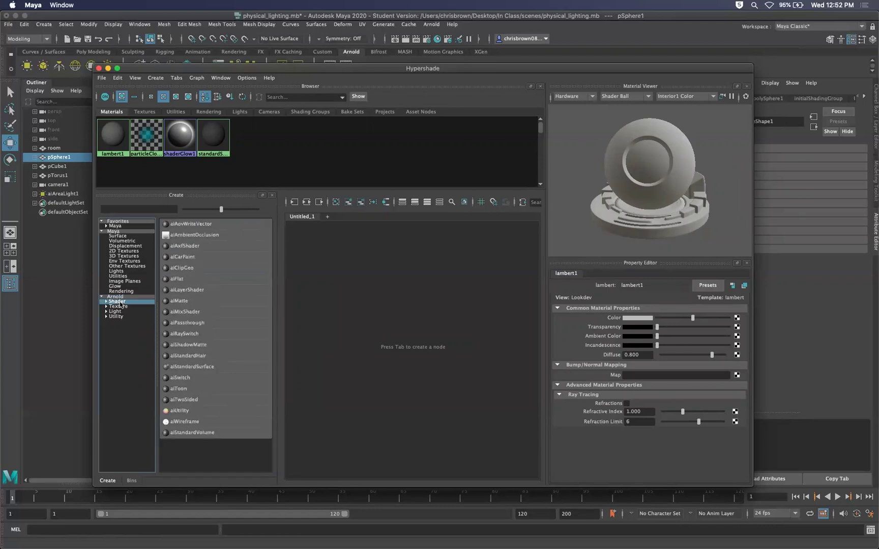
click(192, 367)
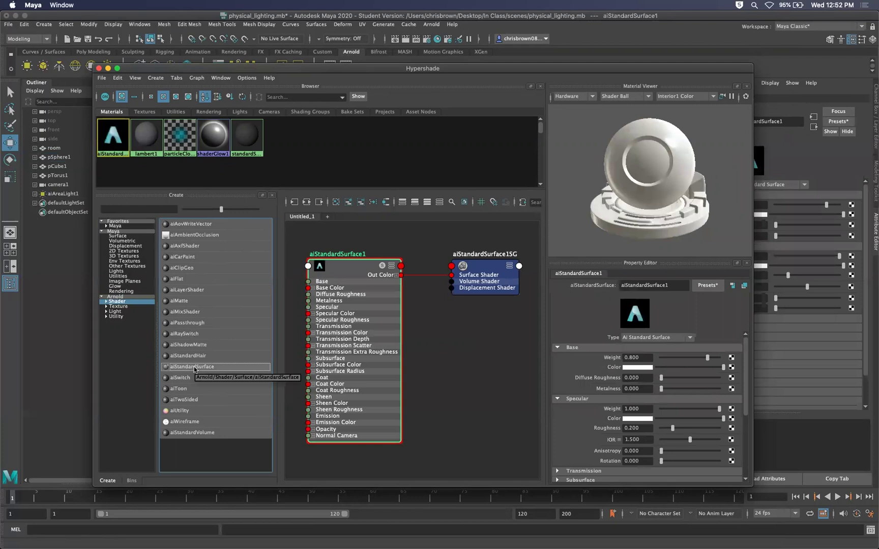
drag(556, 69, 550, 73)
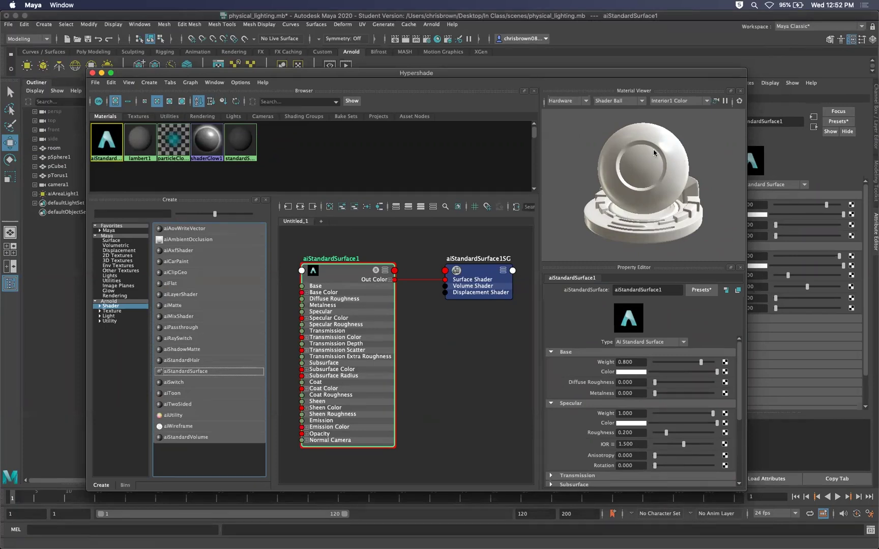
Compare the previews of lambert1 and aiStandardSurface1 in the Material Viewer, ending on aiStandardSurface1.
click(139, 140)
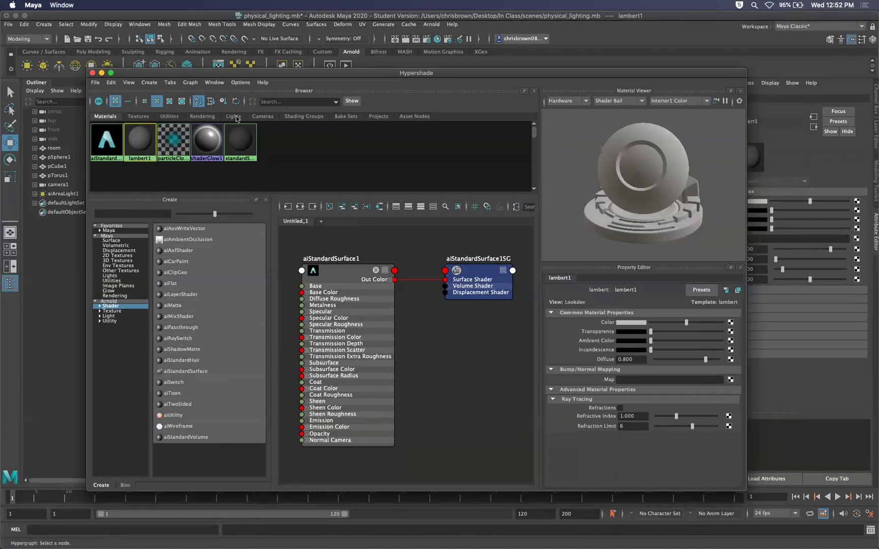
drag(653, 79, 663, 81)
click(117, 144)
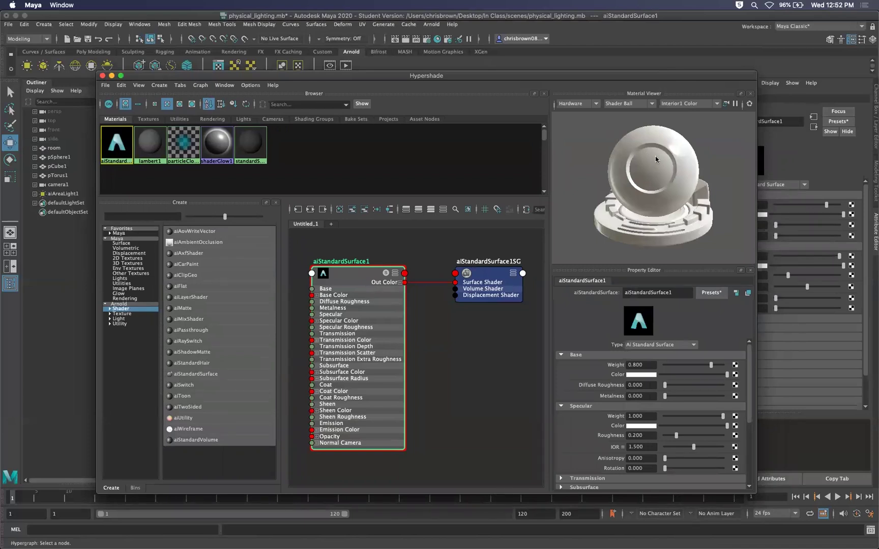
click(154, 157)
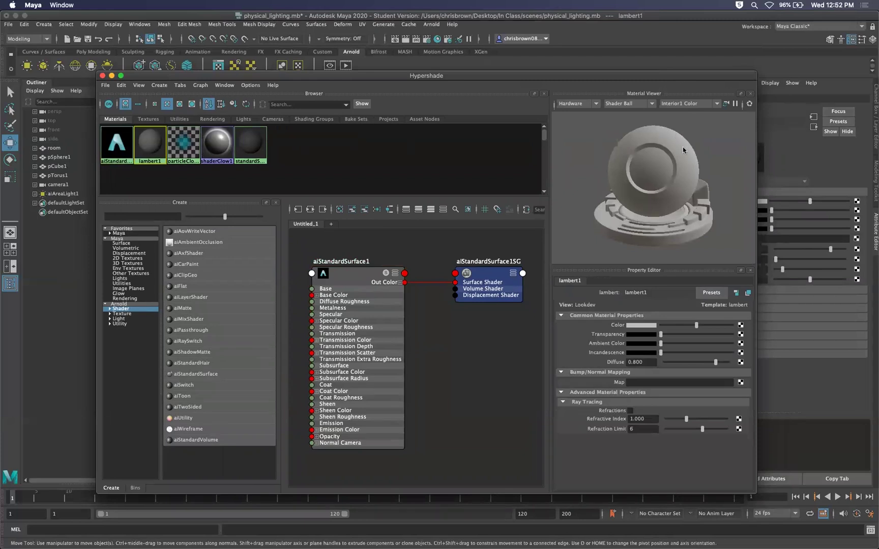
click(116, 143)
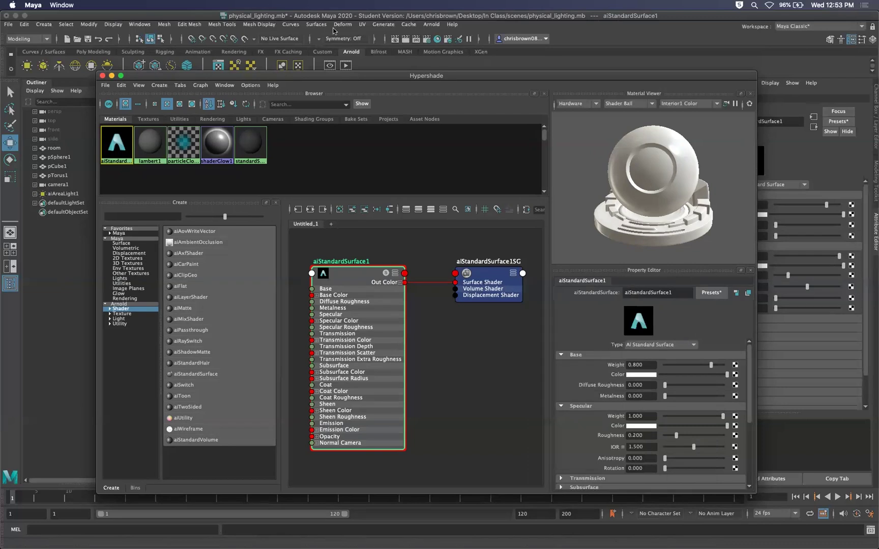
Open the name of the aiStandardSurface1 material for editing.
double_click(127, 161)
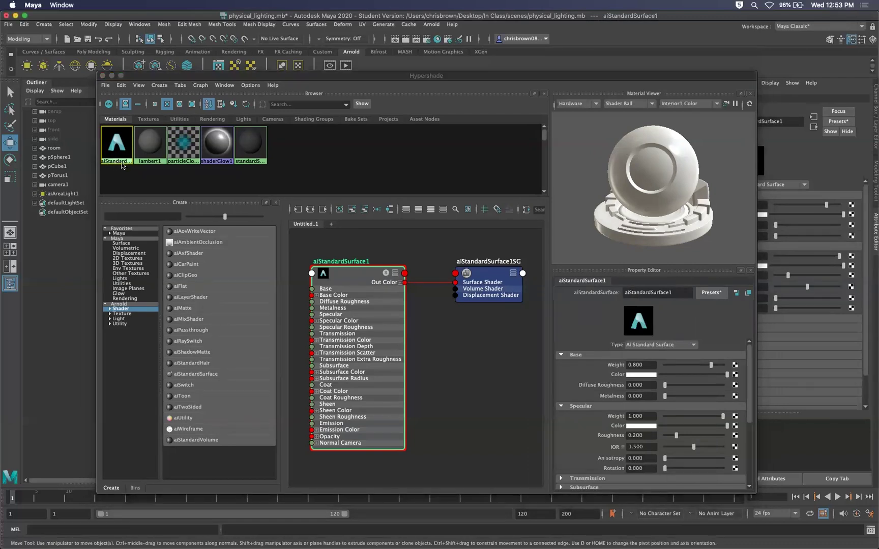
click(658, 295)
double_click(658, 296)
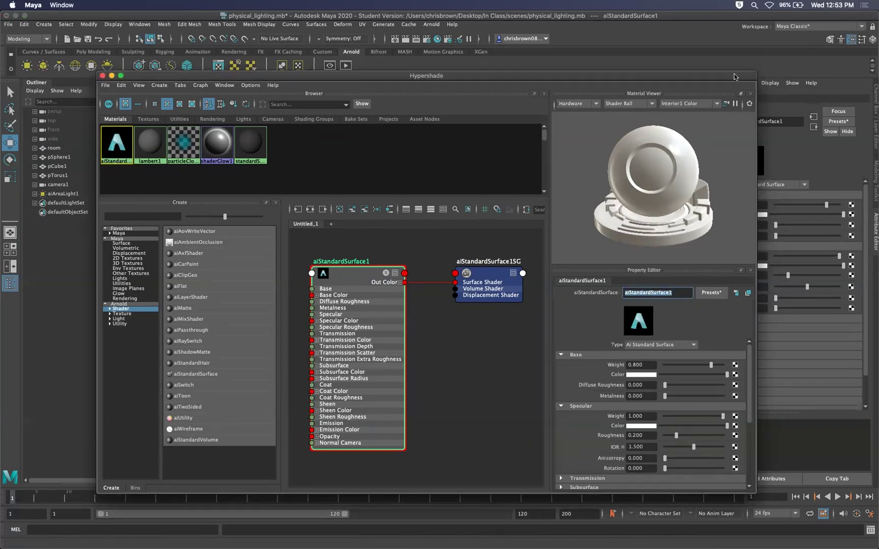
drag(611, 75, 631, 76)
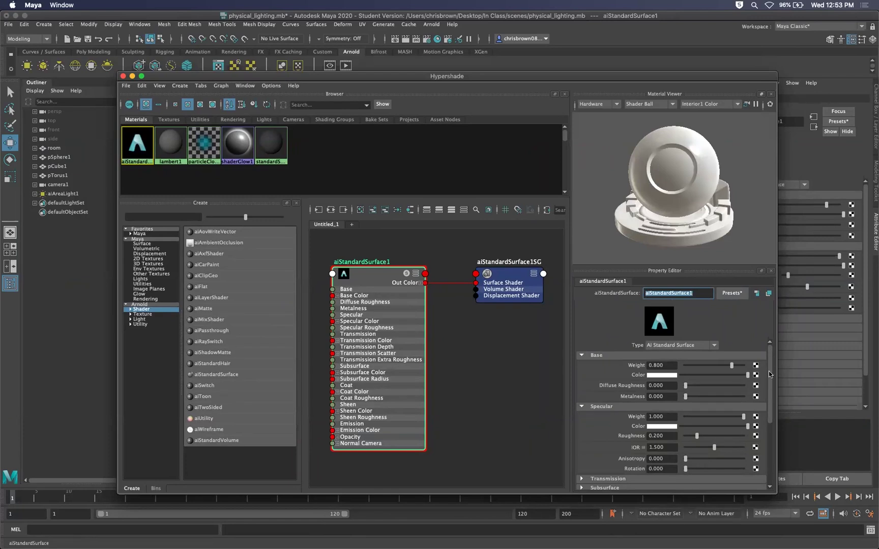
Look through the attribute groups of aiStandardSurface1 from Base and Specular down to Node Behavior.
drag(769, 380, 768, 382)
scroll(748, 424, down, 5)
scroll(741, 403, up, 4)
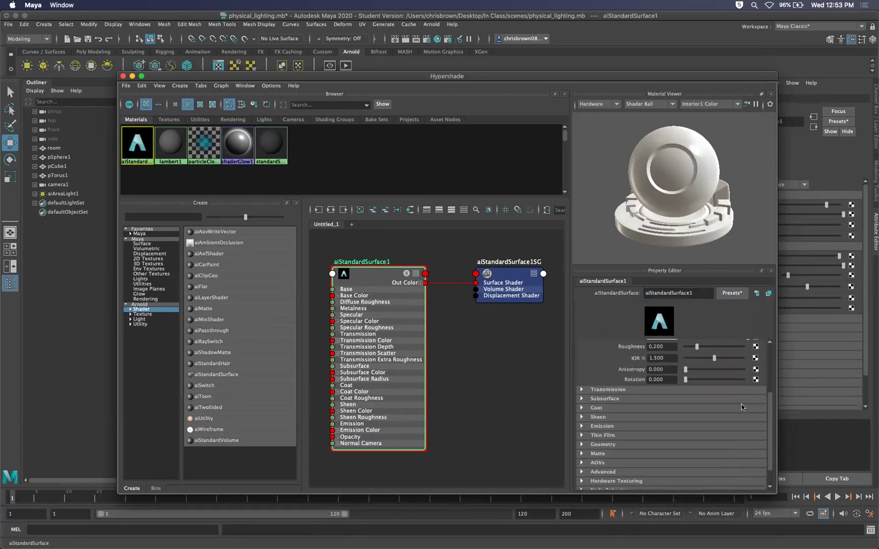
scroll(750, 369, up, 1)
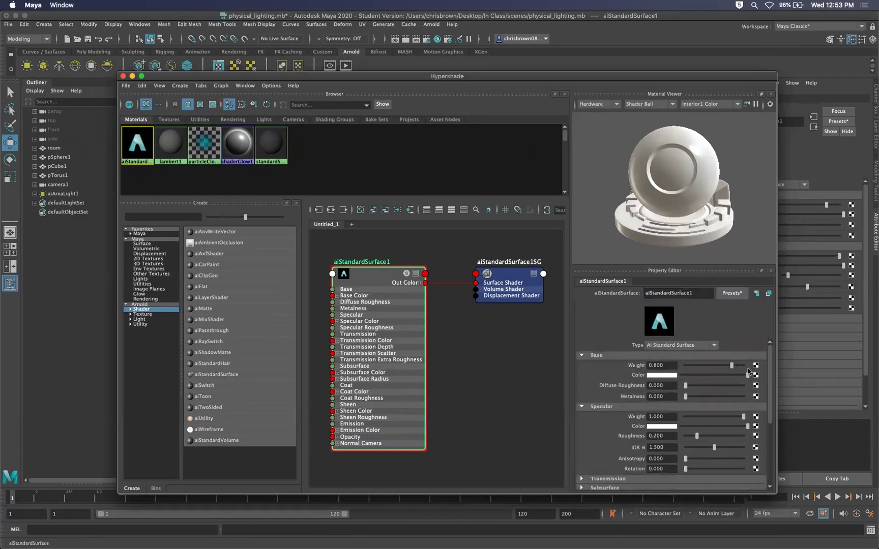
scroll(742, 389, down, 5)
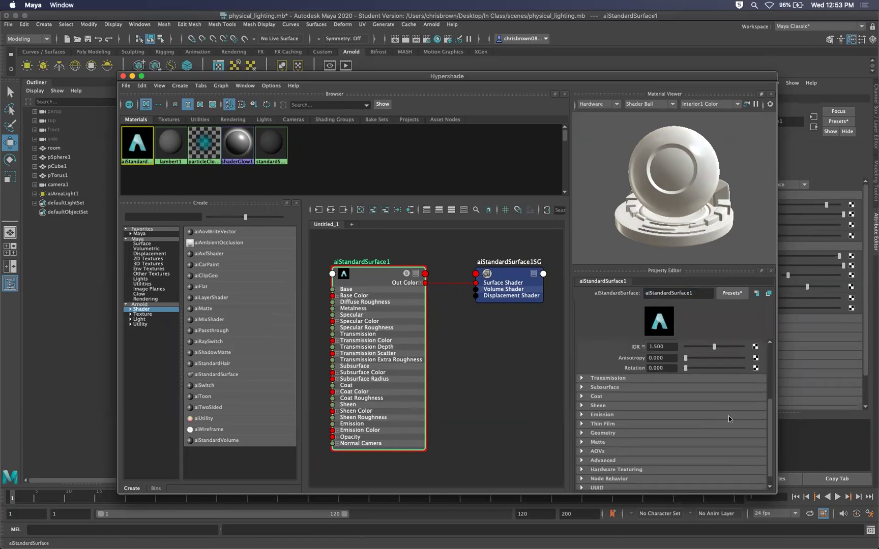
Rename the aiStandardSurface1 material as basicMat.
scroll(728, 416, up, 1)
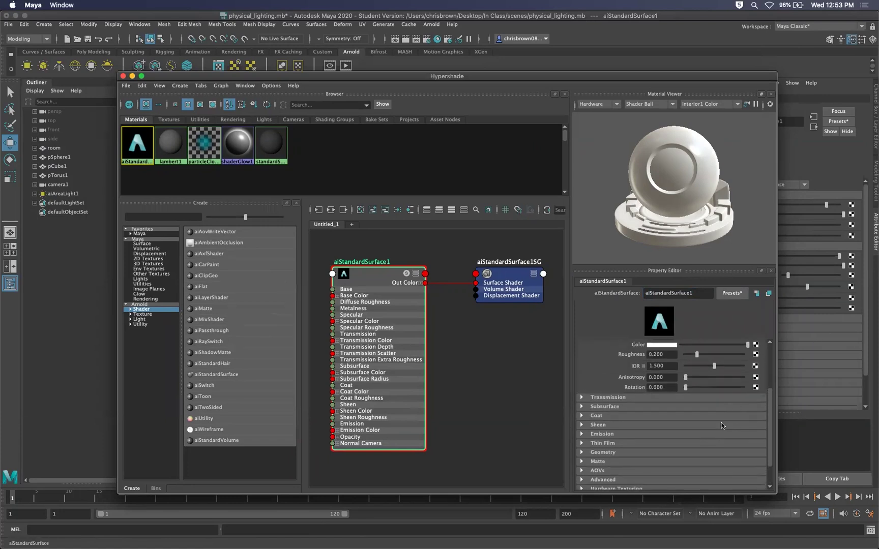
drag(768, 413, 758, 363)
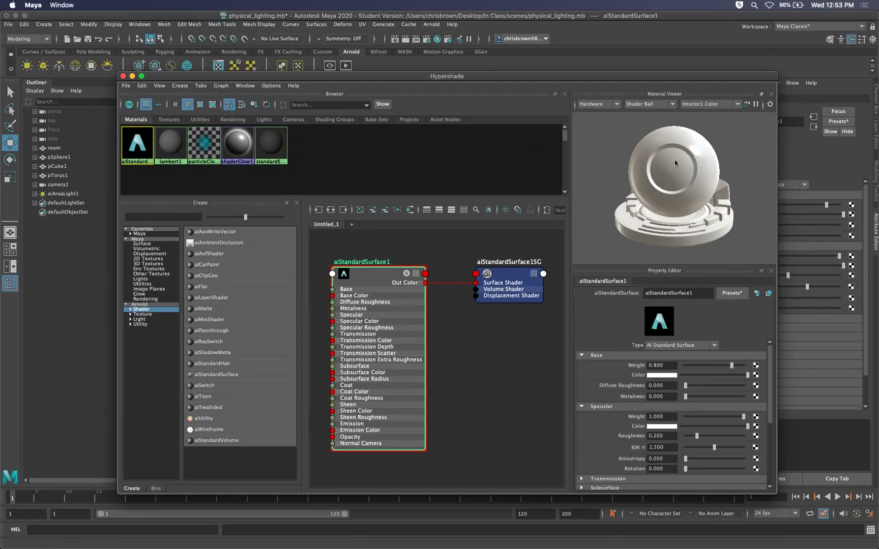
double_click(644, 293)
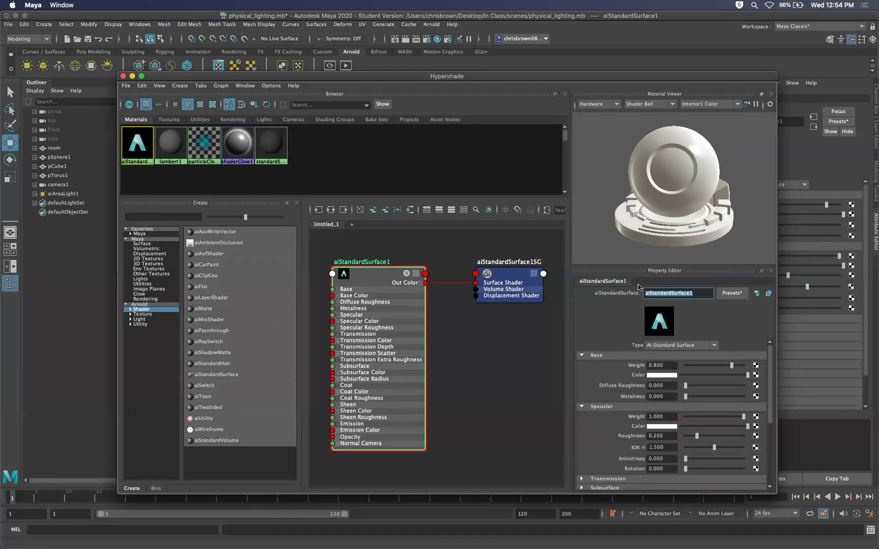
text(basicMat)
key(Return)
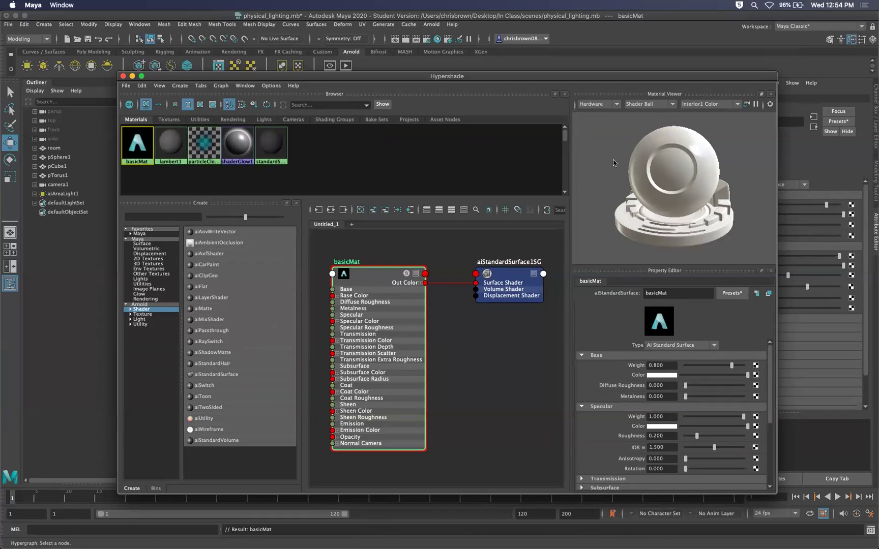
drag(593, 78, 603, 380)
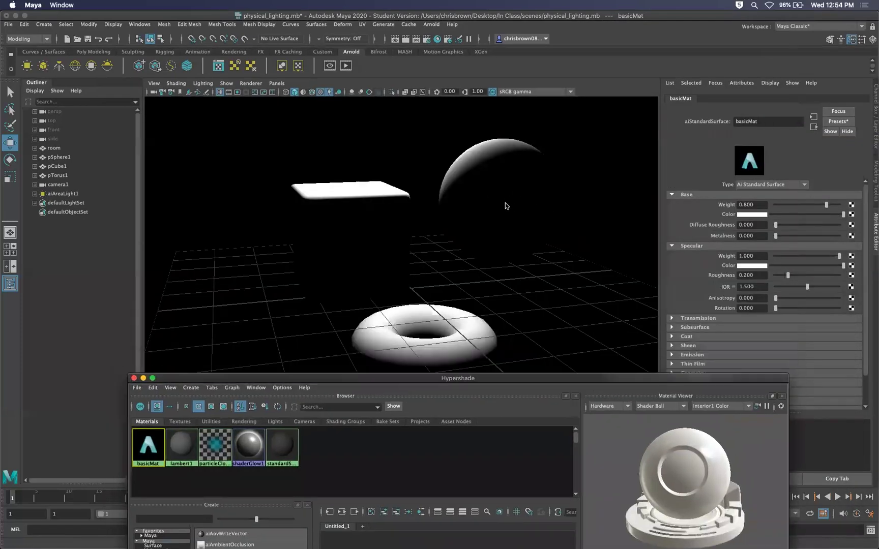
right_drag(503, 205, 514, 207)
drag(510, 378, 490, 93)
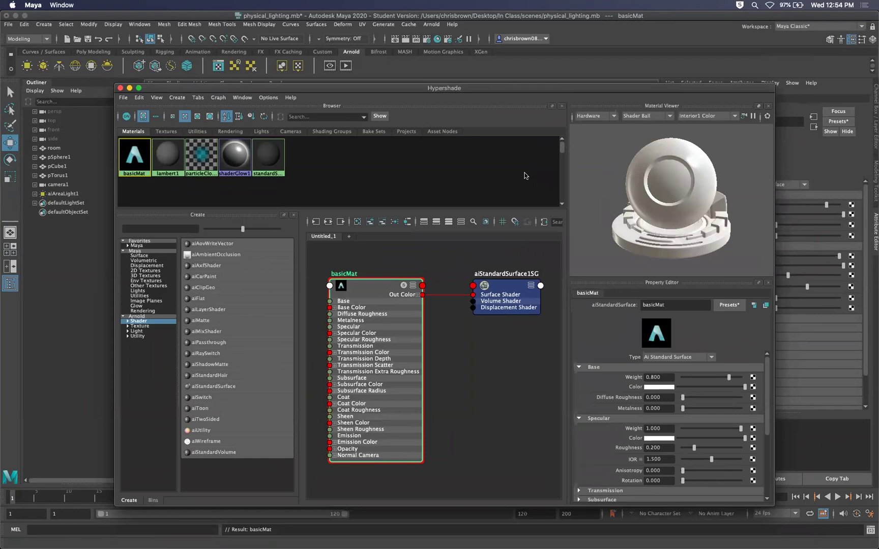
mouse_move(547, 87)
mouse_down()
mouse_move(544, 66)
mouse_move(558, 78)
mouse_up()
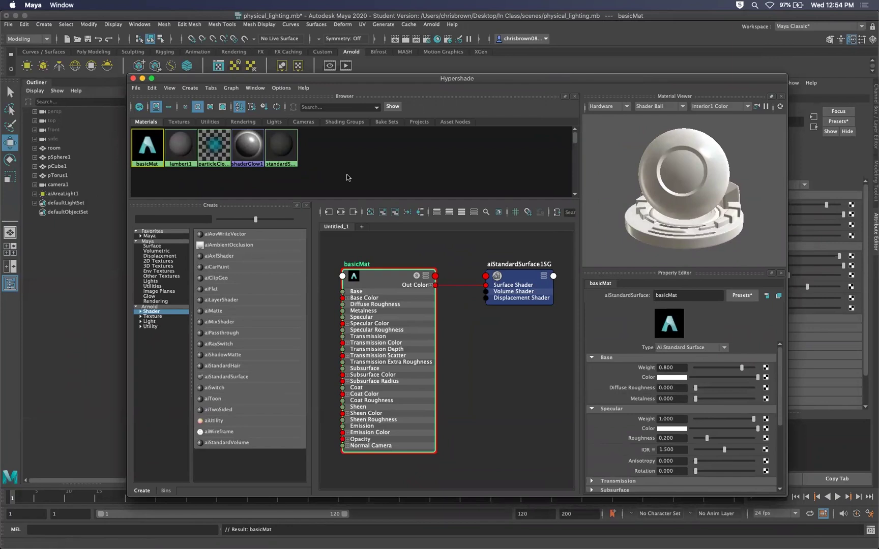
Look through the scene's other materials in the Hypershade, ending on lambert1, and view the whole basicMat node network.
click(176, 151)
click(212, 151)
click(247, 148)
click(278, 147)
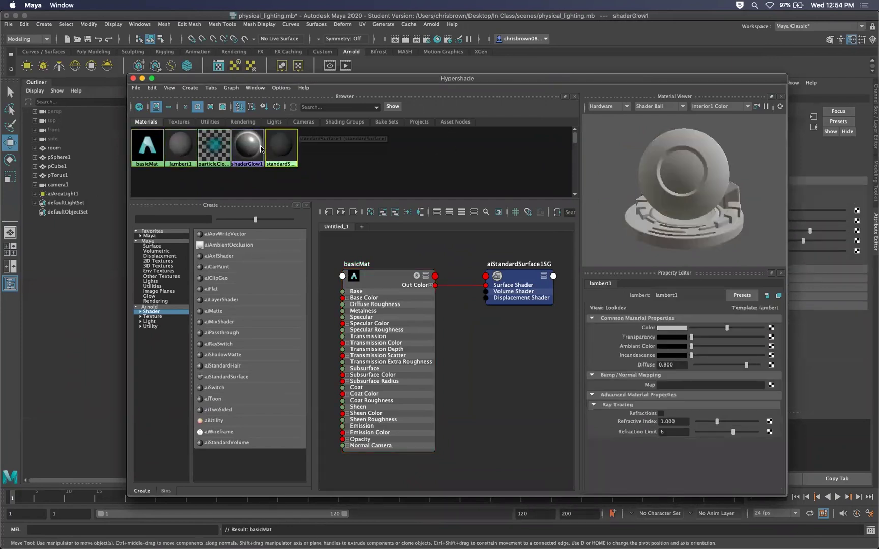
click(184, 149)
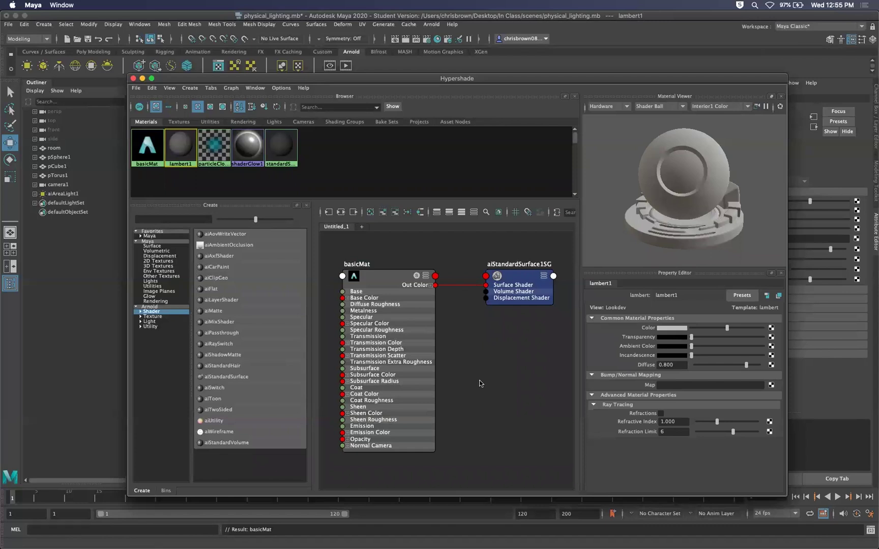
alt+right_drag(493, 352, 359, 369)
alt+middle_drag(415, 349, 371, 348)
scroll(459, 343, up, 1)
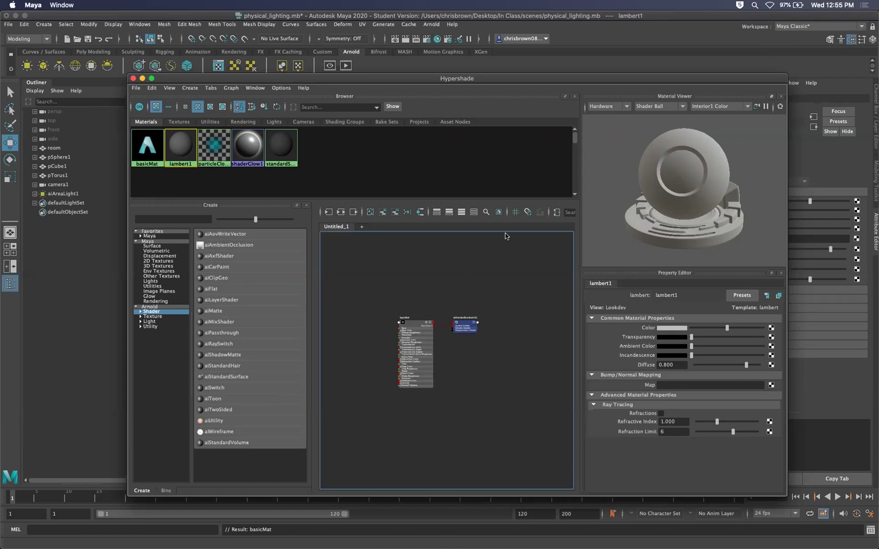
drag(443, 79, 430, 71)
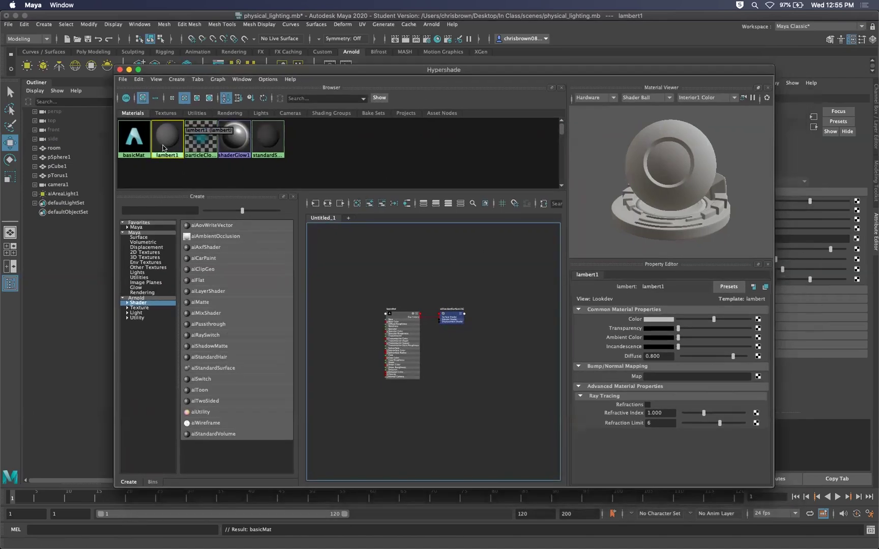
Uncover the objects in the viewport and assign basicMat to the cube and the sphere.
click(130, 135)
drag(447, 75, 531, 325)
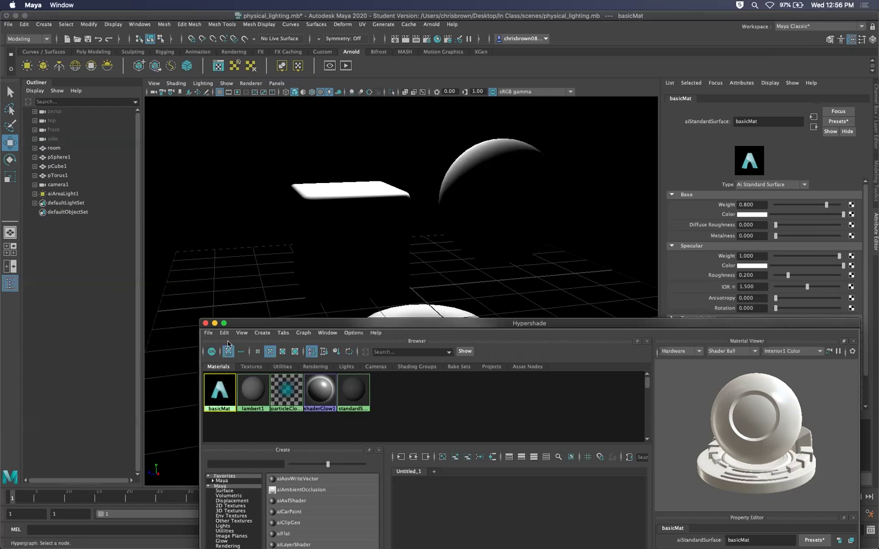
middle_drag(215, 396, 359, 247)
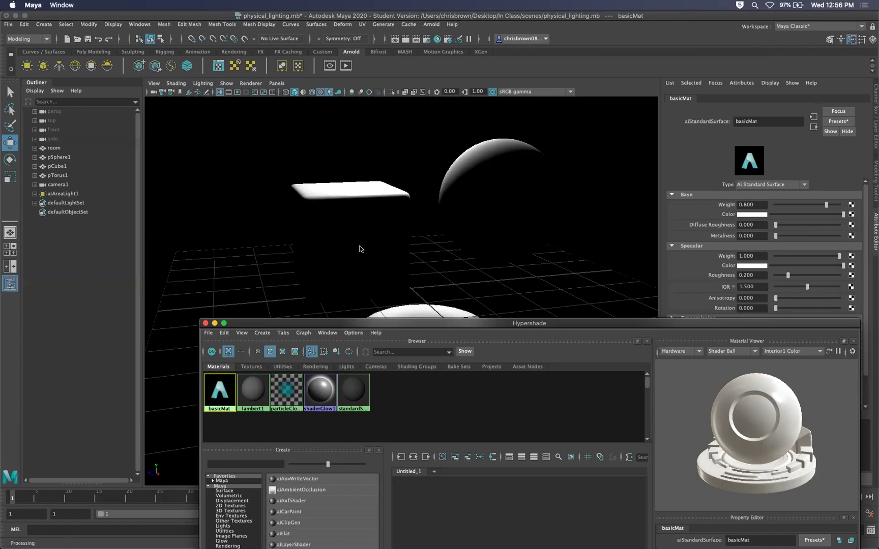
middle_drag(221, 395, 508, 189)
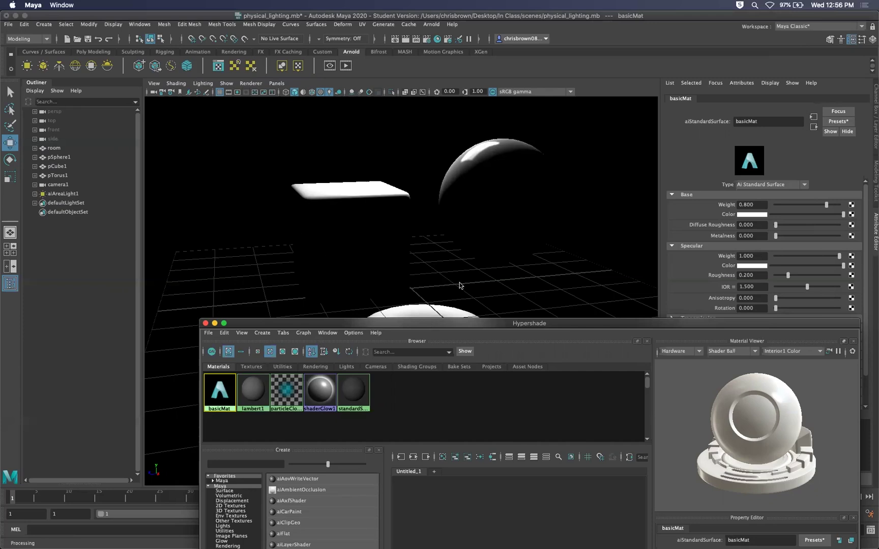
drag(572, 326, 582, 388)
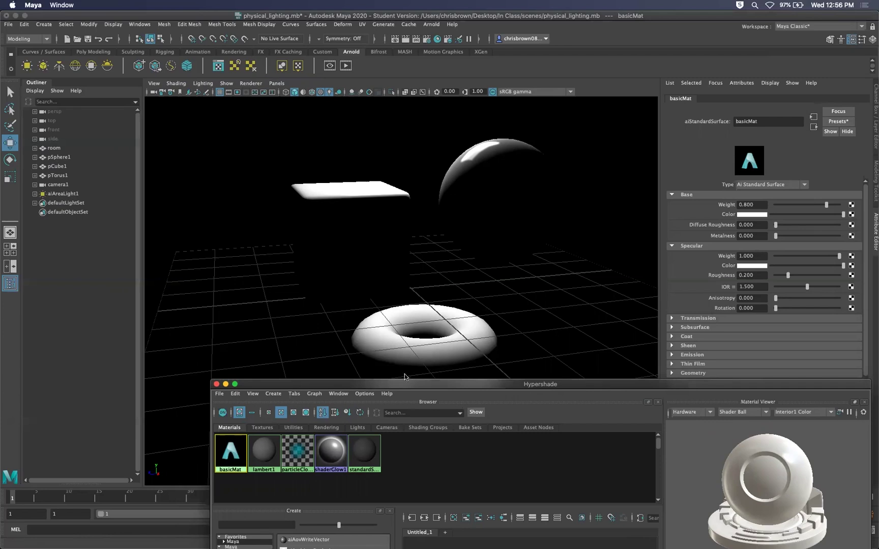
drag(548, 390, 529, 116)
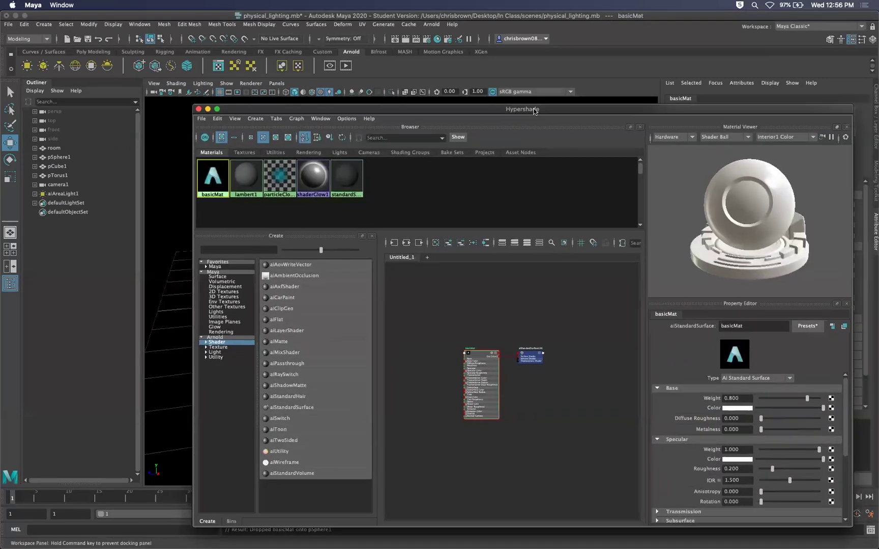
click(63, 175)
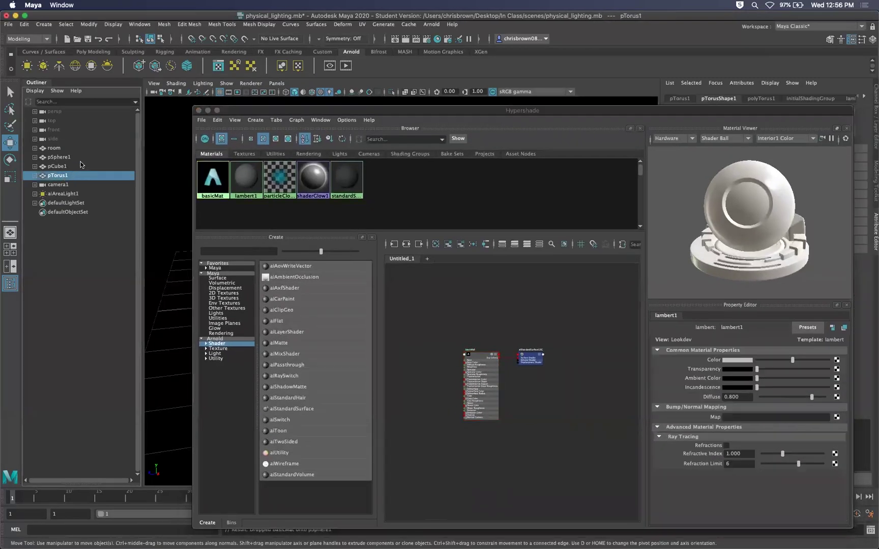
ctrl+click(54, 148)
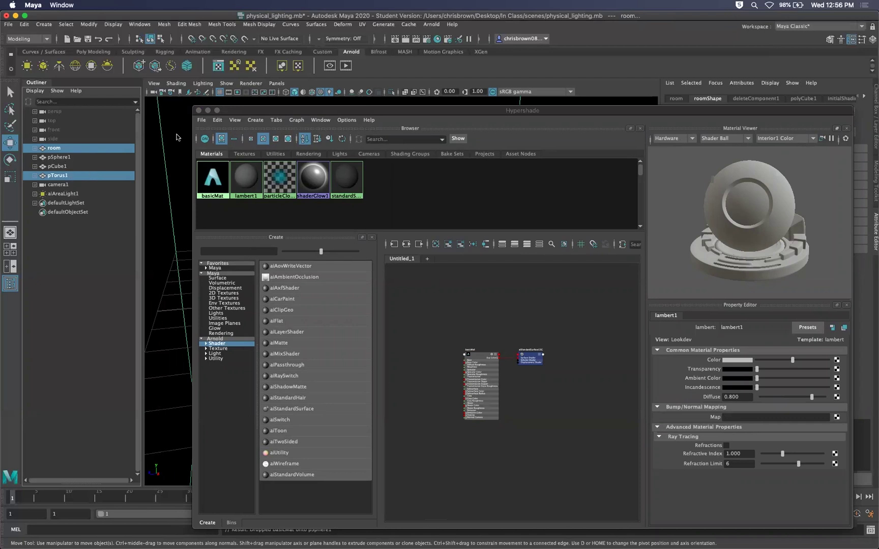
click(453, 109)
drag(439, 111, 498, 113)
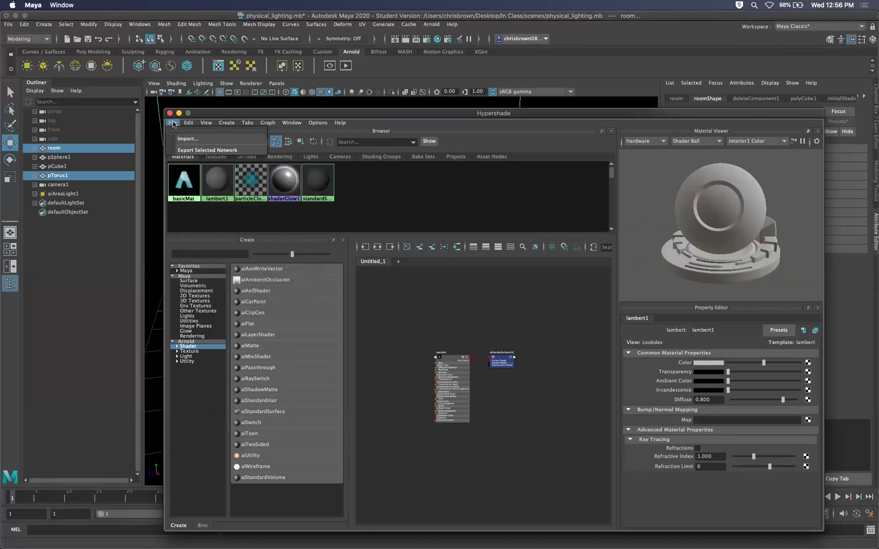
click(226, 123)
click(458, 212)
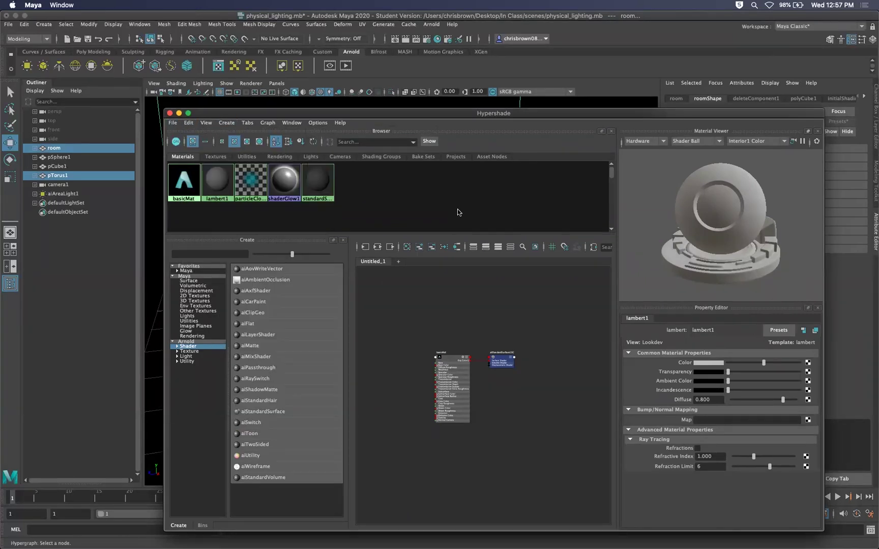
drag(371, 113, 300, 343)
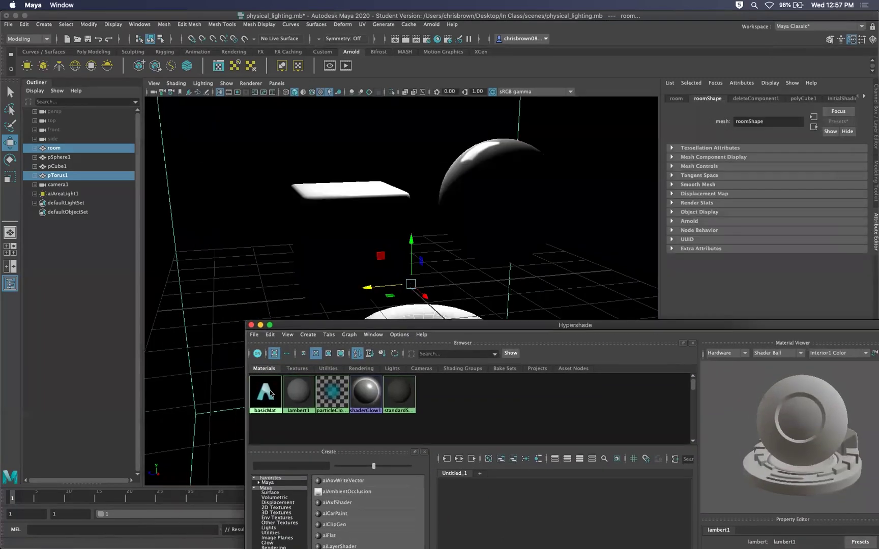
drag(325, 325, 291, 165)
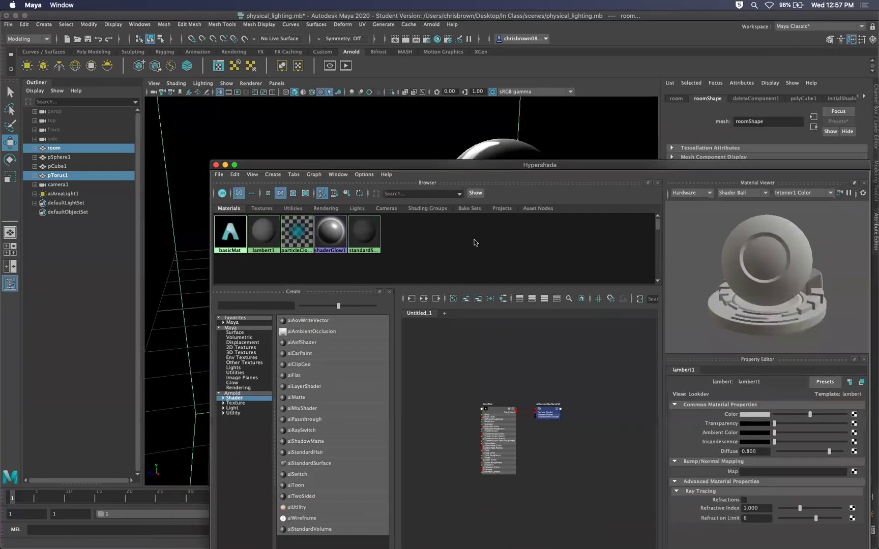
Close the Hypershade and assign the existing basicMat material to the torus and to the room.
click(215, 165)
click(447, 352)
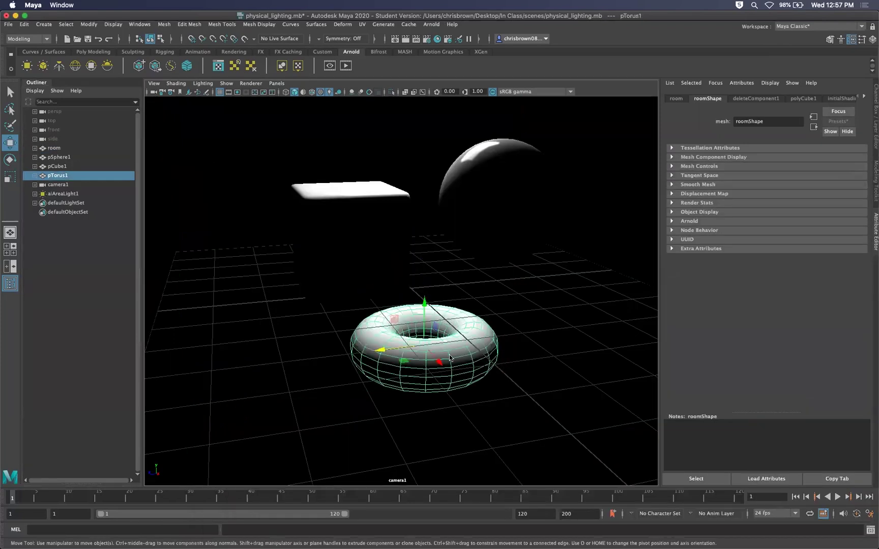
right_click(462, 360)
right_drag(460, 359, 522, 509)
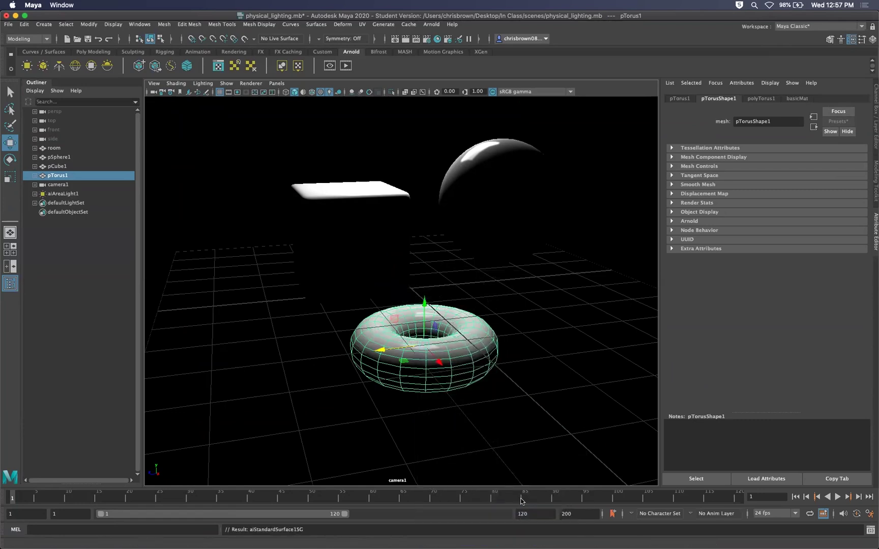
click(544, 430)
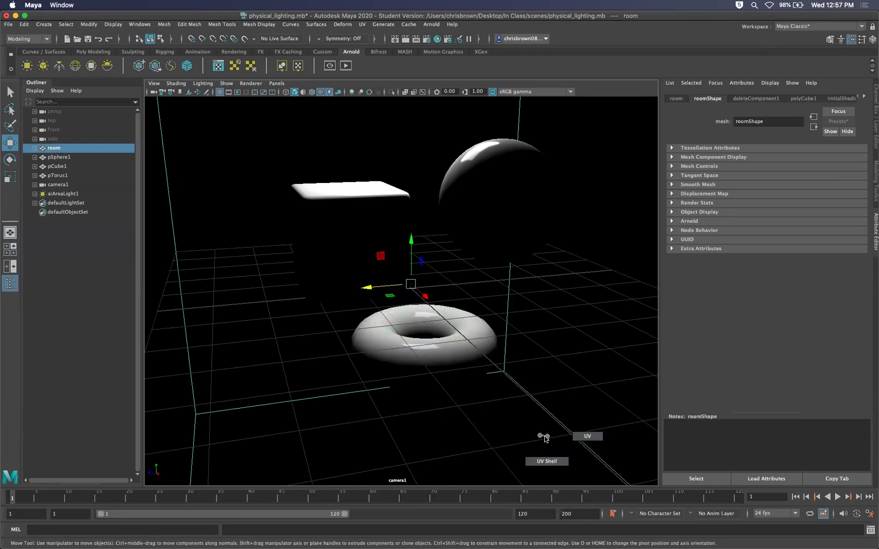
right_drag(555, 426, 624, 509)
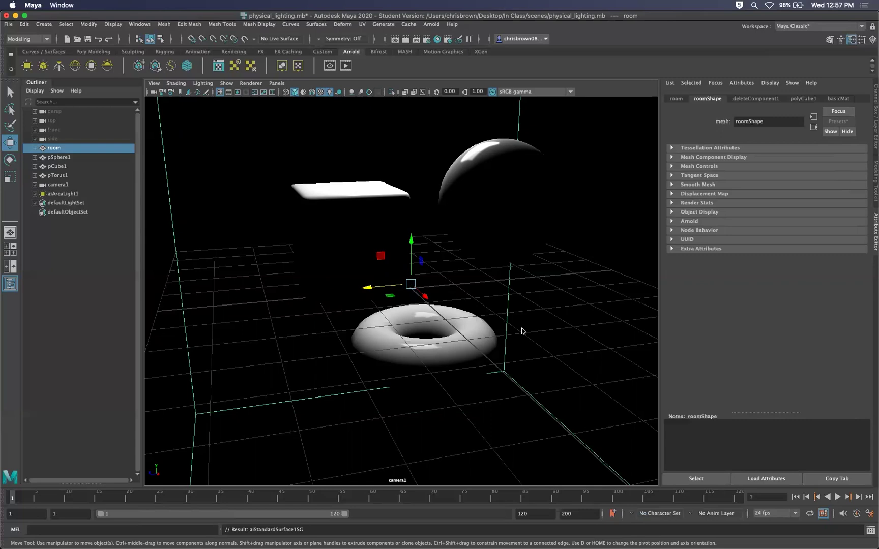
Bring the Arnold RenderView over the viewport and save the scene, continuing with the student version file.
drag(878, 199, 326, 125)
key(super+s)
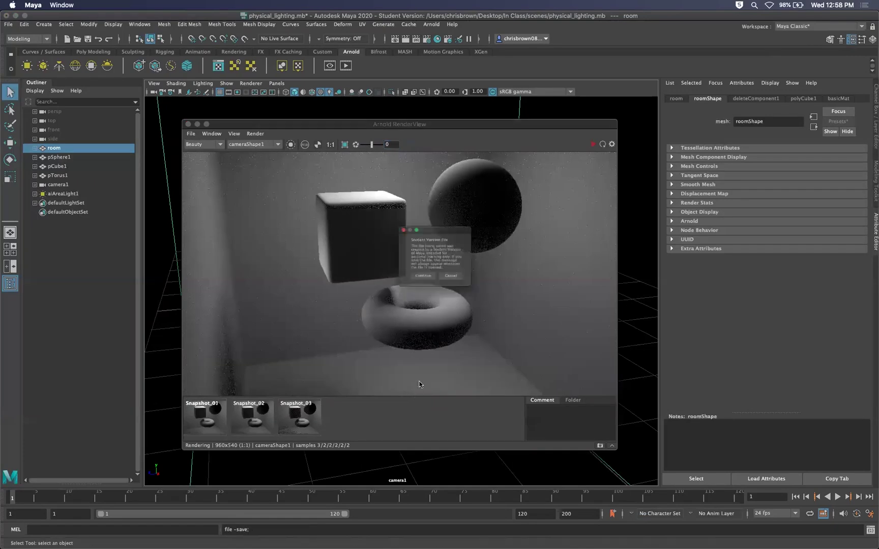
key(Return)
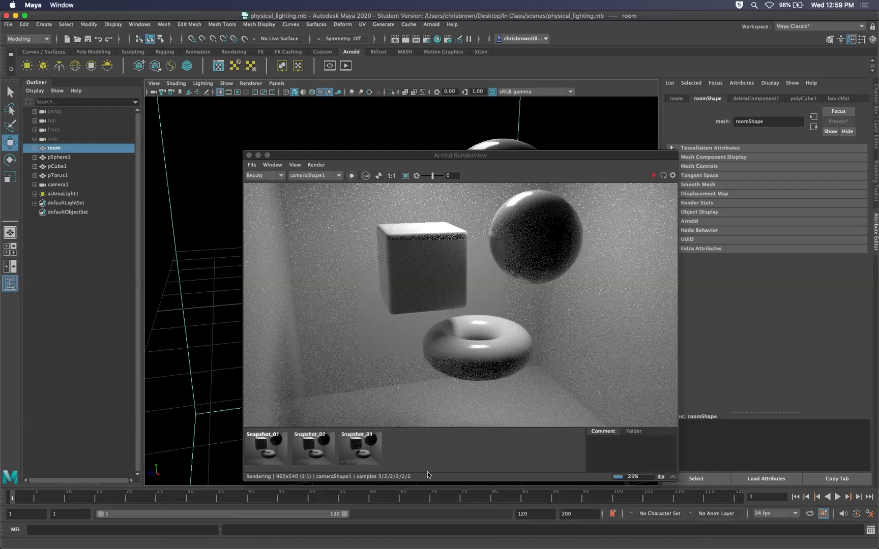
drag(473, 160, 515, 147)
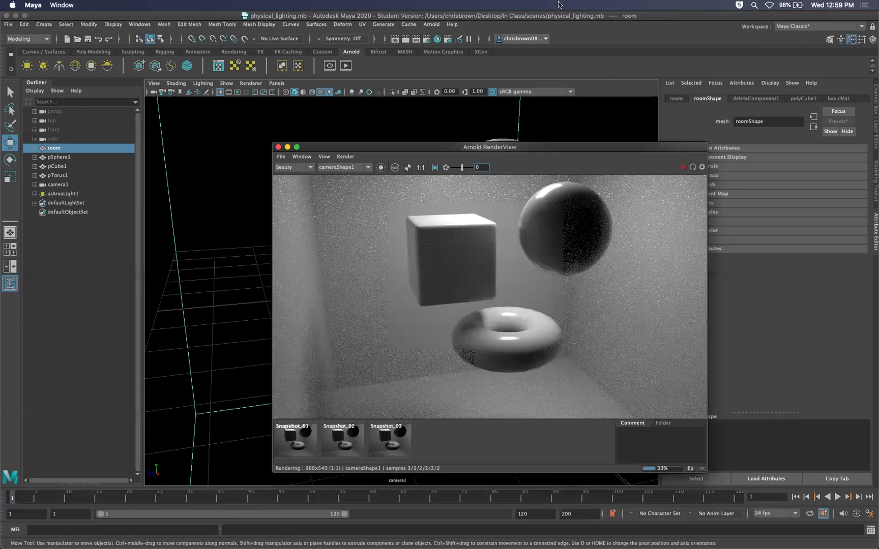
drag(555, 145, 673, 126)
click(173, 253)
click(629, 127)
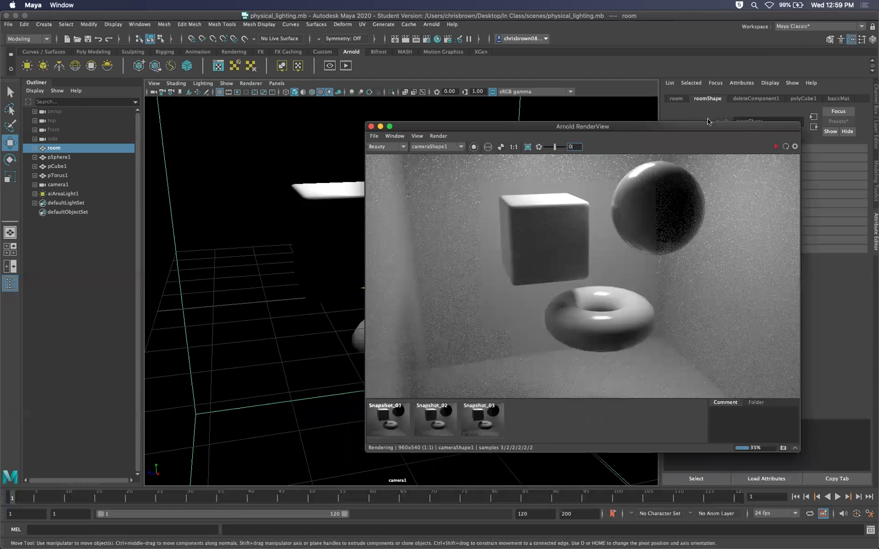
drag(451, 127, 232, 128)
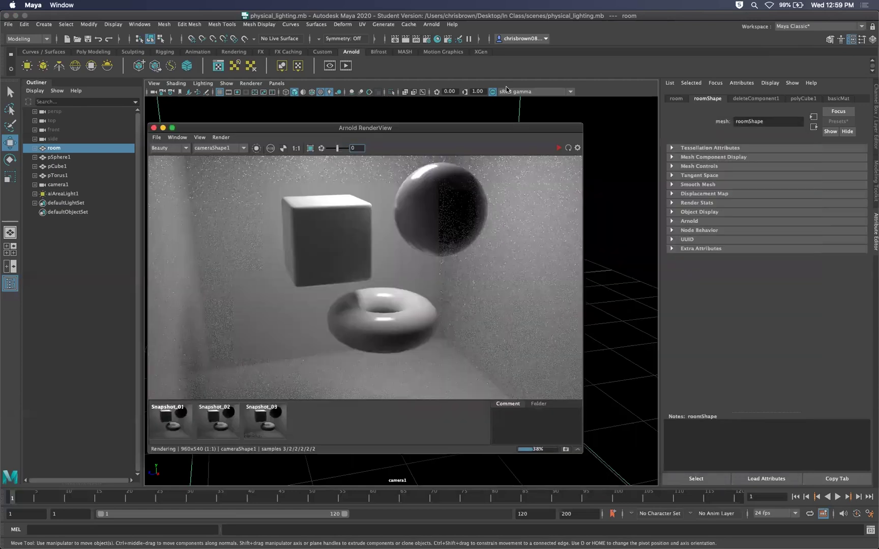
Open the Samples value of aiAreaLight1 for editing and render the scene again in the Arnold RenderView.
click(63, 194)
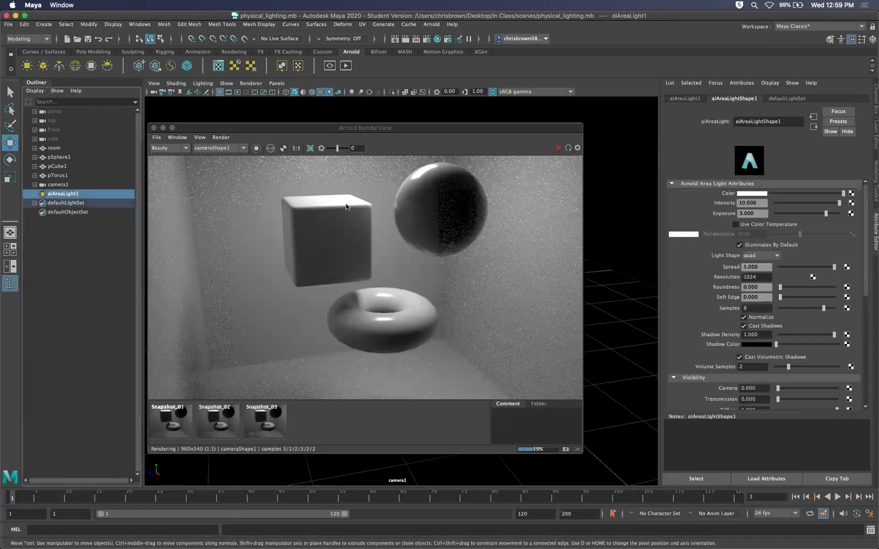
drag(756, 309, 734, 301)
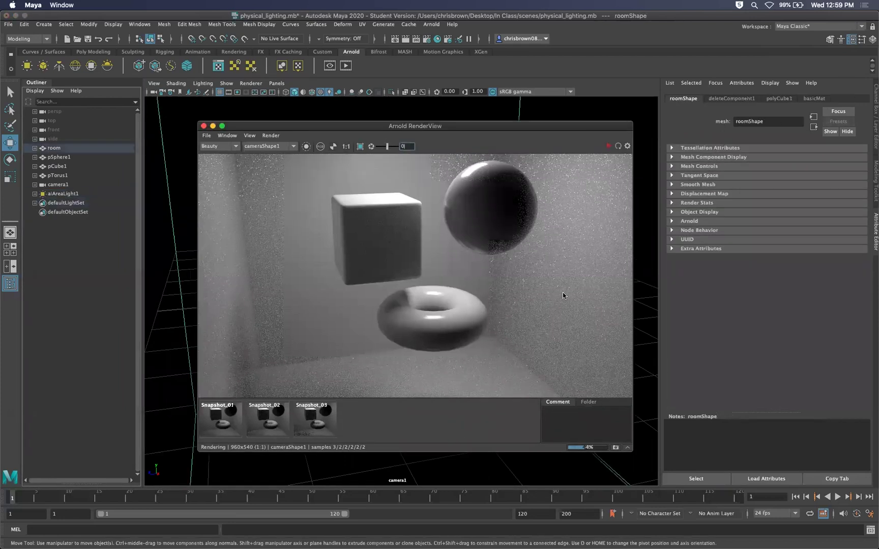
click(345, 67)
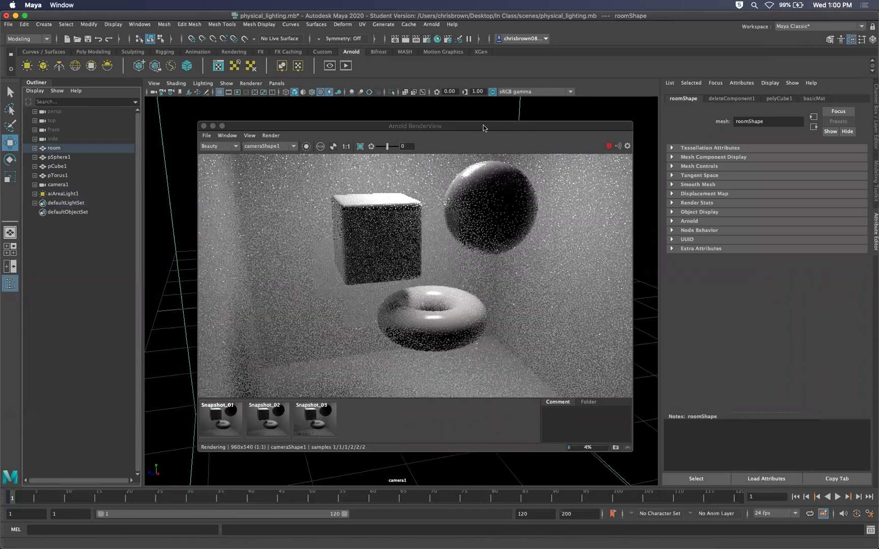
drag(490, 127, 529, 125)
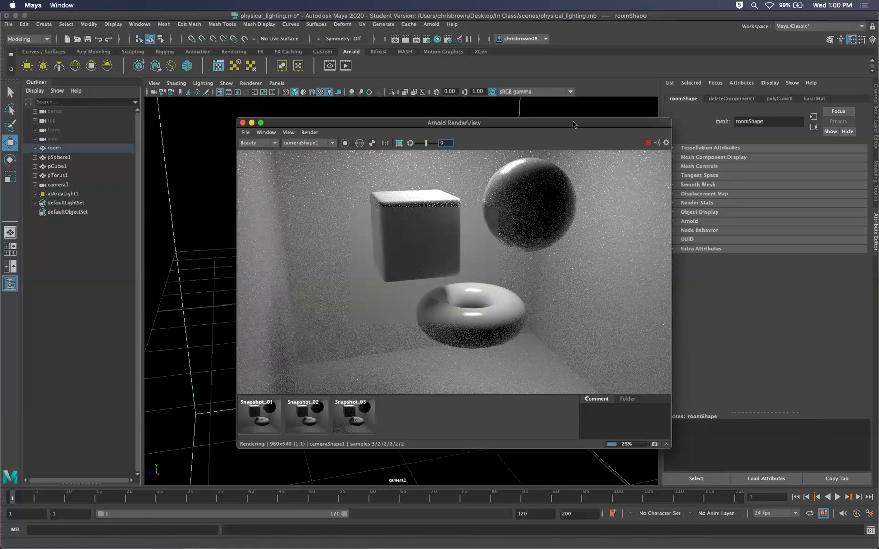
Reposition the Arnold RenderView while the render refines, and close it.
drag(575, 126, 594, 135)
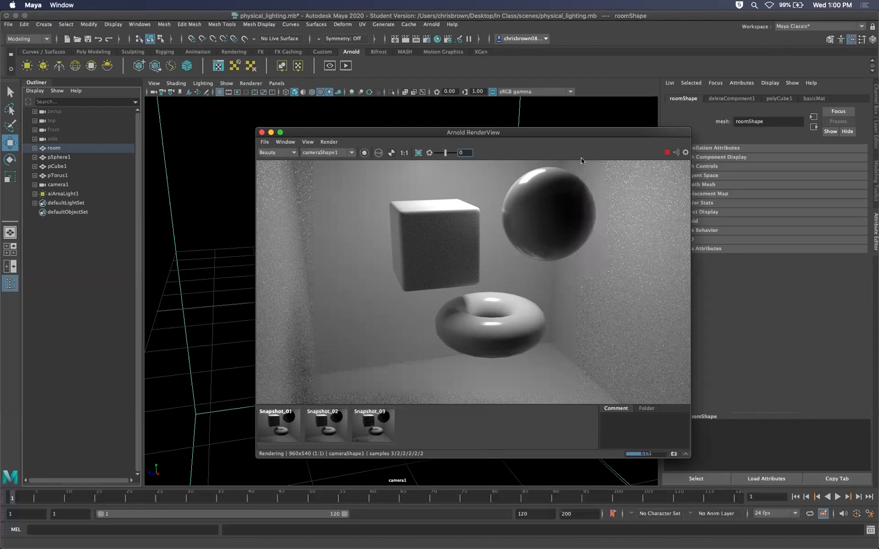
drag(559, 132, 550, 128)
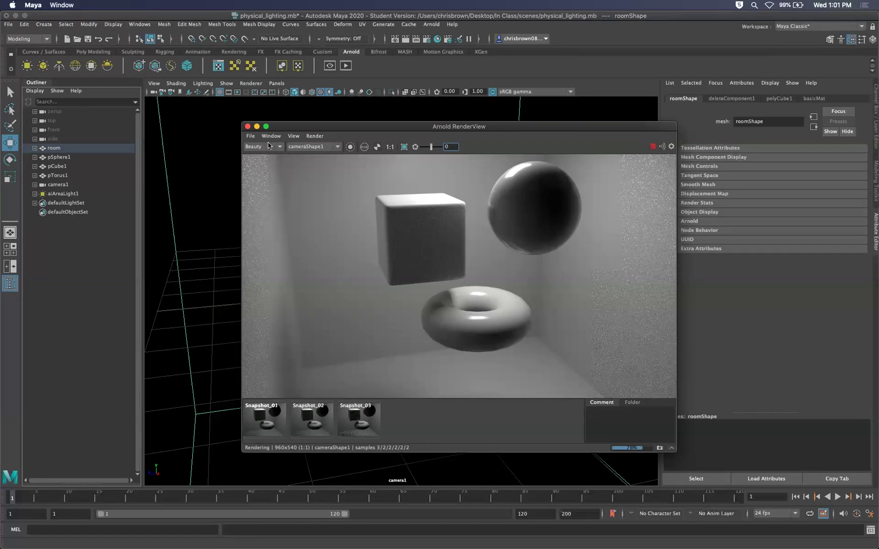
click(246, 126)
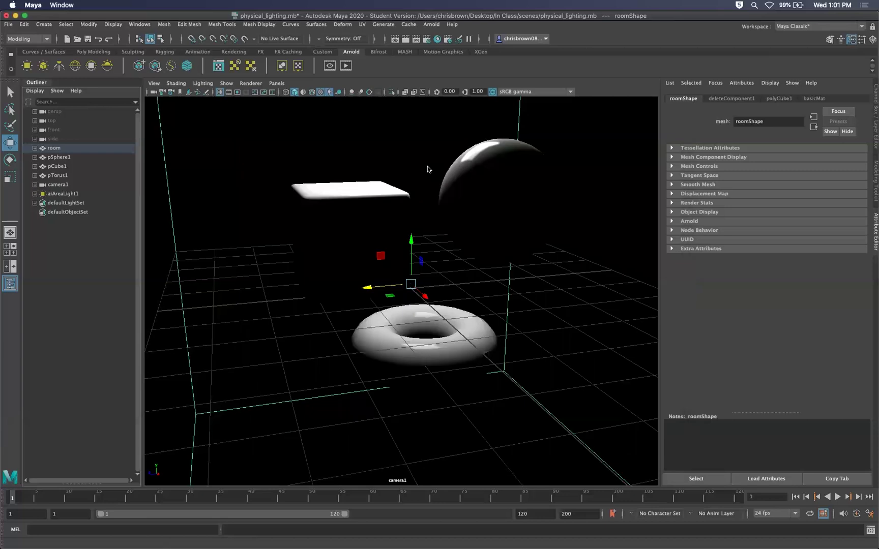
Turn on the smooth mesh preview for the sphere and save the scene.
click(394, 346)
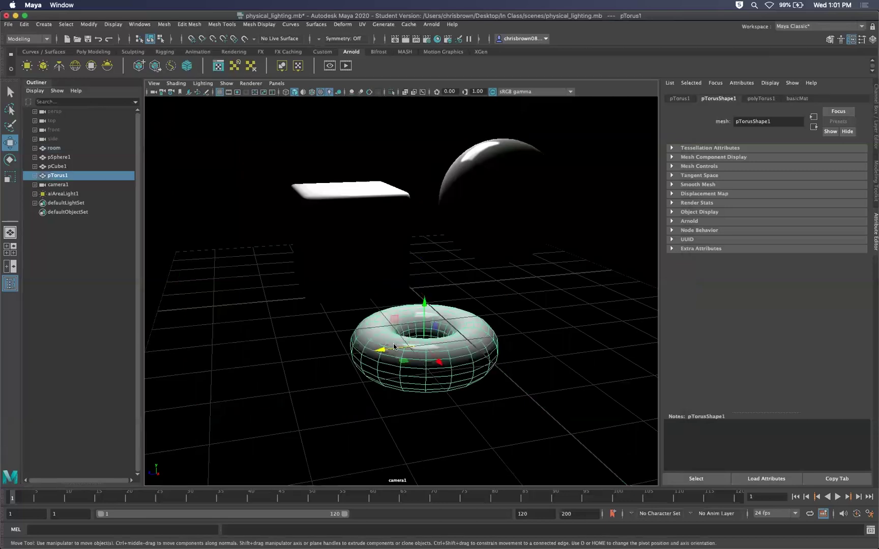
click(487, 210)
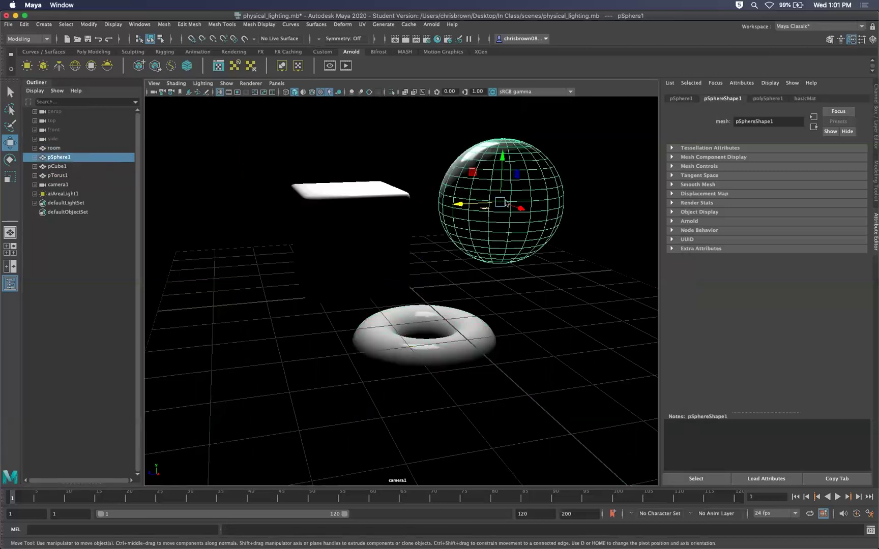
key(3)
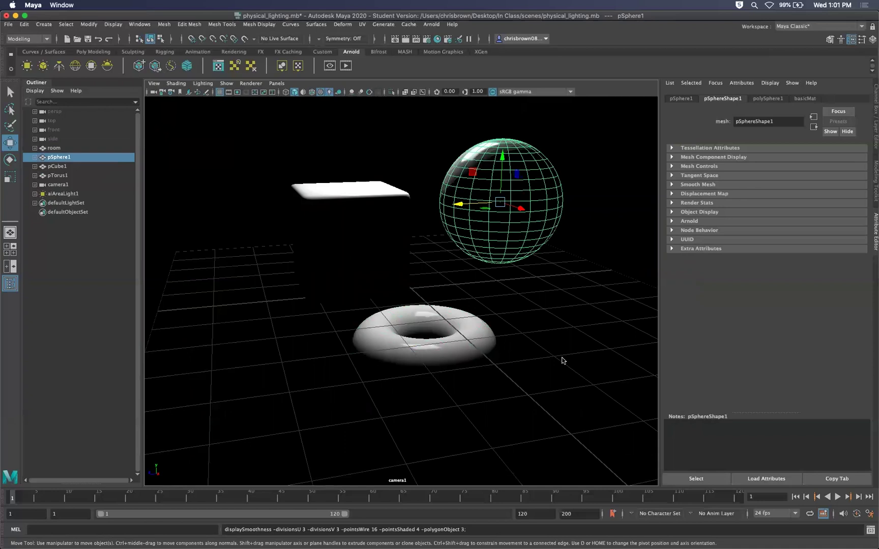
click(569, 334)
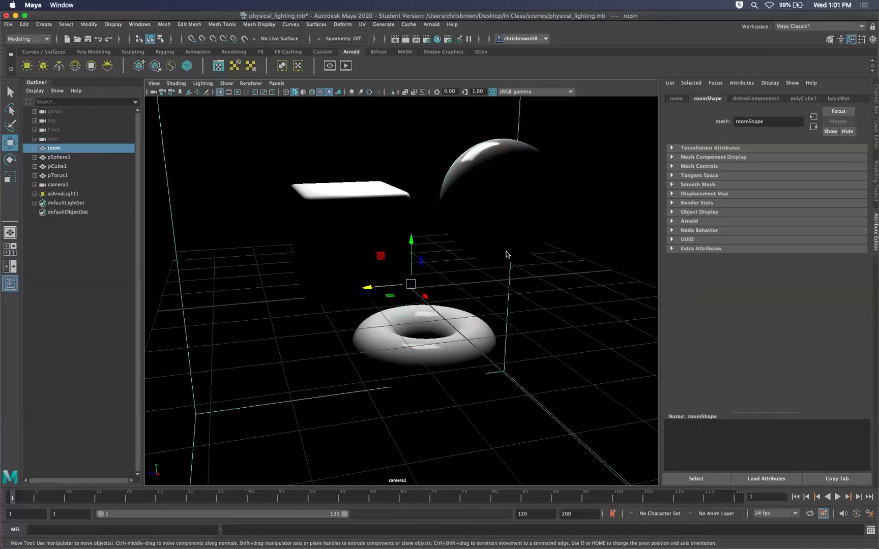
key(q)
key(super+s)
click(418, 284)
key(w)
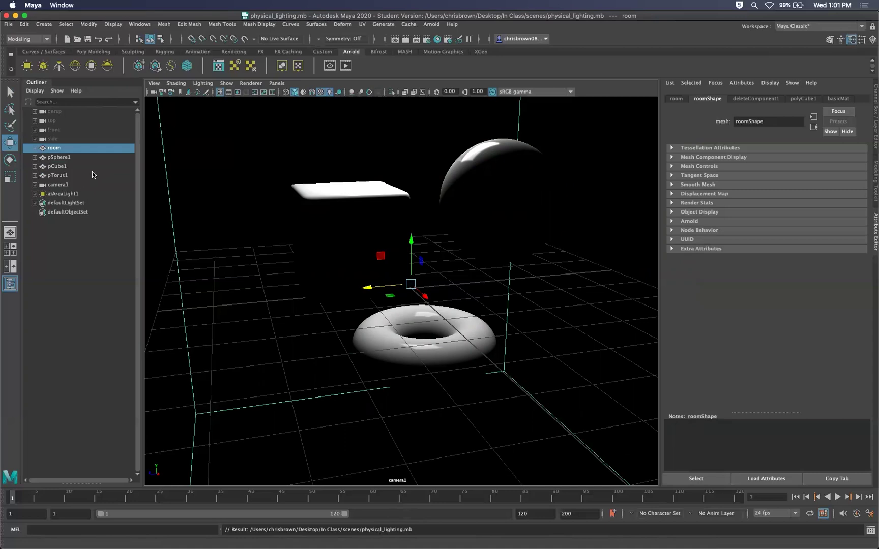
Save the scene under the new name environment_lighting.mb in the scenes folder.
click(10, 25)
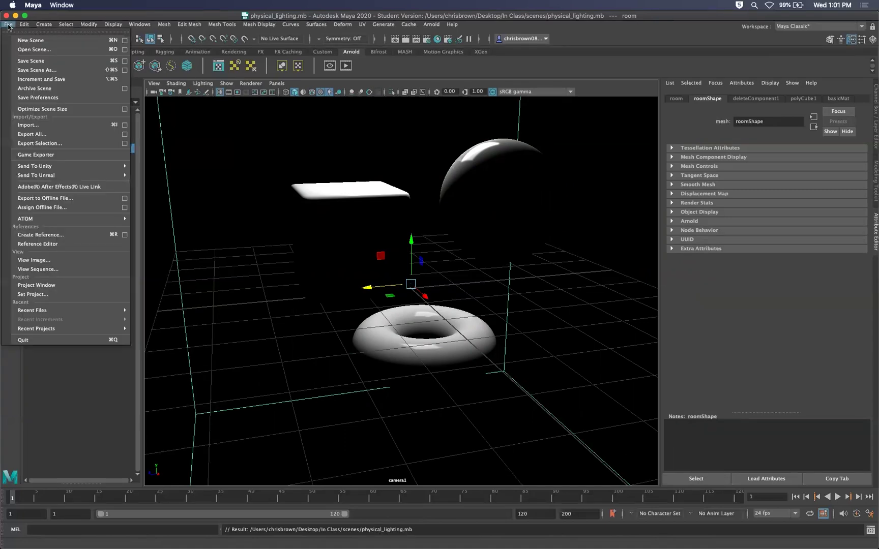
click(43, 70)
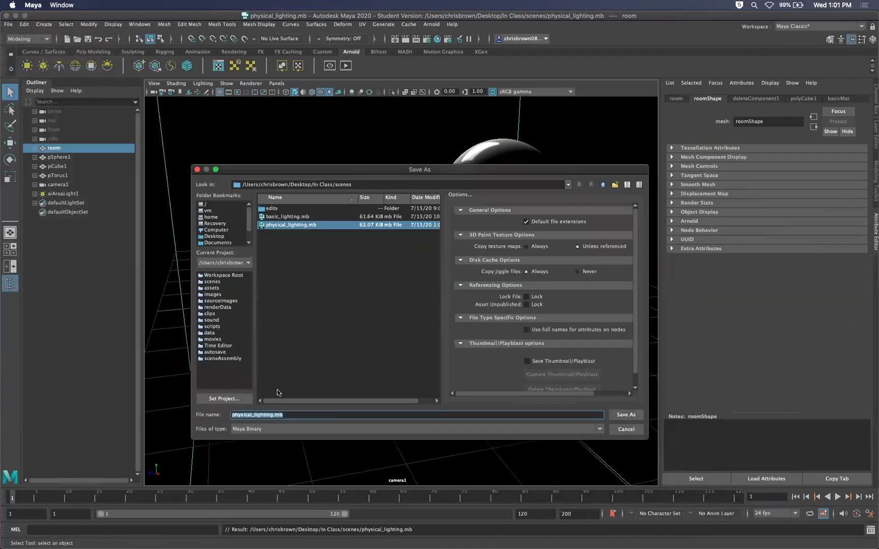
drag(251, 415, 221, 416)
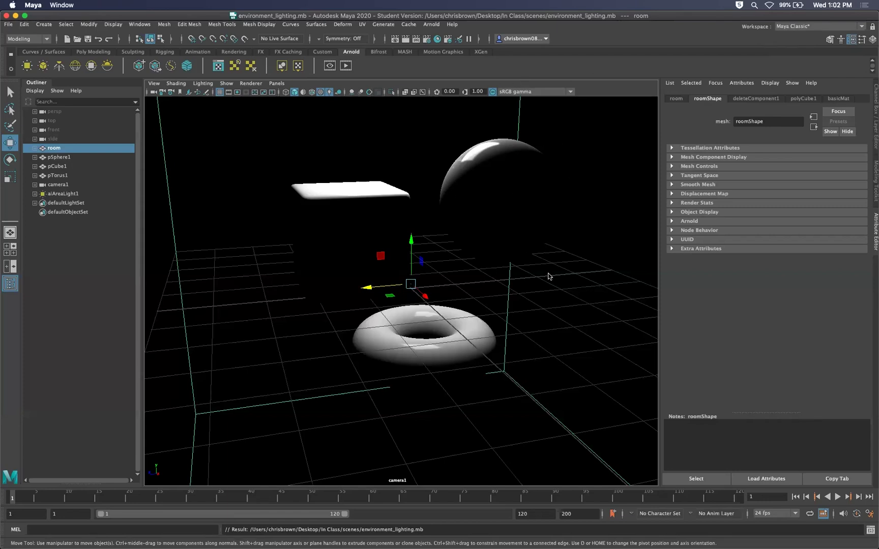
Show the four-view layout and delete the area light aiAreaLight1 from the scene.
key(space)
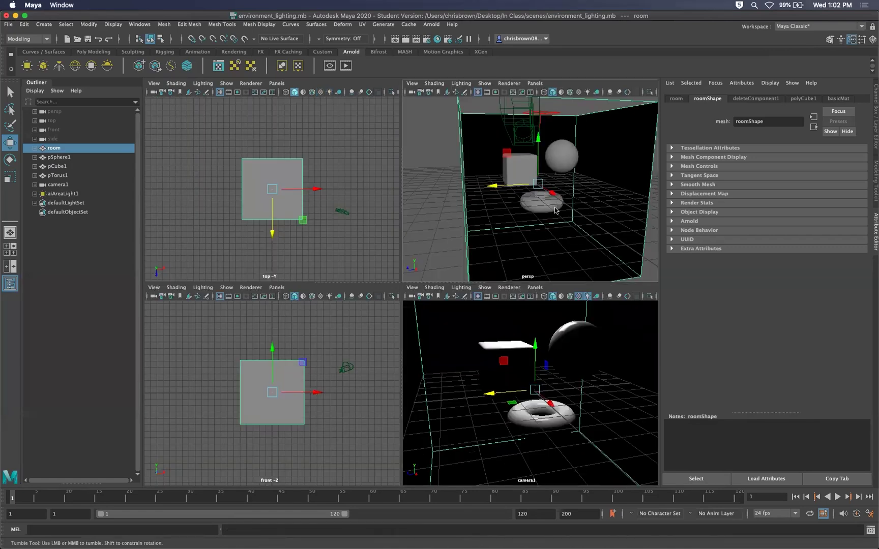
scroll(529, 184, down, 5)
mouse_move(530, 183)
alt+mouse_down()
mouse_move(514, 191)
mouse_move(539, 175)
mouse_move(534, 185)
alt+mouse_up()
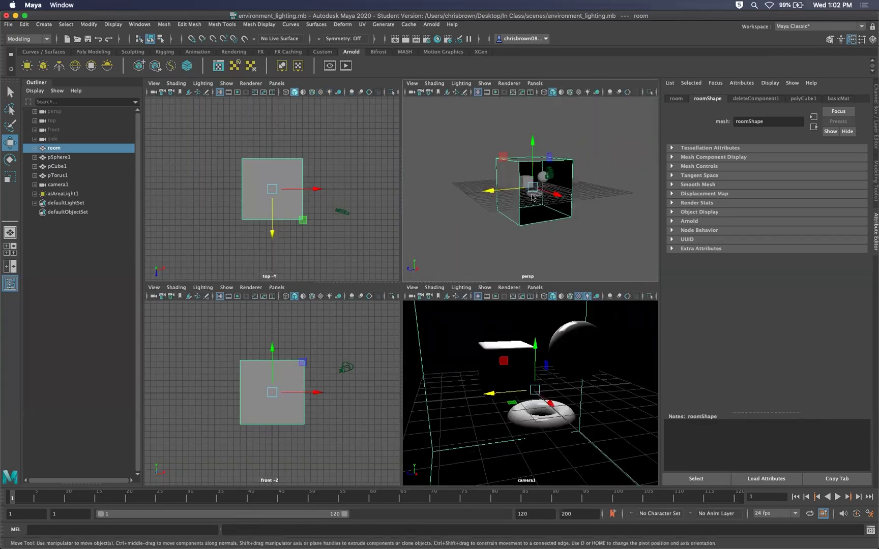
click(63, 194)
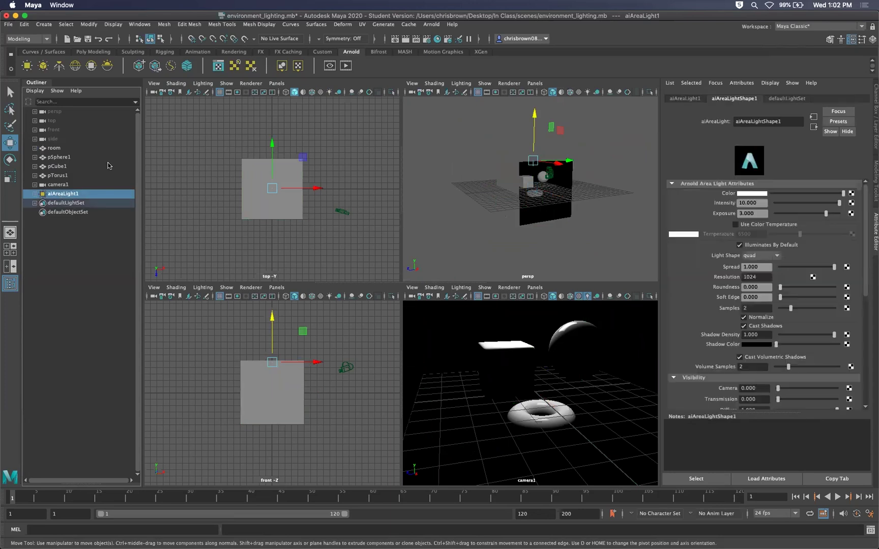
key(Delete)
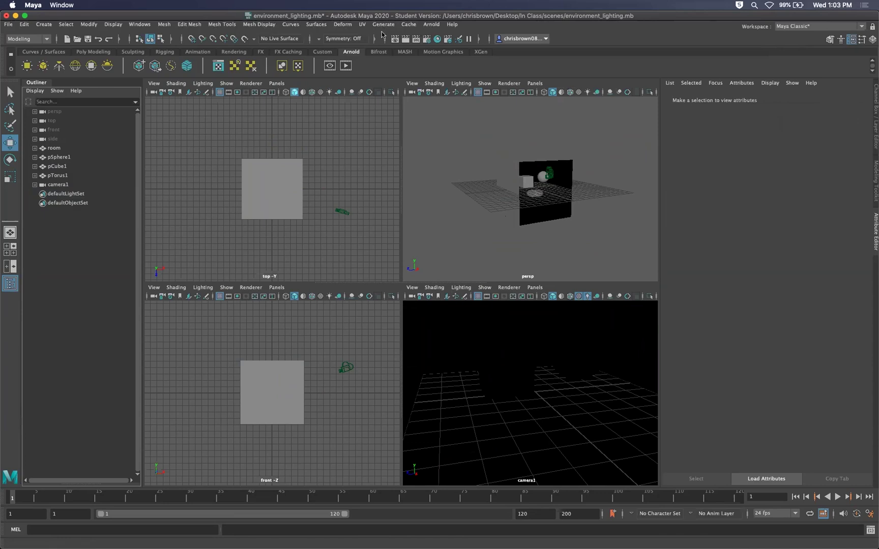
Create an Arnold Physical Sky light and display the camera1 view with all lights.
click(431, 25)
mouse_move(443, 70)
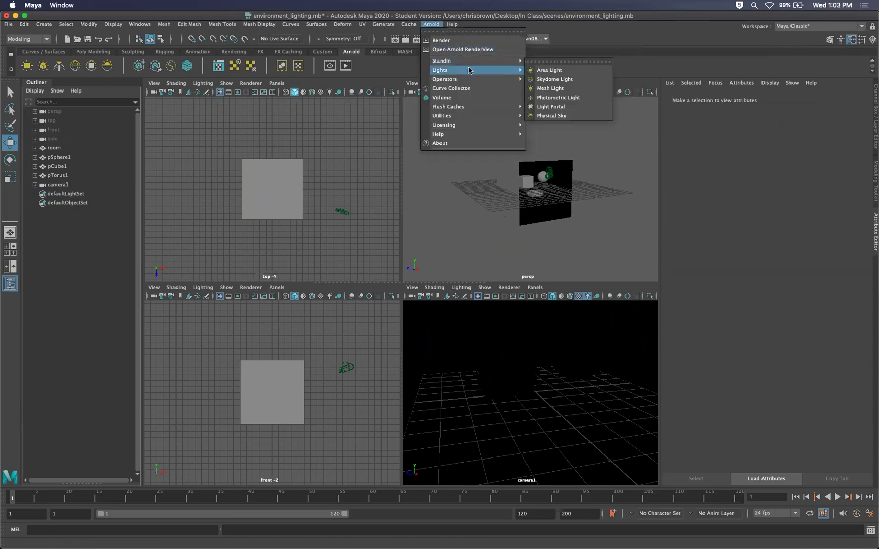
click(545, 116)
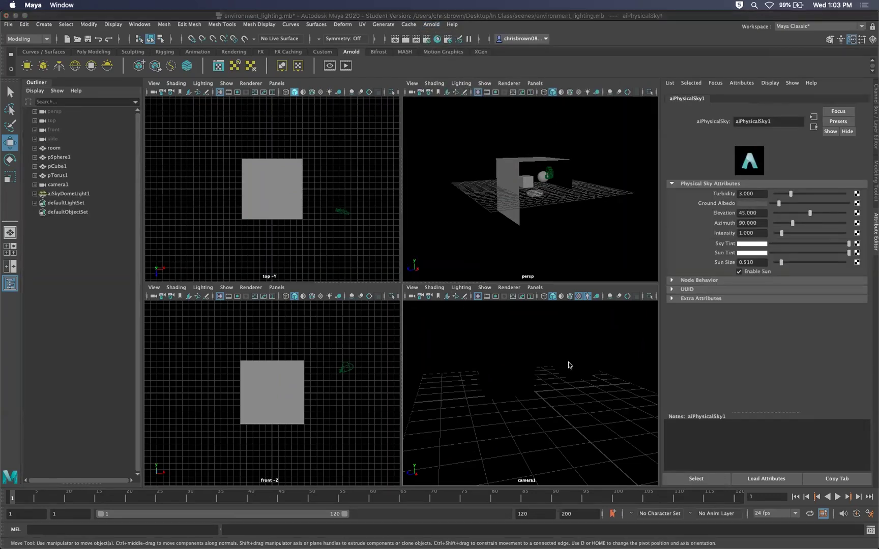
key(7)
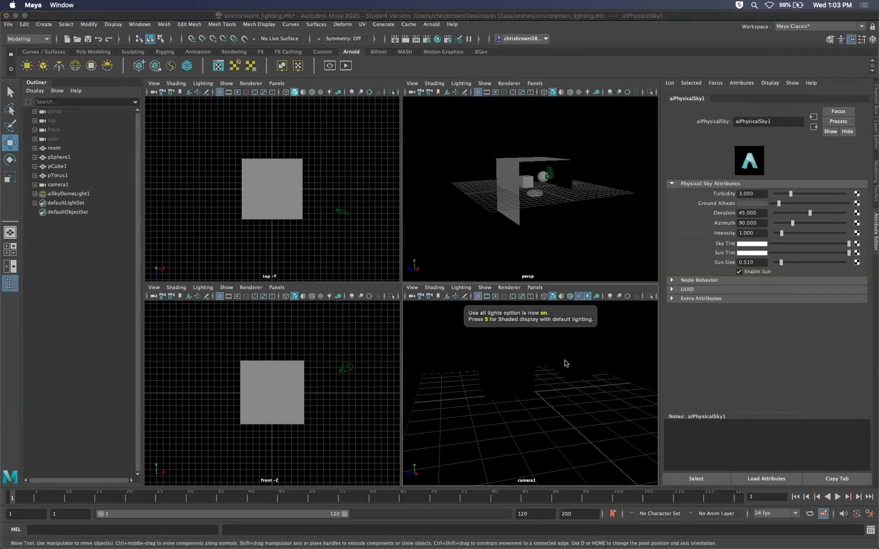
Render the camera1 view, select the sky dome light and enlarge the perspective view to the full viewport.
click(405, 40)
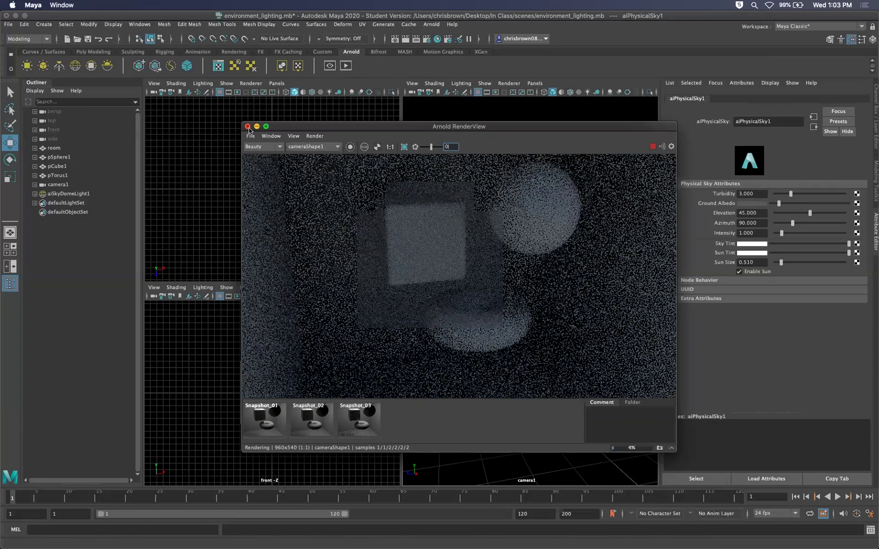
drag(275, 127, 773, 162)
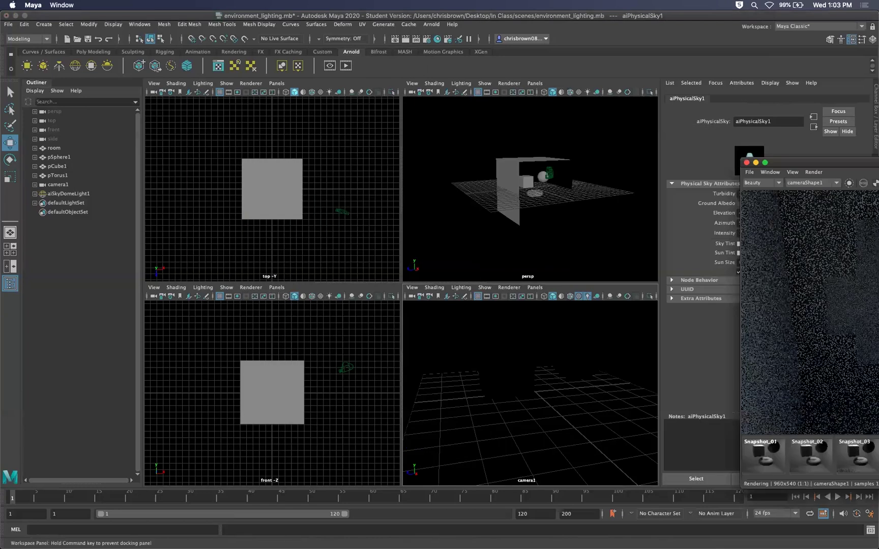
click(476, 138)
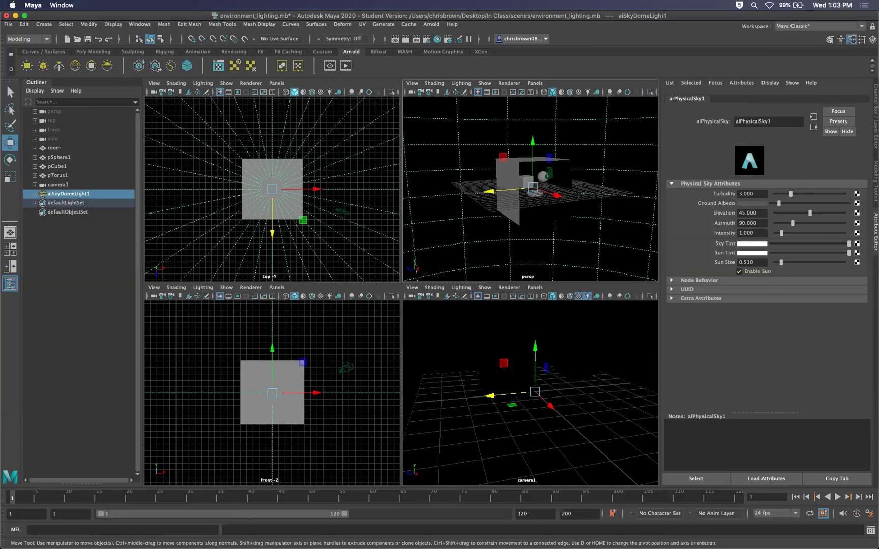
drag(878, 173, 421, 171)
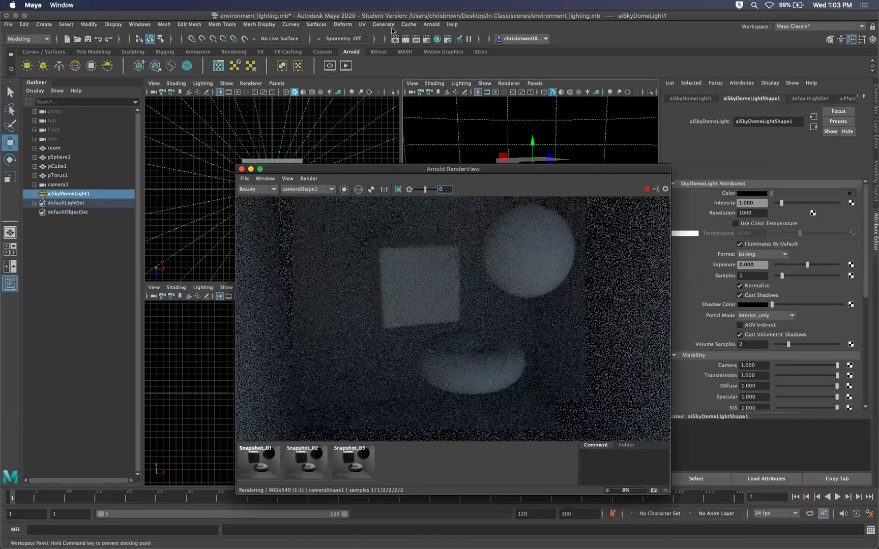
click(531, 130)
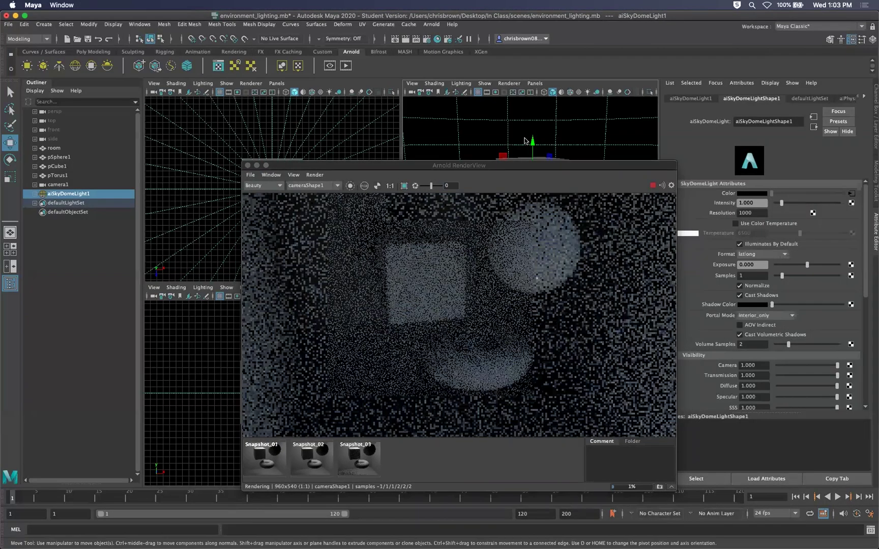
click(525, 141)
key(space)
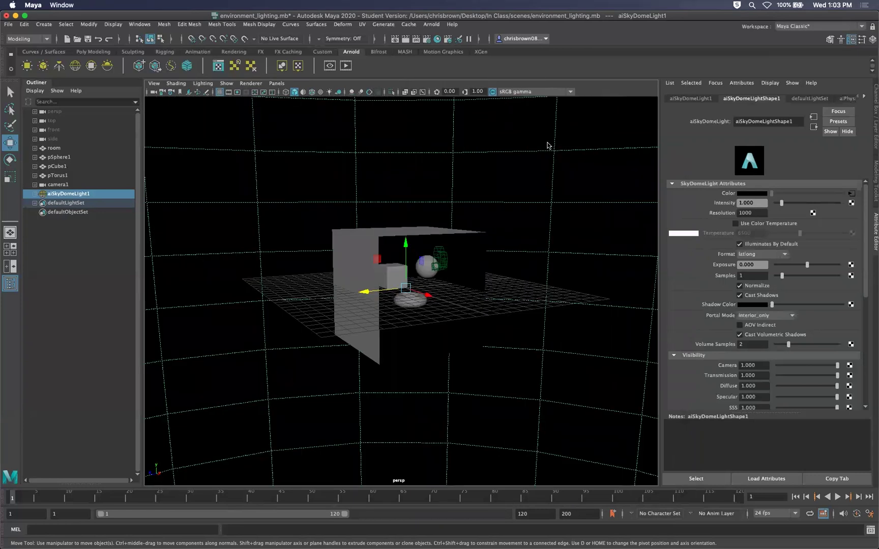
Render the perspective view in the Arnold RenderView and examine the room against the sky from farther away.
click(346, 66)
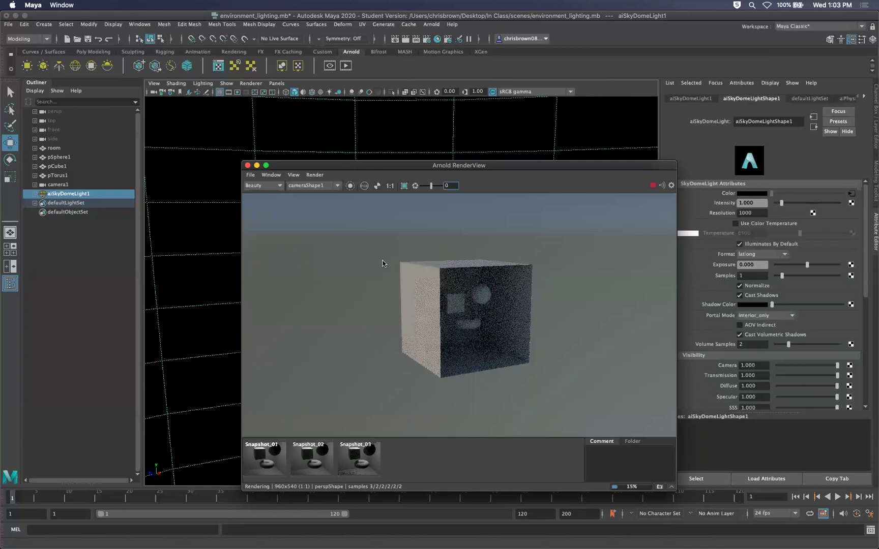
scroll(157, 326, down, 2)
scroll(157, 327, down, 5)
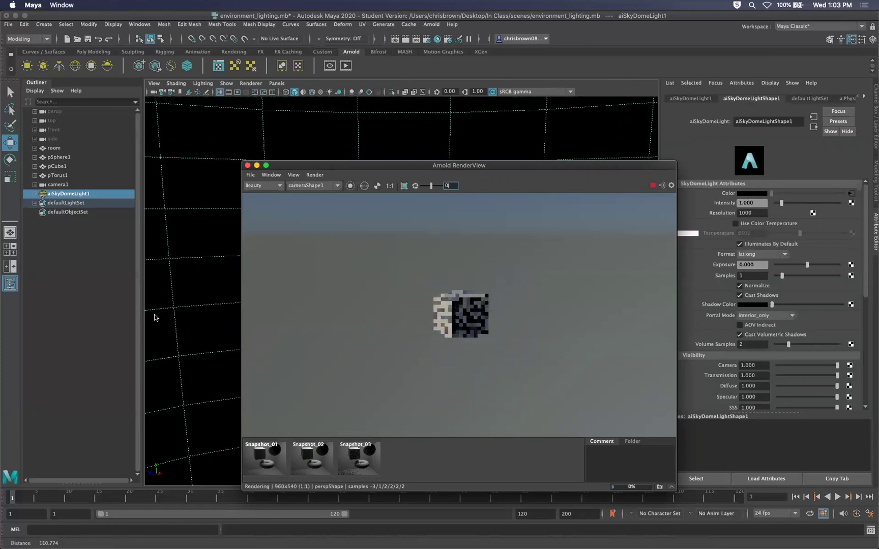
mouse_move(170, 328)
alt+mouse_down()
mouse_move(161, 277)
mouse_move(179, 365)
mouse_move(165, 314)
mouse_move(182, 339)
alt+mouse_up()
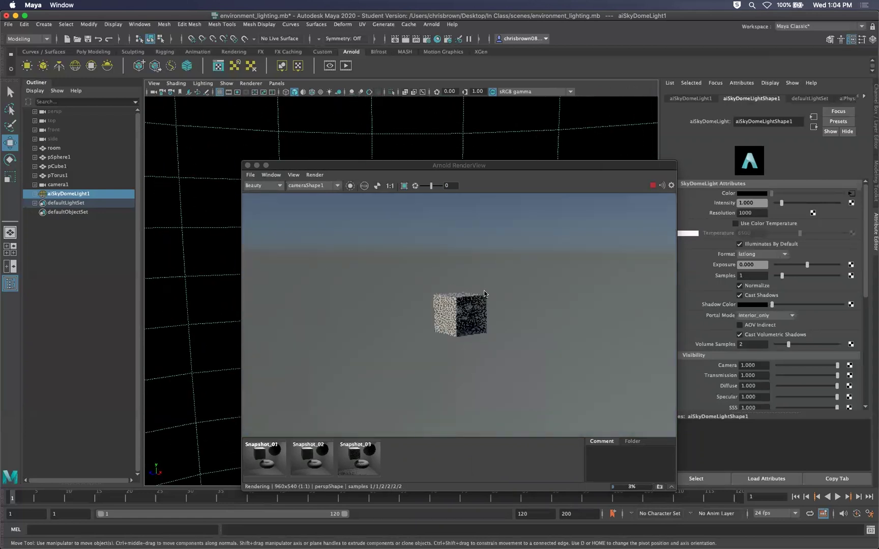
scroll(494, 319, up, 2)
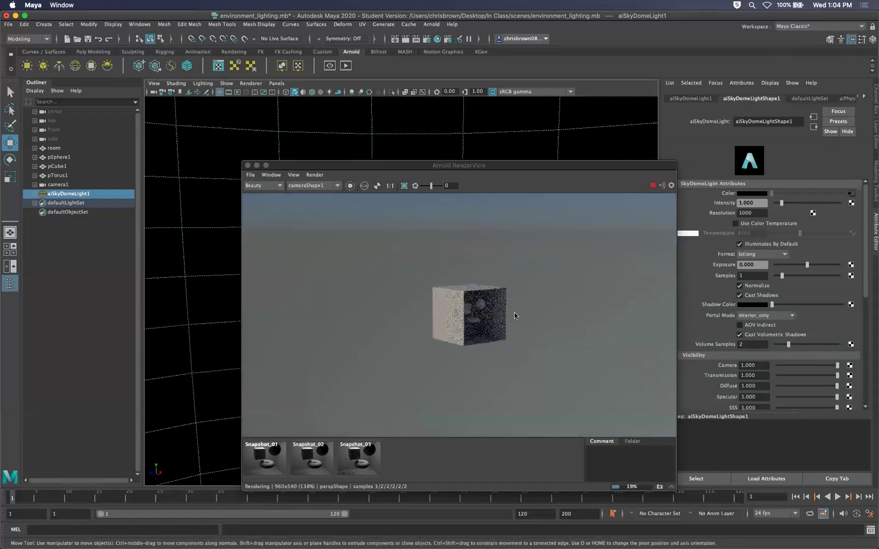
scroll(495, 314, up, 2)
scroll(526, 302, up, 1)
scroll(519, 299, down, 4)
scroll(448, 279, down, 1)
scroll(567, 314, up, 2)
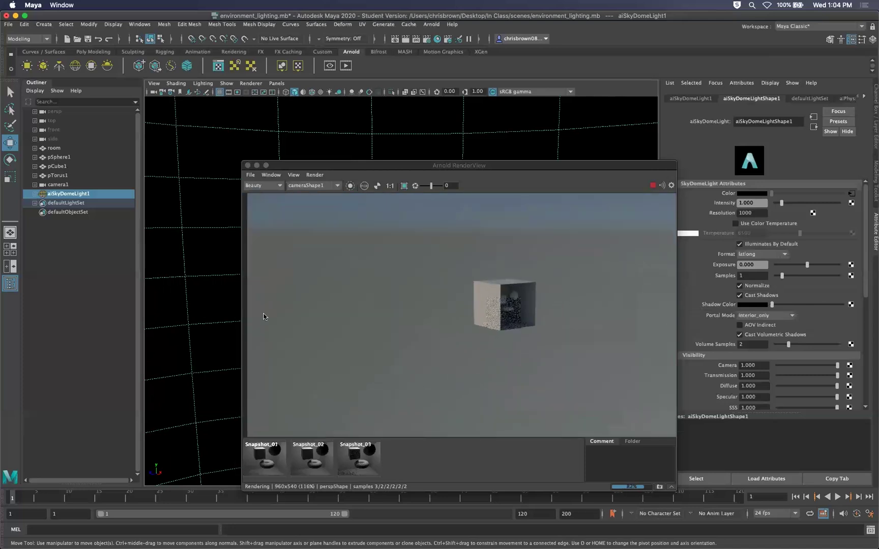
Render the perspective view again, inspect the room from closer and slightly above, and close the Arnold RenderView.
click(349, 63)
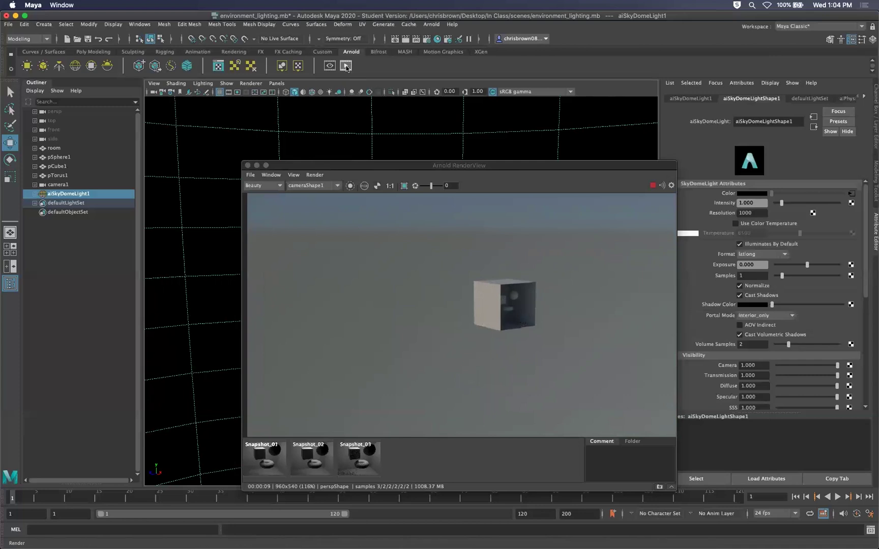
scroll(157, 297, up, 5)
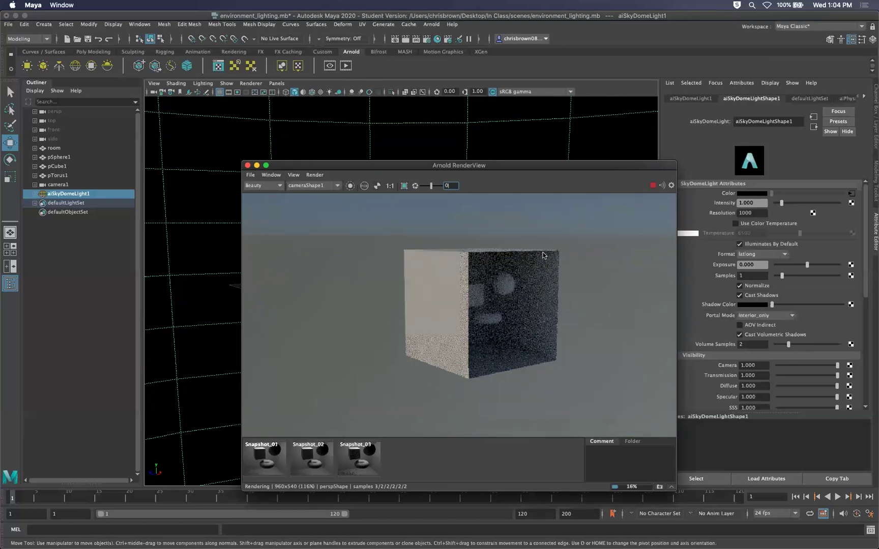
mouse_move(196, 310)
alt+mouse_down()
mouse_move(172, 311)
mouse_move(212, 316)
alt+mouse_up()
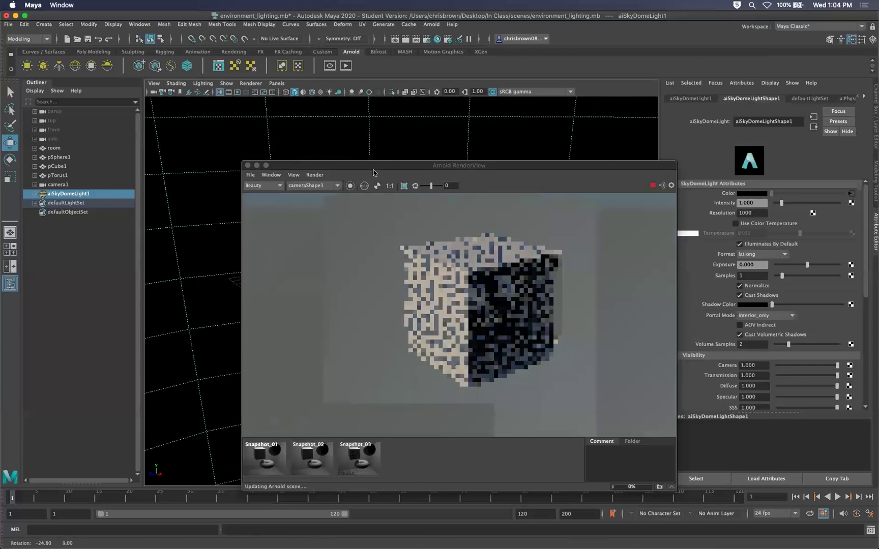
drag(373, 172, 475, 171)
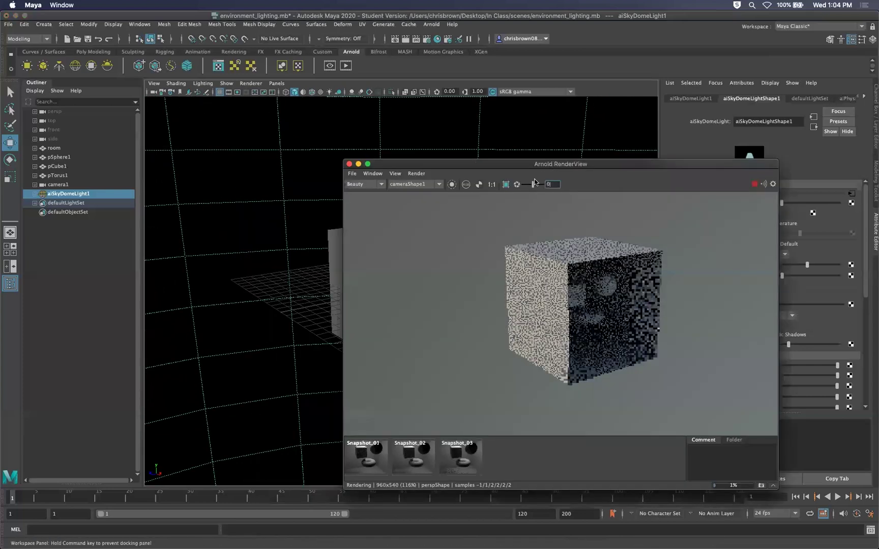
key(super+w)
Delete the ceiling face of the room mesh.
click(434, 232)
key(q)
click(416, 239)
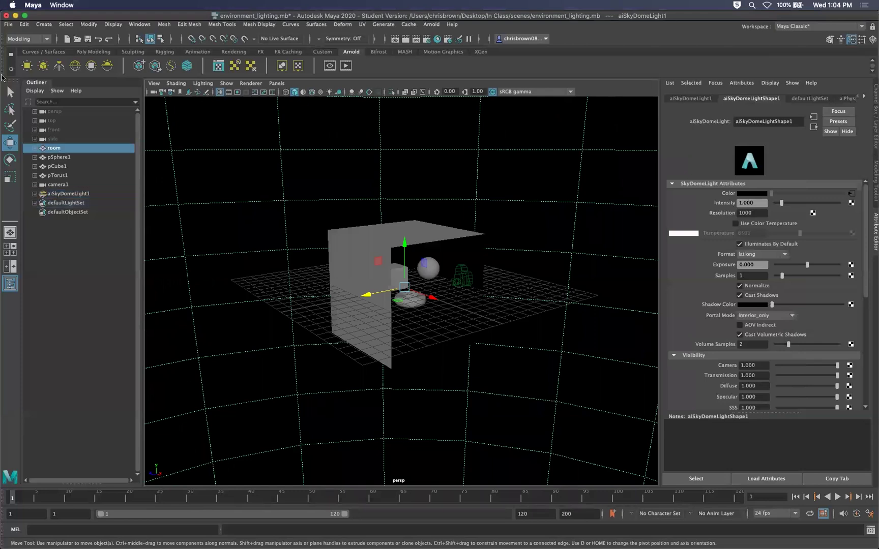
right_drag(424, 238, 421, 263)
click(413, 240)
key(Delete)
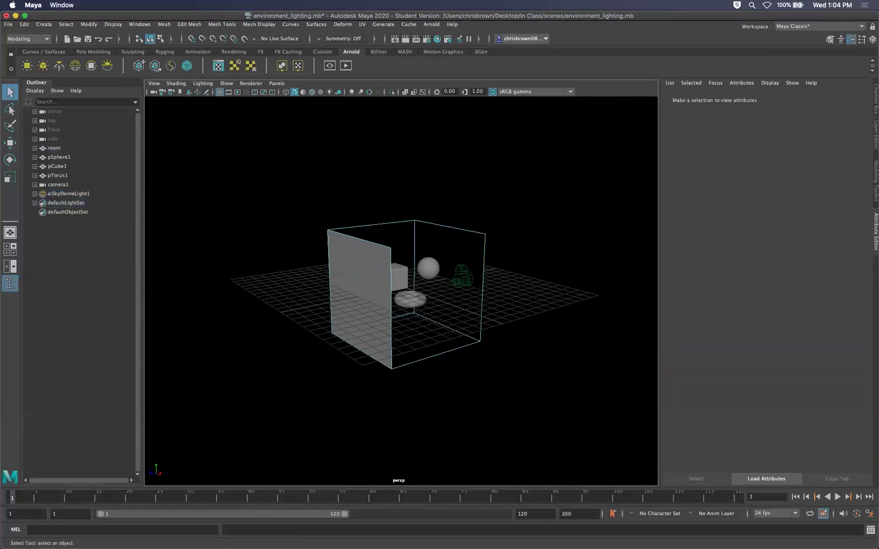
Render the perspective view in the Arnold RenderView and switch to camera1 as the full viewport.
click(346, 65)
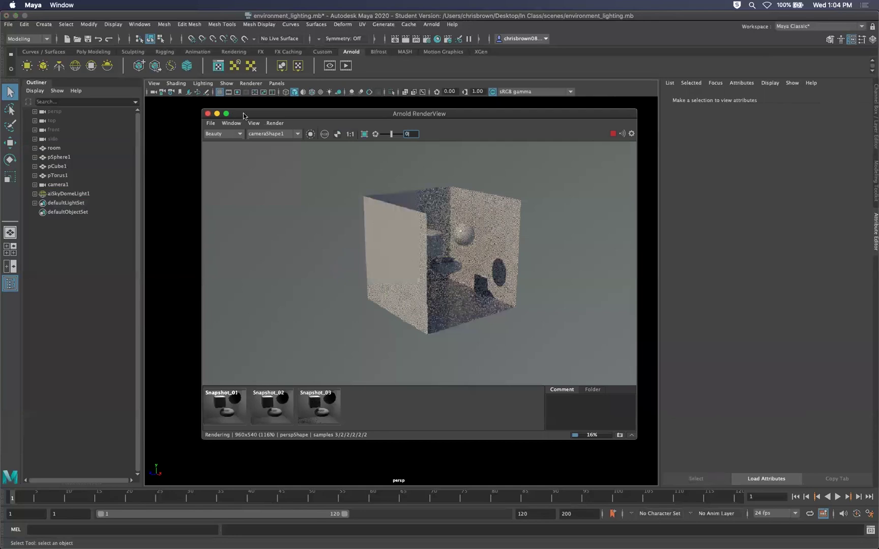
click(208, 113)
key(space)
click(617, 372)
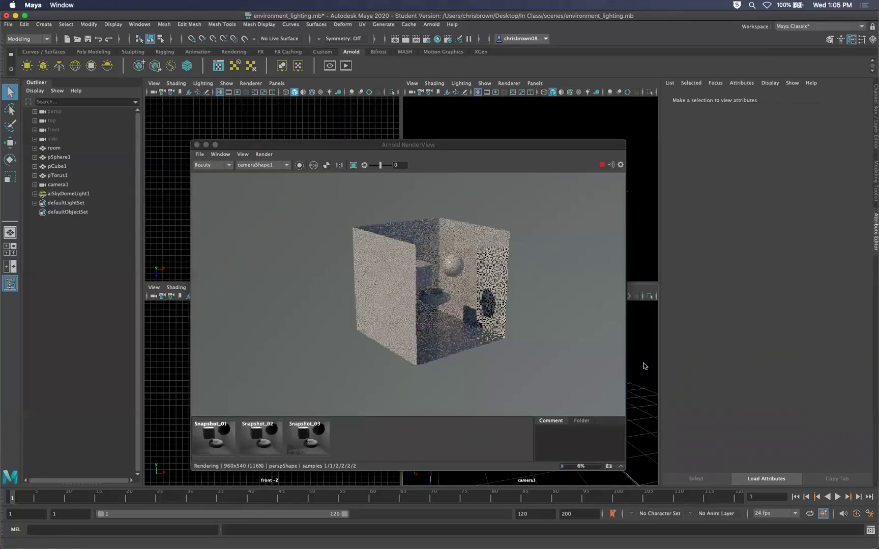
click(643, 365)
key(space)
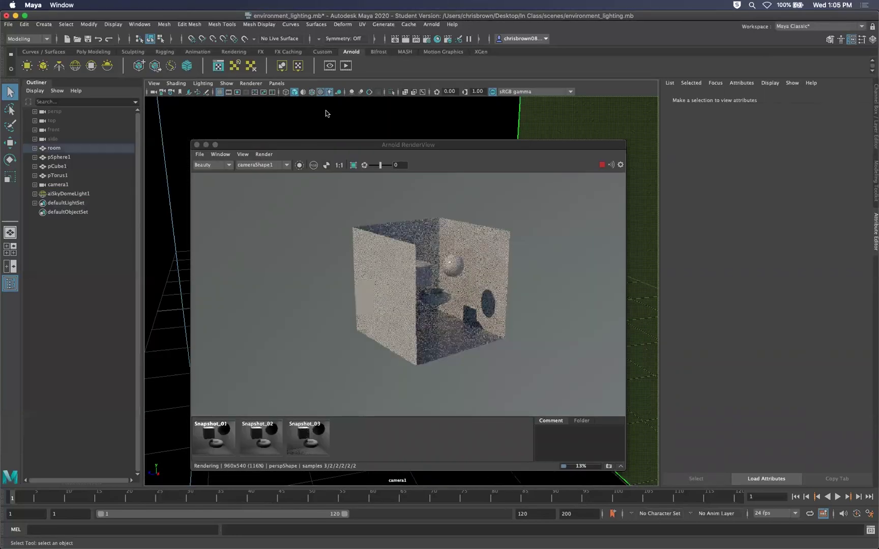
Restart the Arnold RenderView so it renders the room through camera1.
click(346, 69)
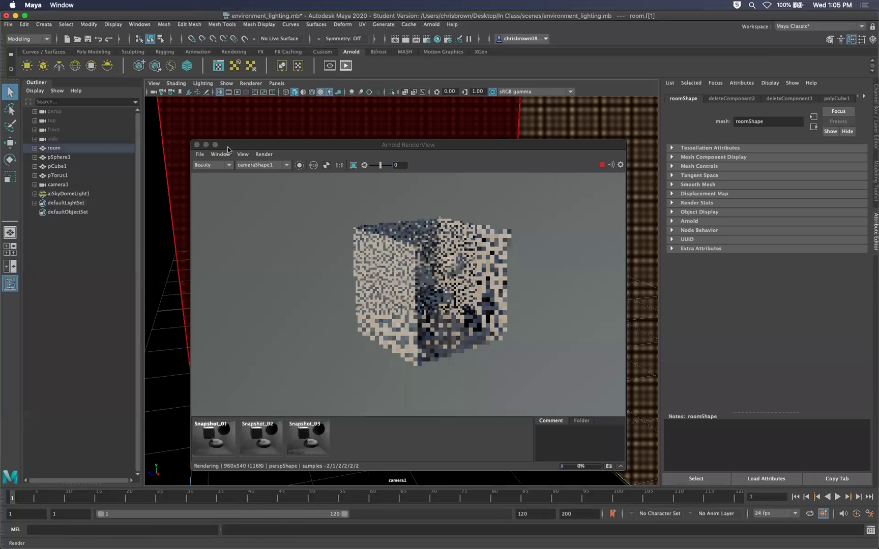
click(197, 146)
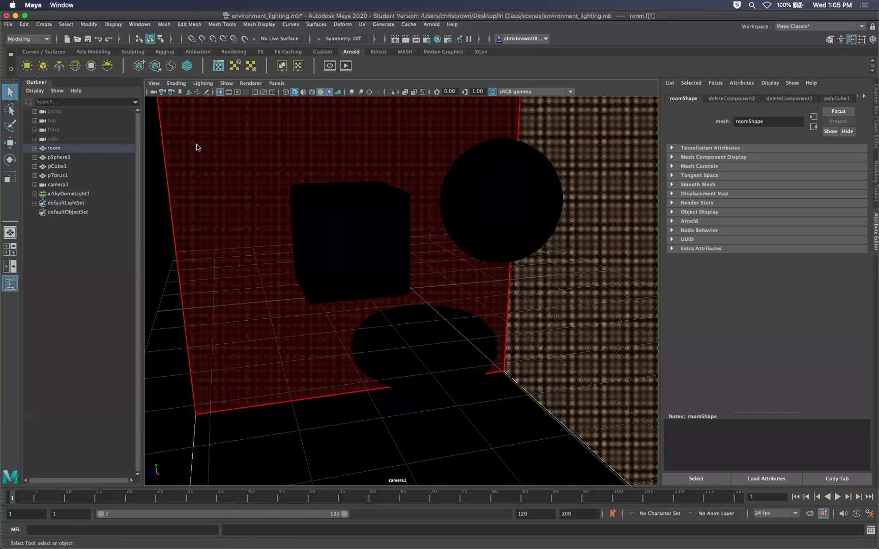
click(345, 67)
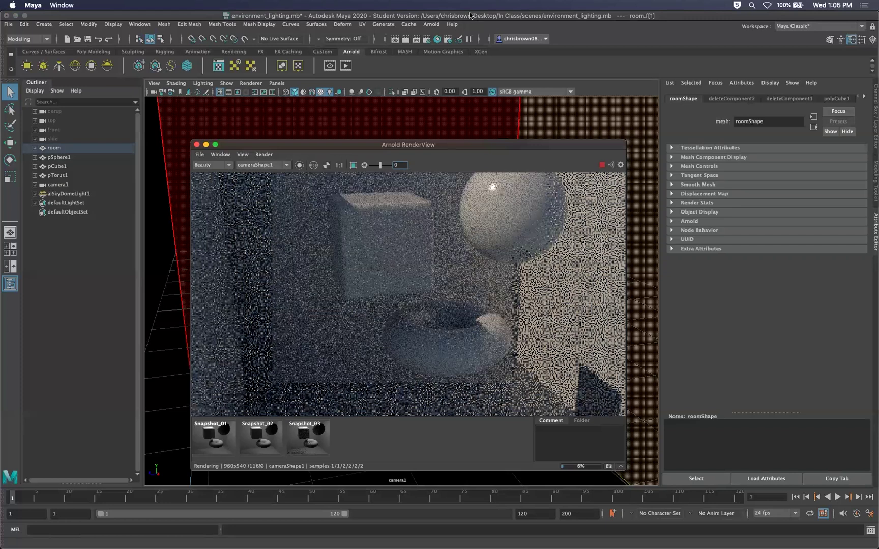
drag(554, 119, 550, 105)
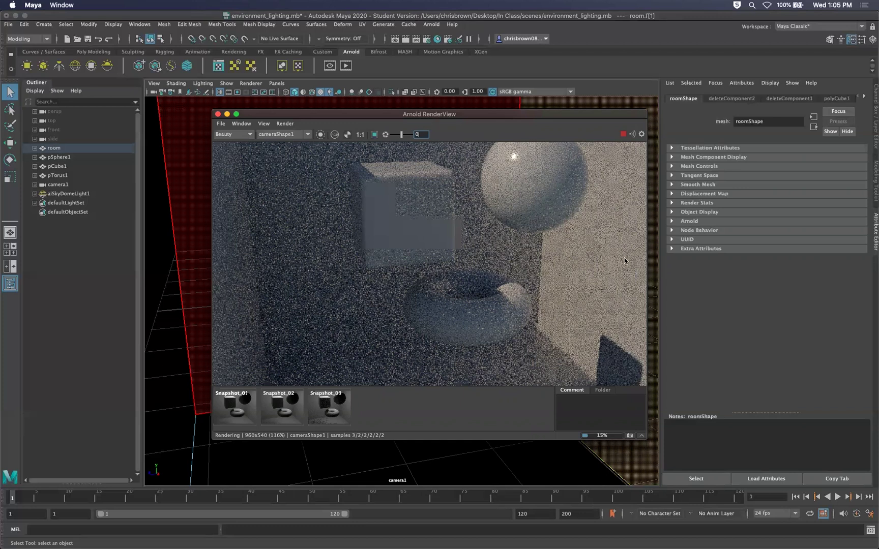
Move the render window aside and delete the left wall face of the room mesh in the camera1 view.
drag(491, 116, 795, 140)
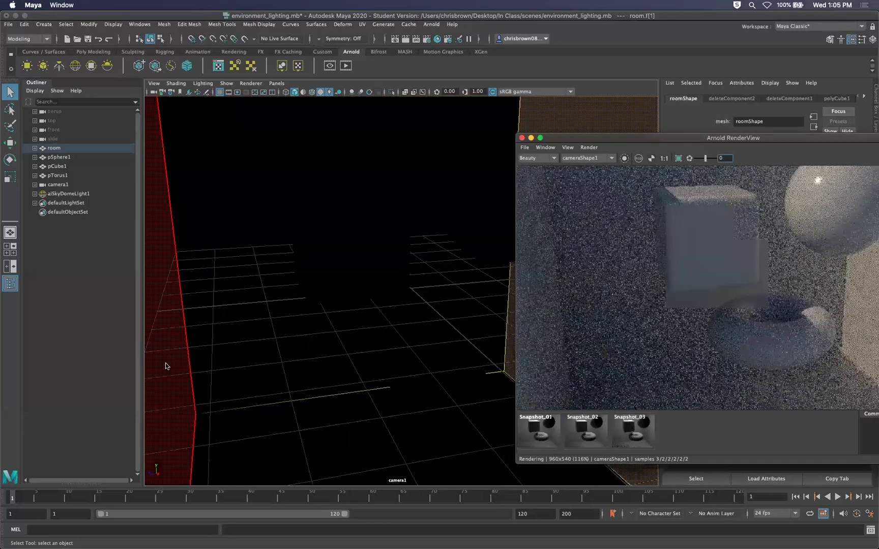
click(164, 366)
click(410, 255)
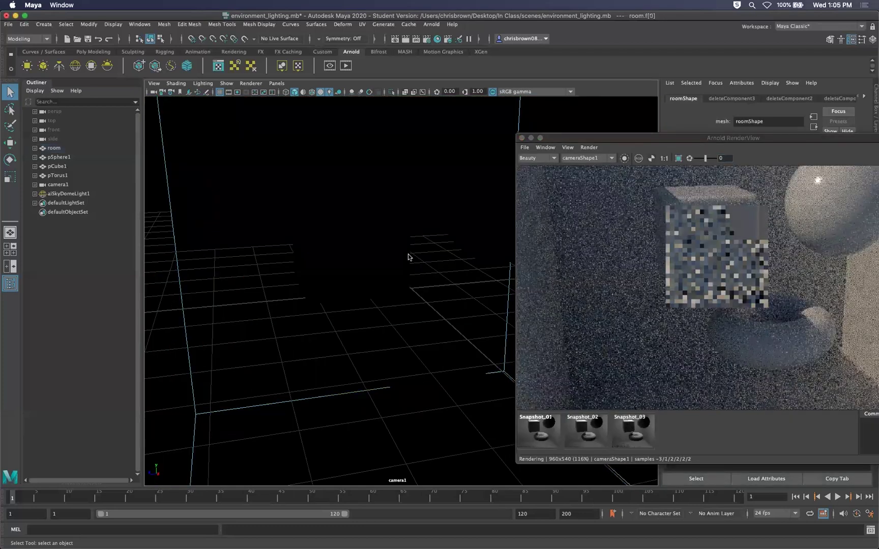
Examine the live camera1 render of the opened room from farther away and from close up.
drag(698, 145, 366, 105)
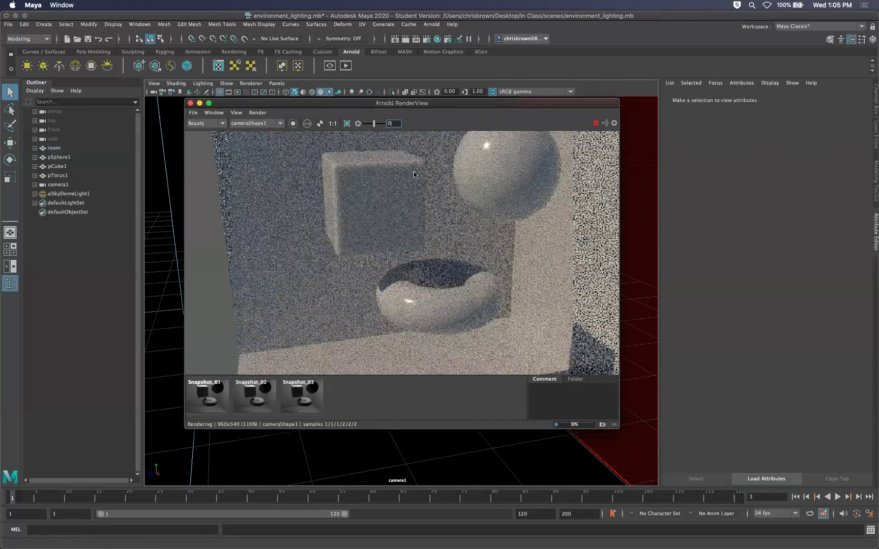
click(164, 382)
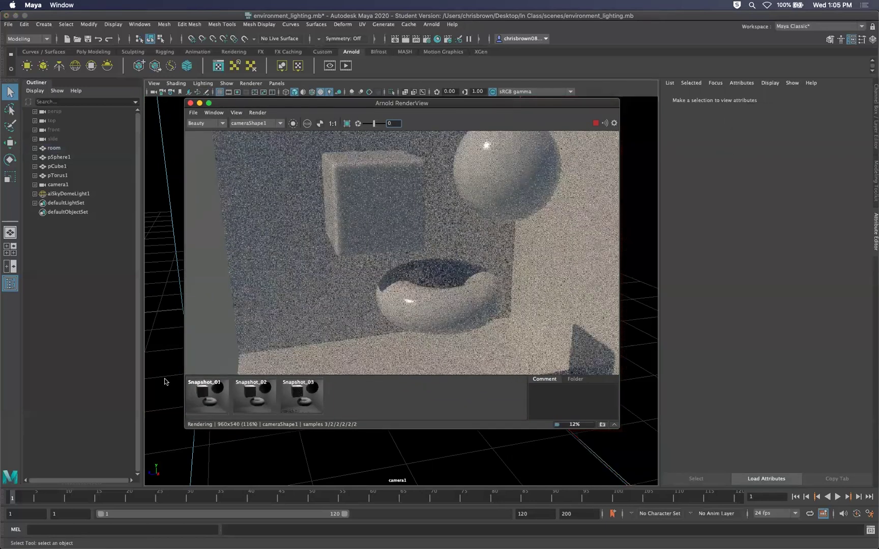
alt+right_drag(168, 383, 3, 401)
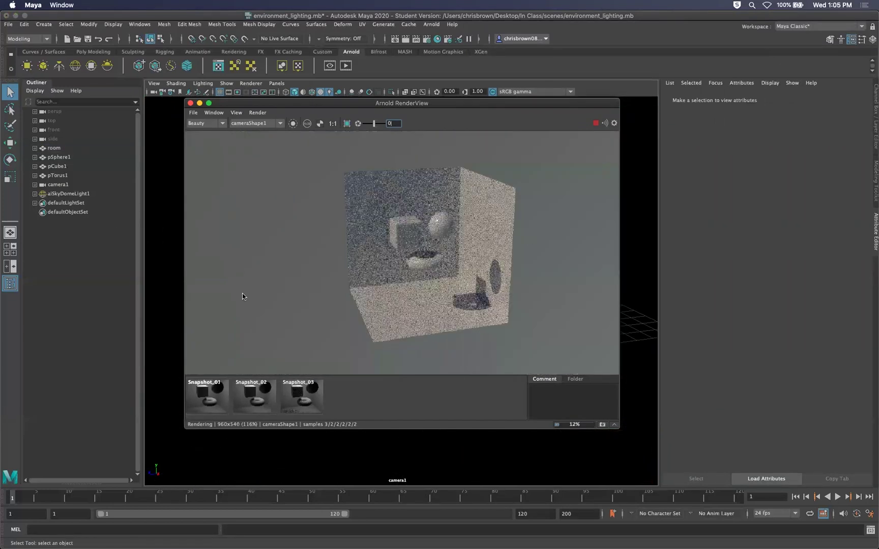
alt+right_drag(177, 311, 192, 377)
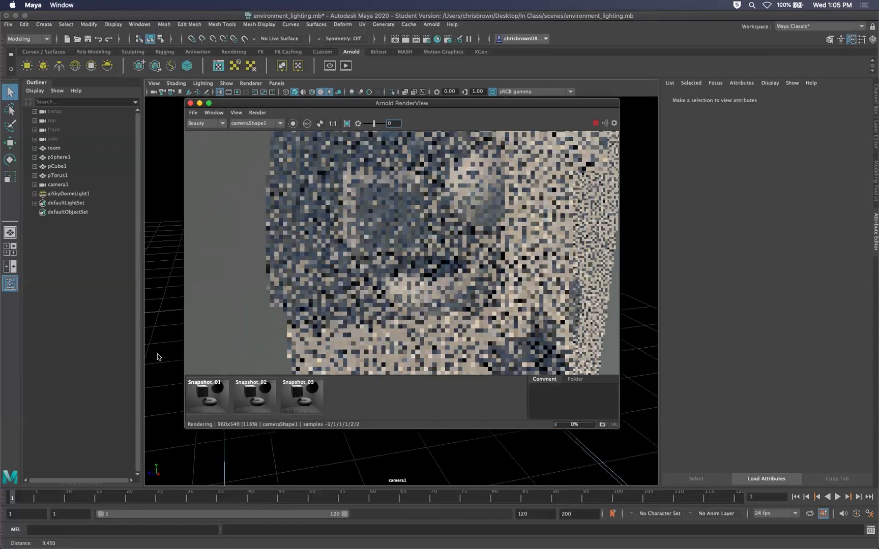
alt+drag(158, 359, 252, 350)
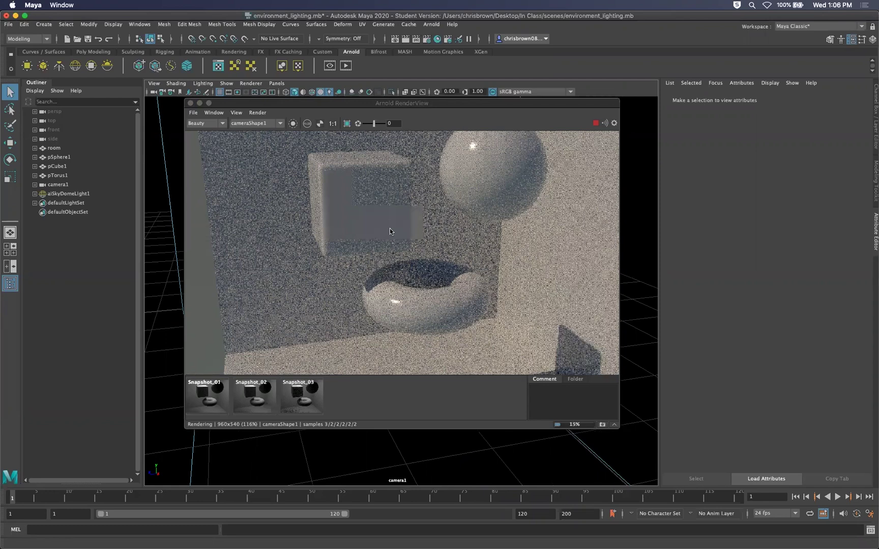
Select aiSkyDomeLight1 and expand it to show its shape node and light attributes.
click(67, 193)
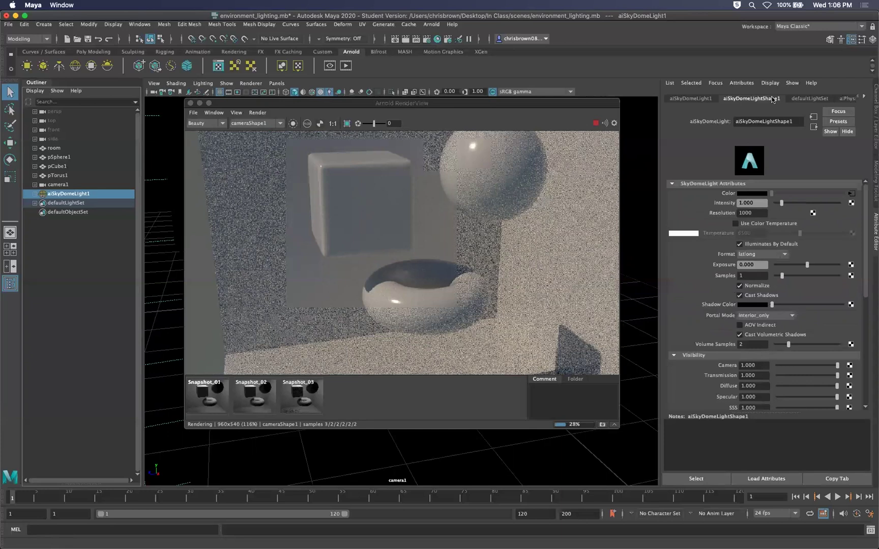
click(34, 194)
click(59, 203)
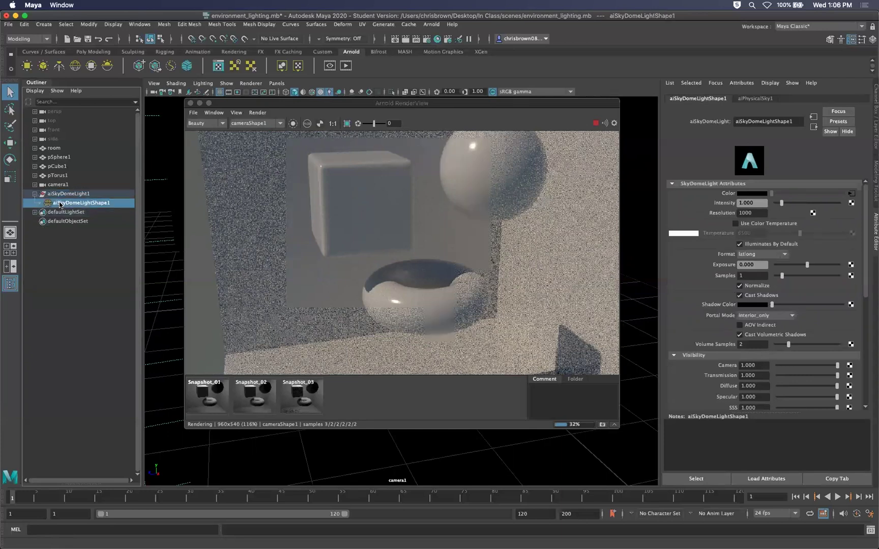
click(60, 193)
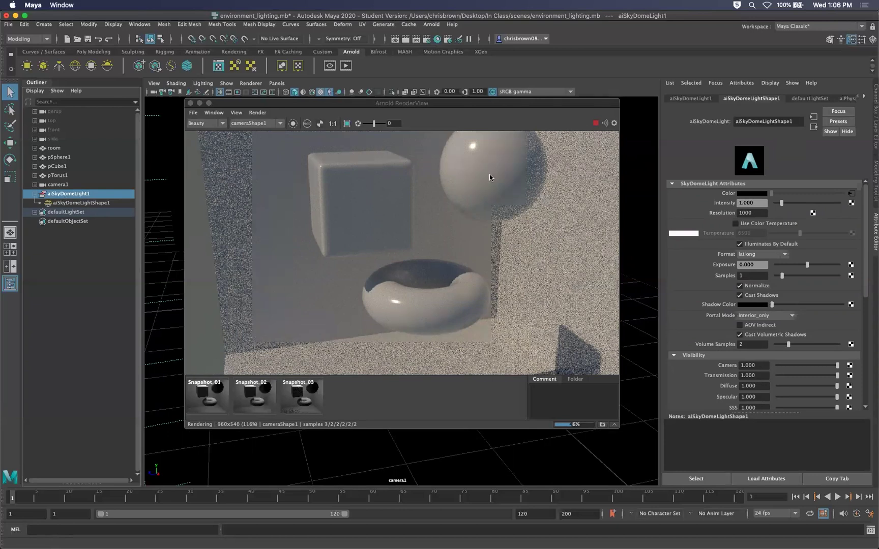
Try a higher intensity on the sky dome light, about 2.5 and then exactly 2.
drag(781, 202, 791, 204)
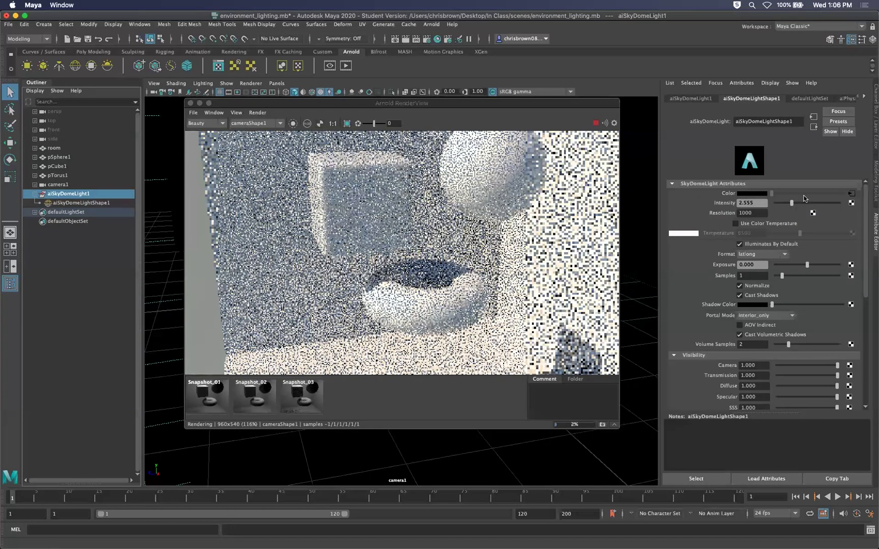
drag(792, 203, 758, 204)
click(737, 202)
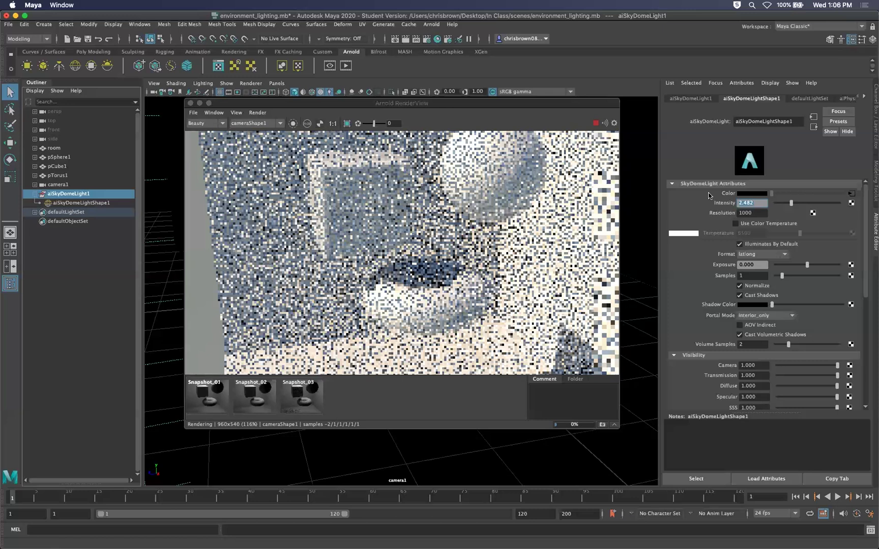
text(2)
key(Return)
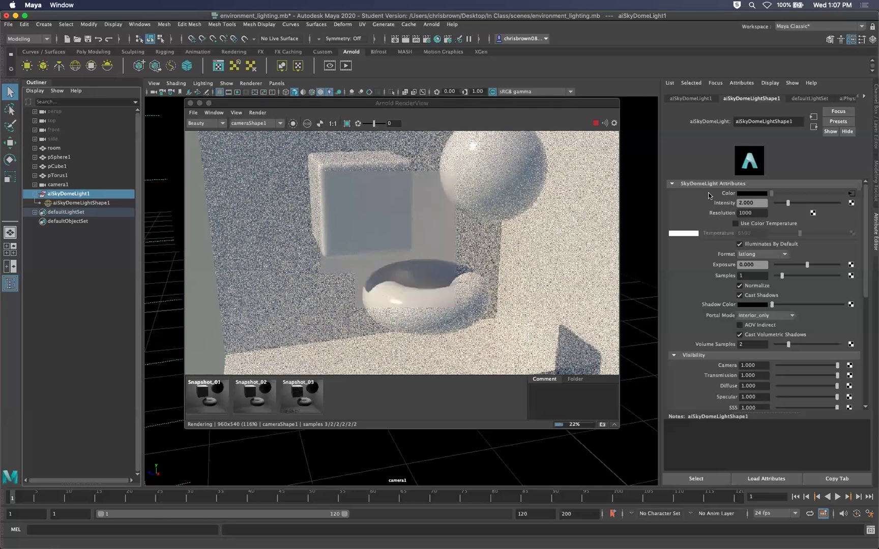
Set the sky dome light's exposure to 1.
key(Tab)
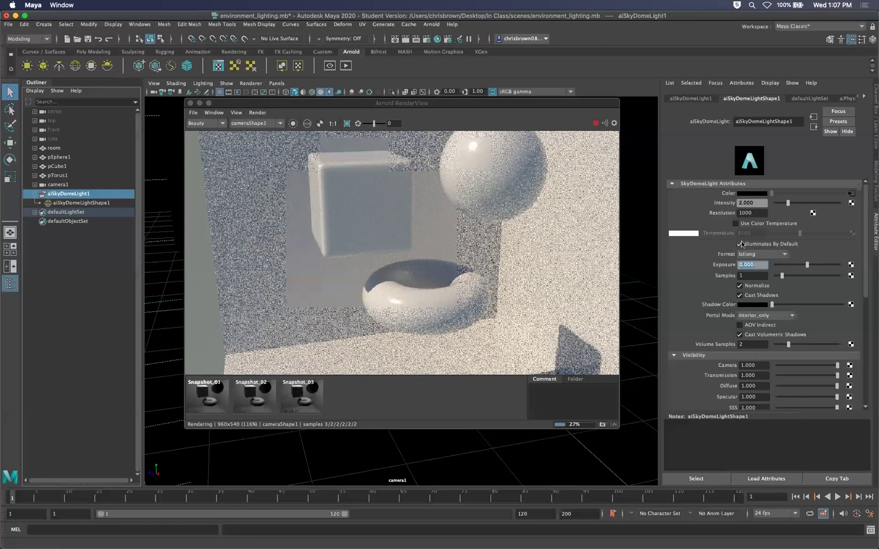
text(1)
key(Return)
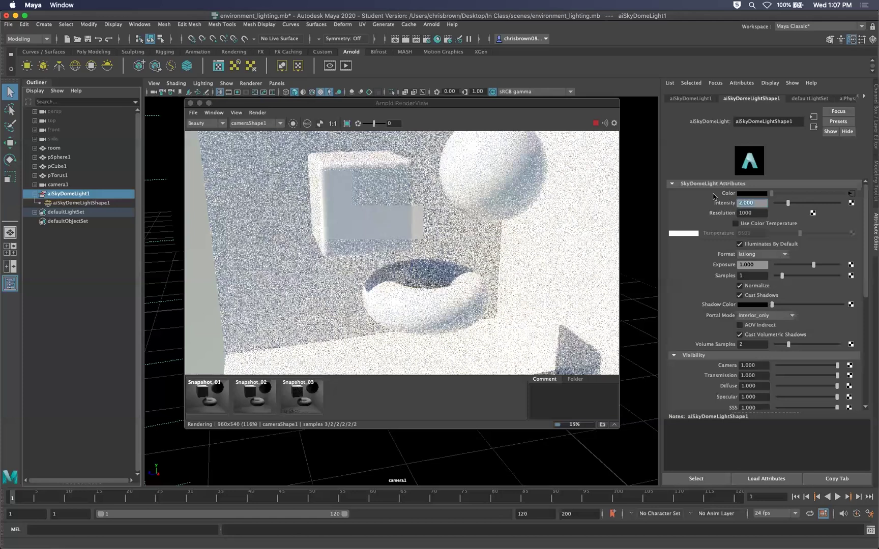
Try an intensity of 1 on the sky dome light and settle on 1.5.
text(1)
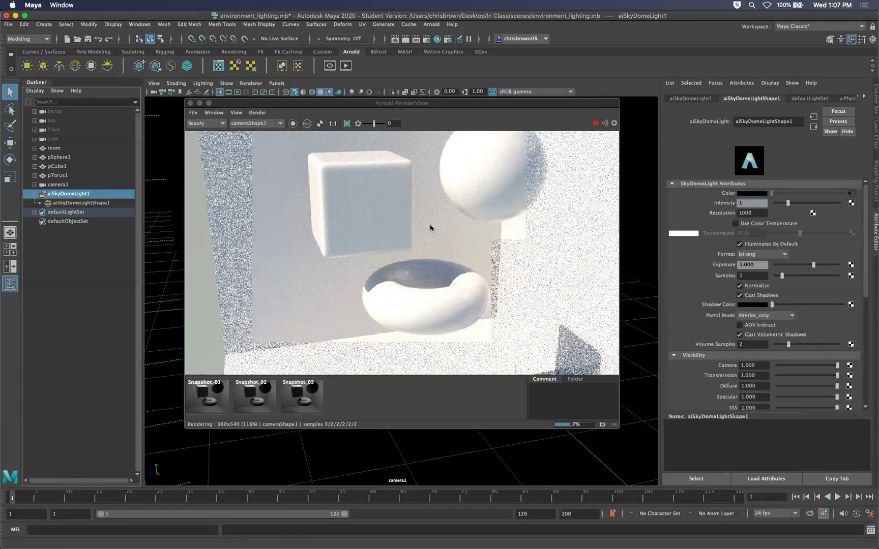
key(Return)
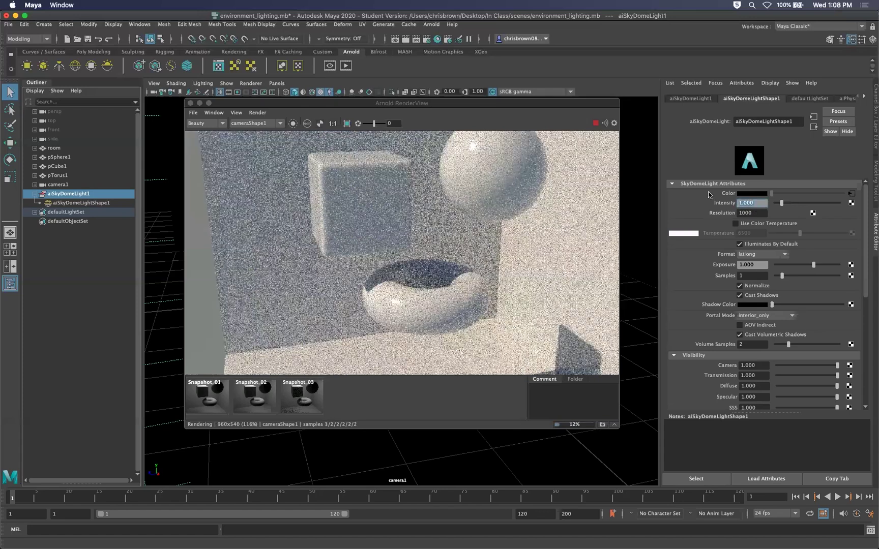
text(1.5)
key(Return)
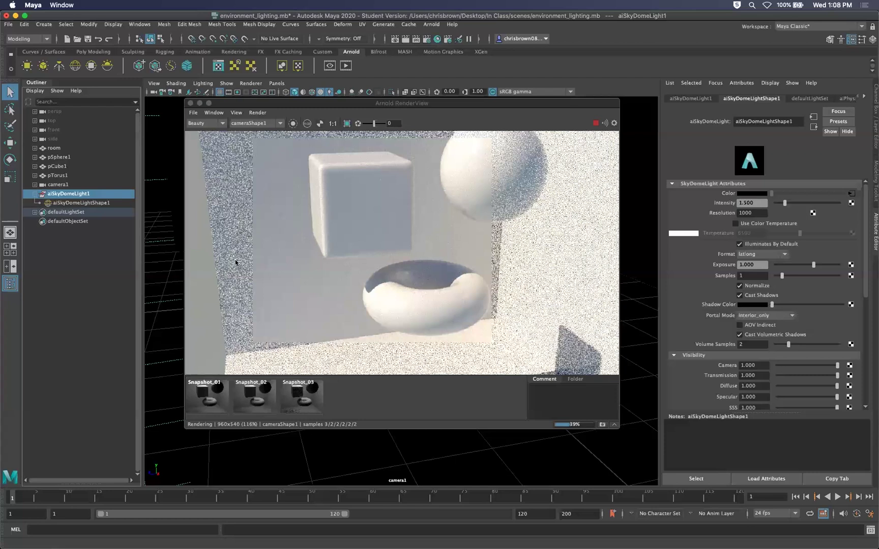
Render the camera1 view again and examine the brighter room from farther away, with the sky around it.
scroll(370, 250, down, 2)
scroll(366, 272, down, 1)
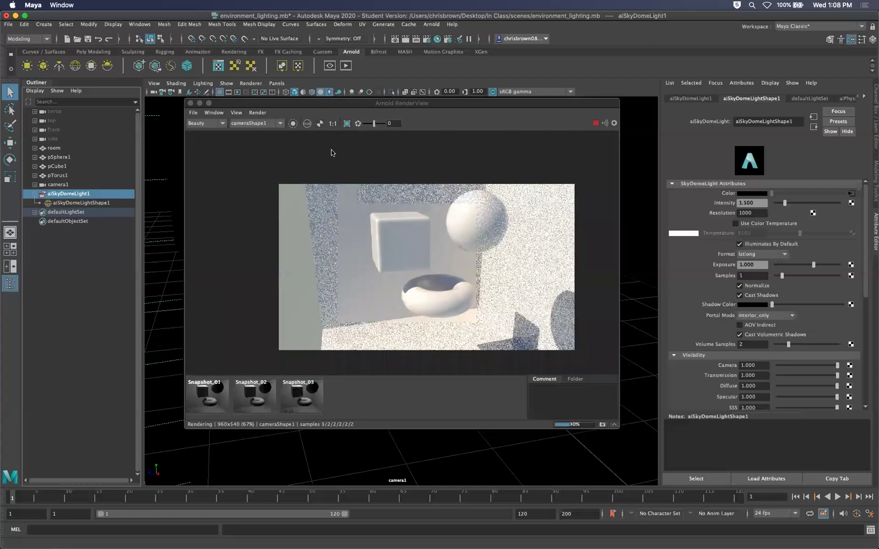
click(347, 67)
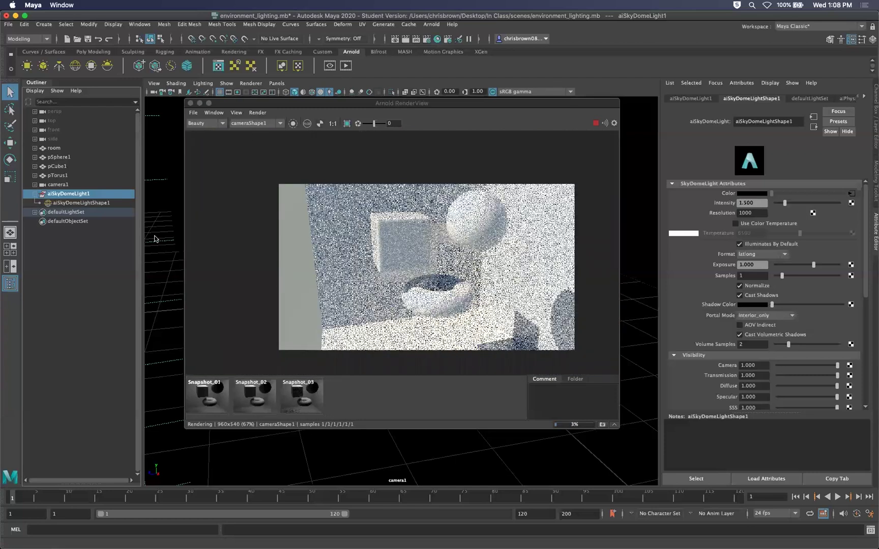
scroll(573, 307, up, 1)
scroll(574, 306, up, 1)
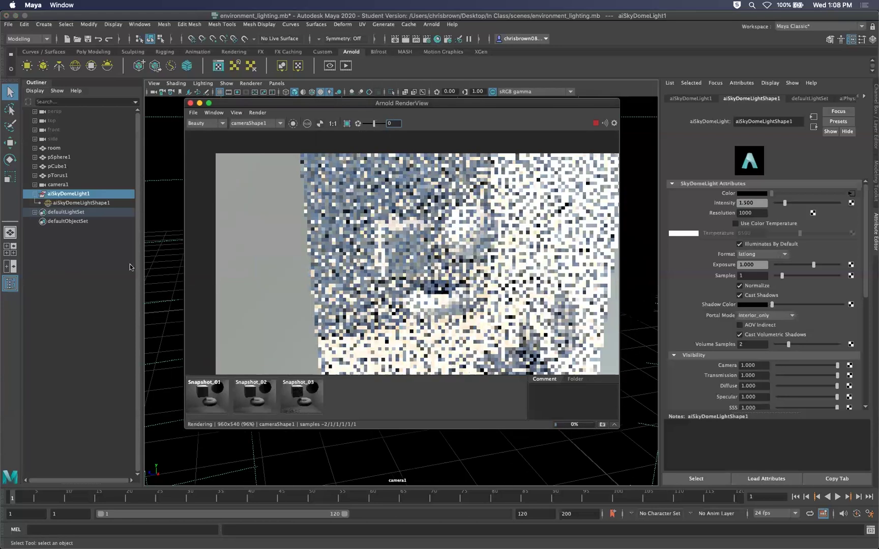
scroll(167, 257, down, 5)
alt+drag(165, 254, 178, 311)
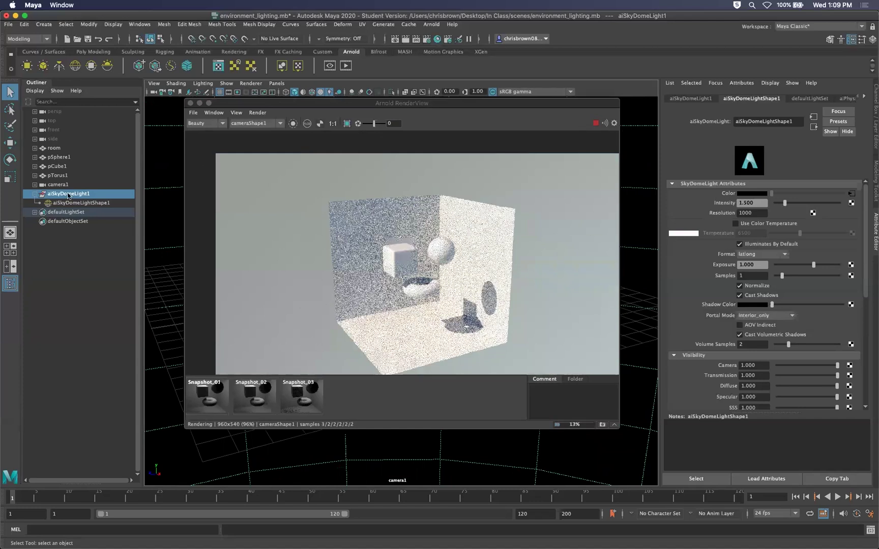
scroll(868, 250, down, 1)
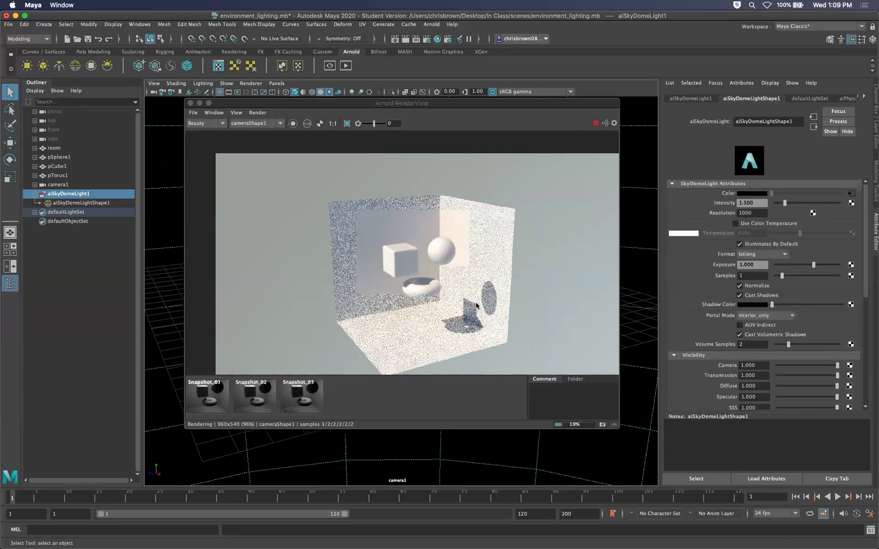
Try color temperatures of about 3679 and 9556 on the sky dome light and disable color temperature again.
click(735, 224)
drag(799, 233, 786, 232)
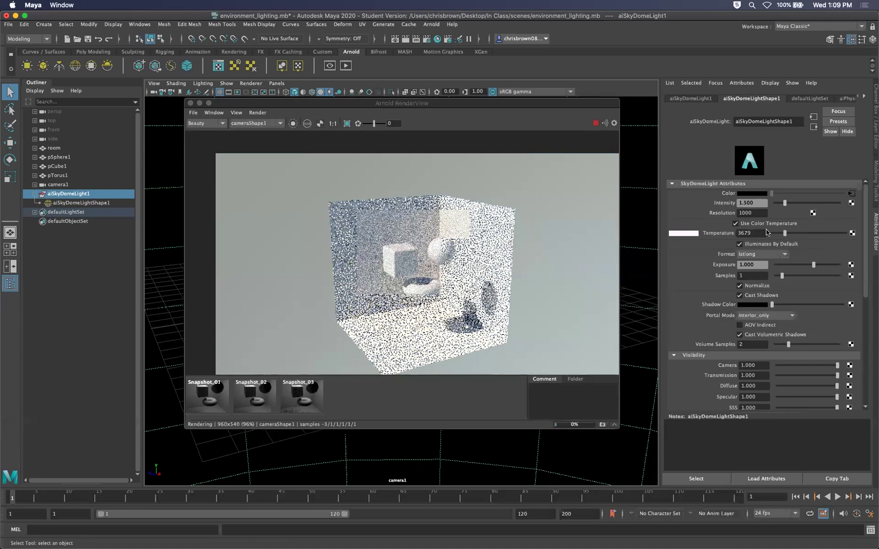
click(772, 233)
drag(815, 228, 837, 227)
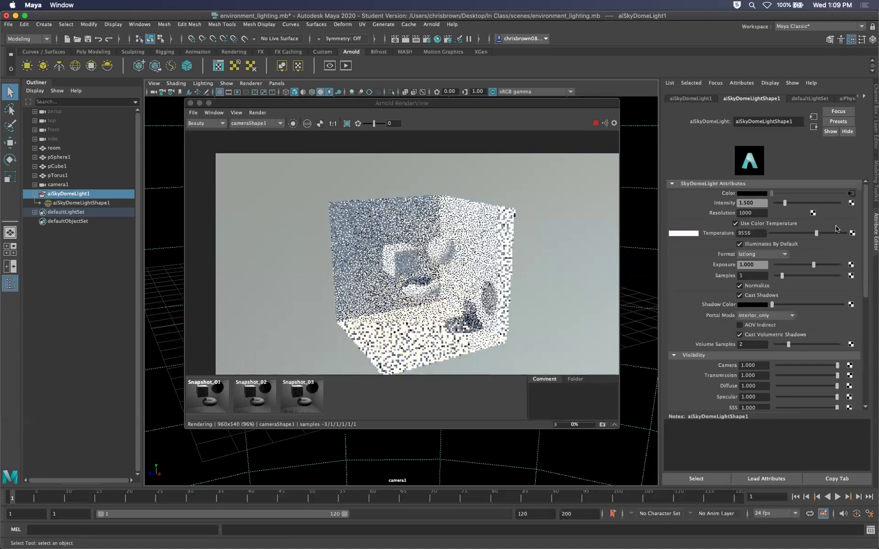
click(735, 224)
Review the sky dome light's remaining attributes, from visibility down to the light filters.
scroll(746, 222, down, 2)
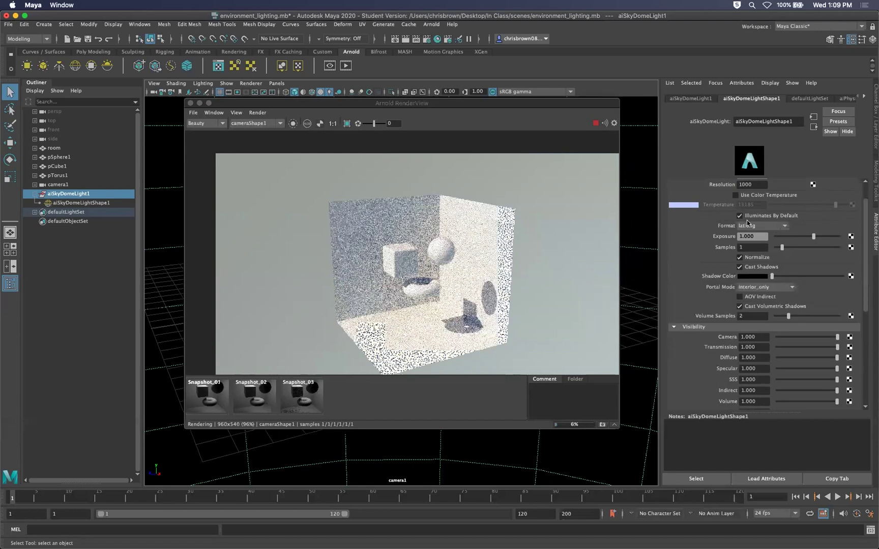
scroll(744, 236, down, 1)
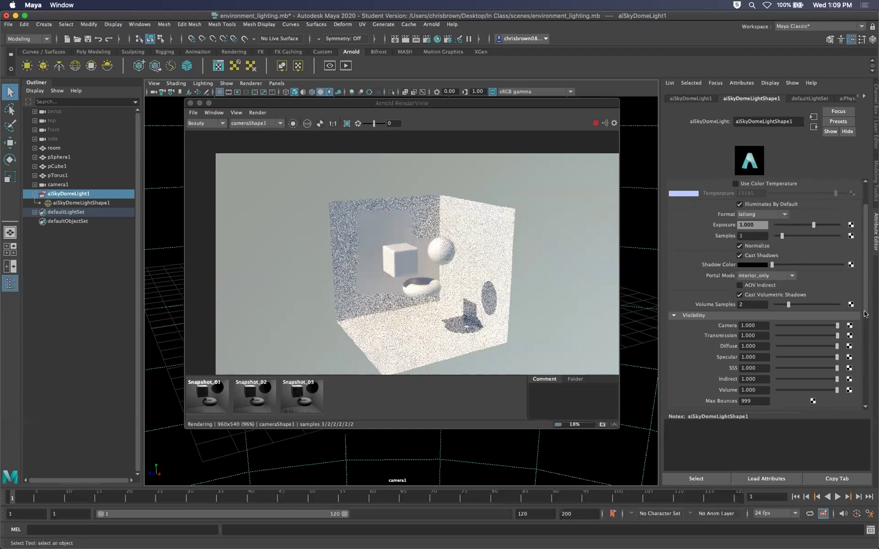
scroll(868, 329, down, 5)
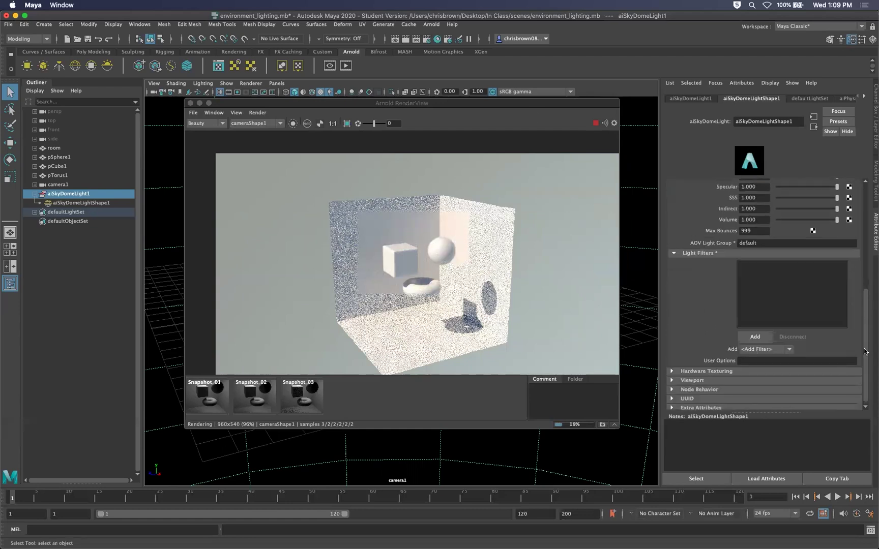
Check the connected physical sky's attributes and re-enable color temperature on the sky dome light.
scroll(865, 351, up, 5)
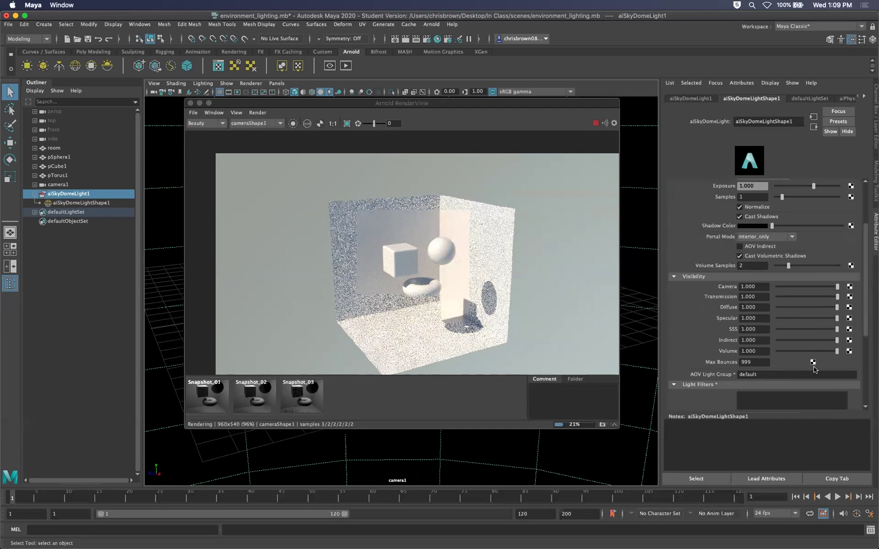
scroll(863, 342, up, 5)
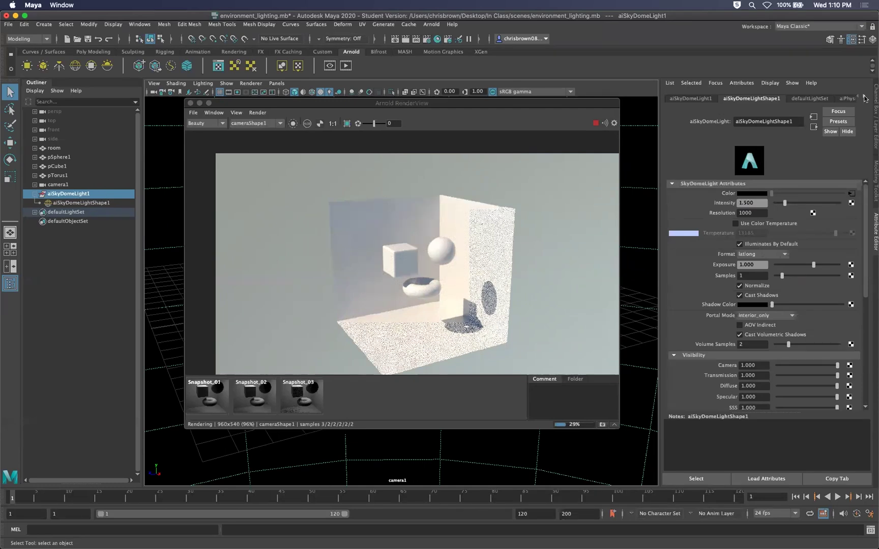
click(833, 99)
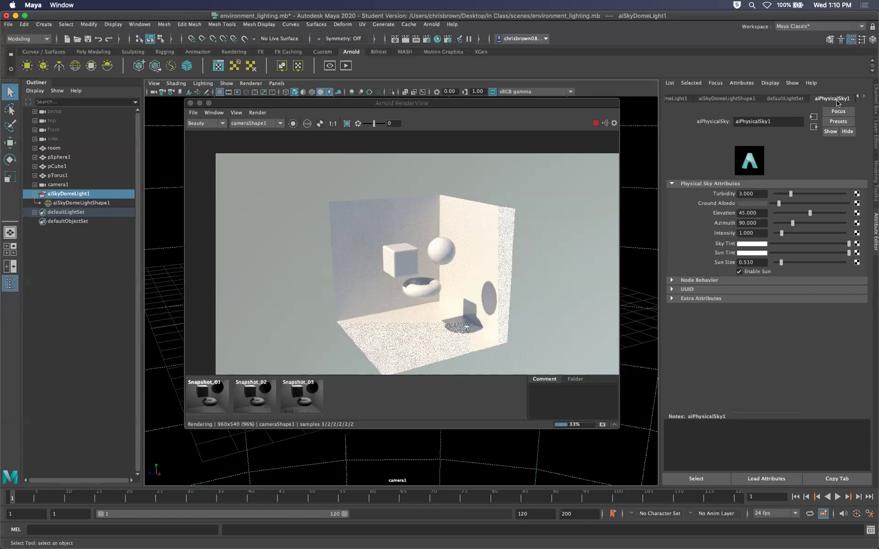
click(725, 100)
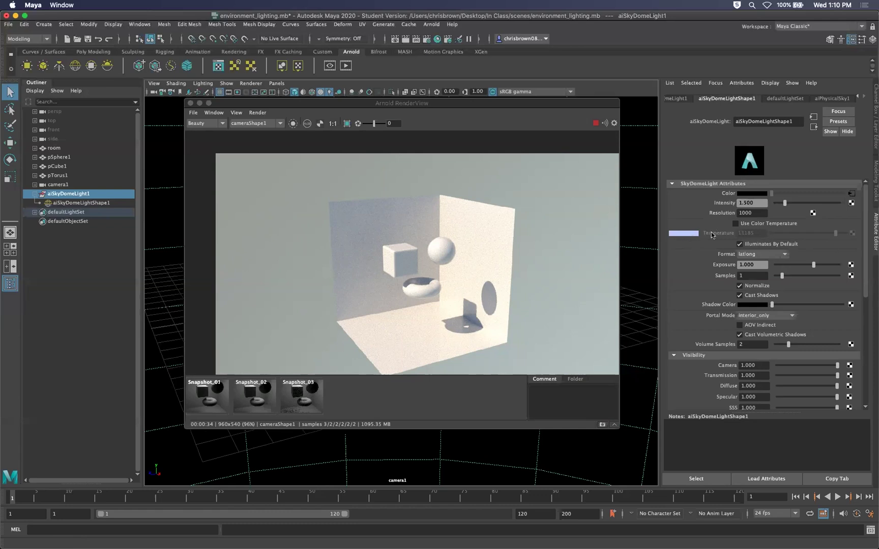
click(735, 224)
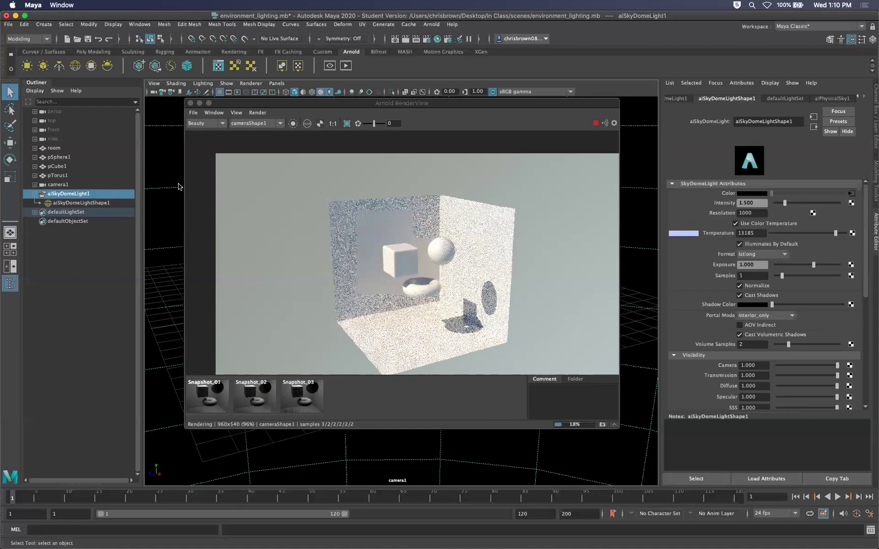
Lower the physical sky's sun elevation to about 24.161 and further to about 8.456.
click(832, 99)
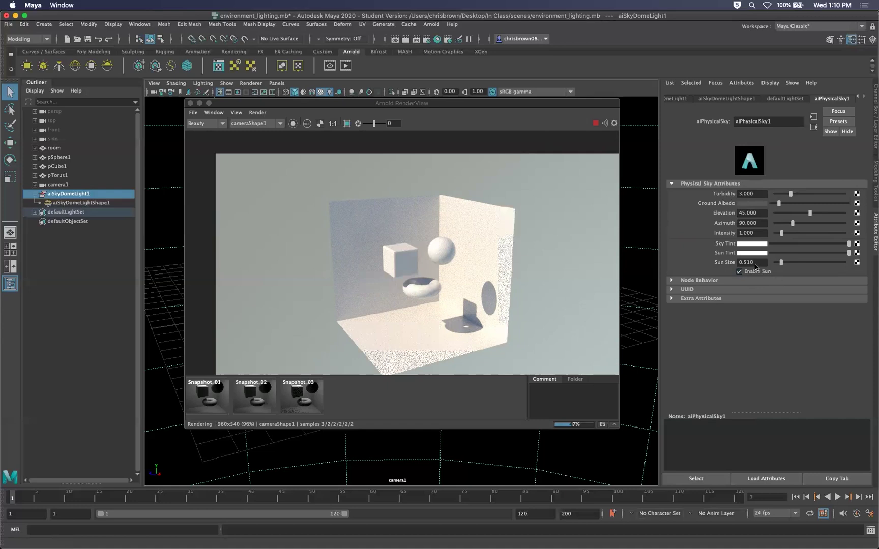
drag(810, 213, 808, 213)
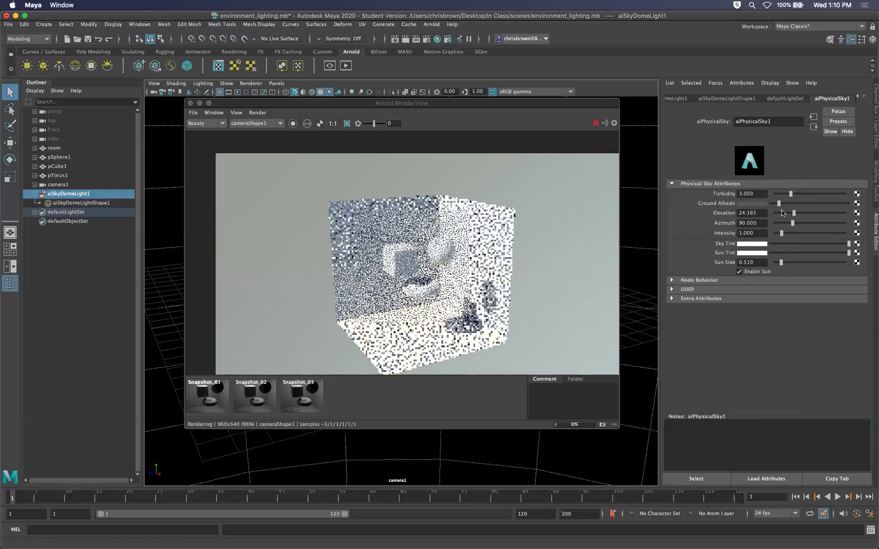
click(778, 212)
drag(778, 213, 782, 213)
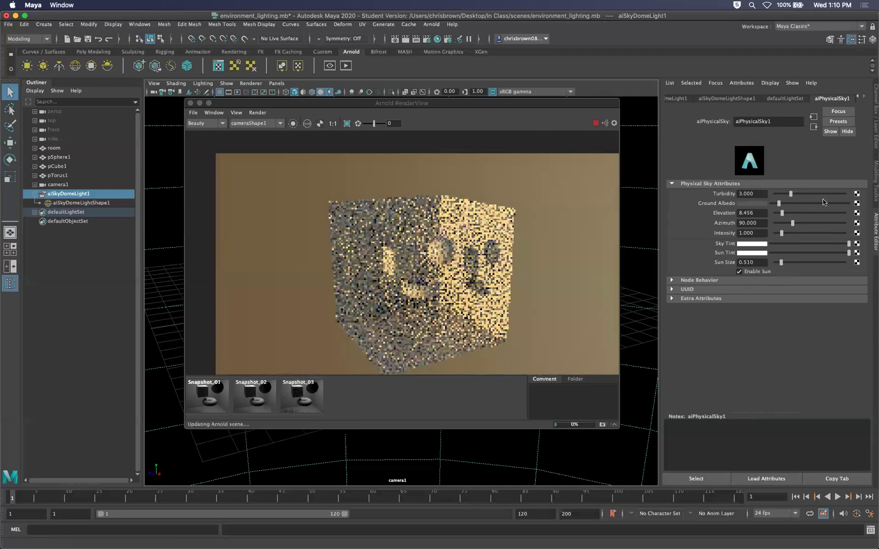
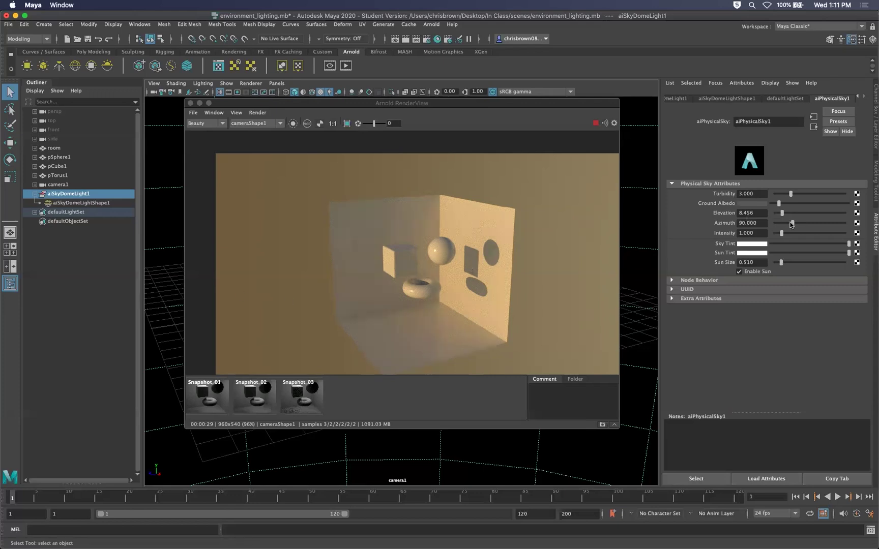
Try physical sky azimuths of about 217.45 and 0, and settle on about 26.577.
drag(793, 224, 816, 220)
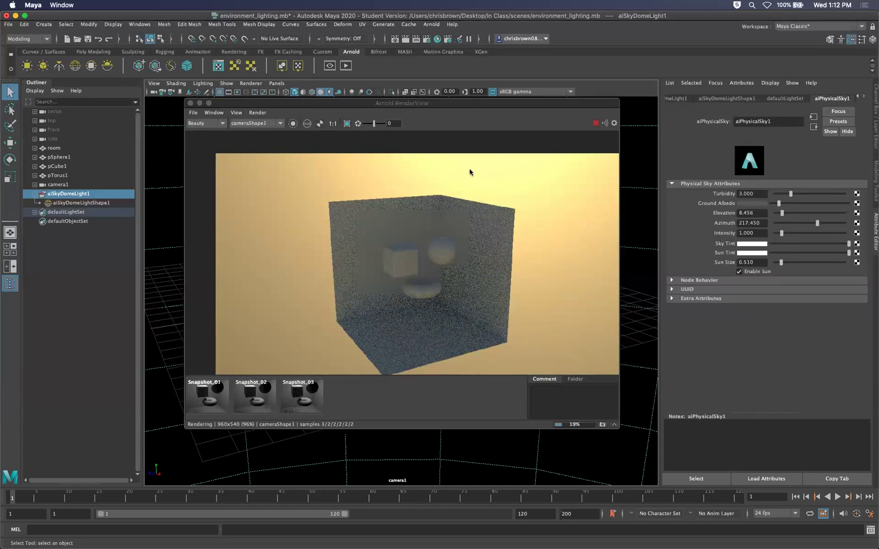
drag(816, 224, 757, 224)
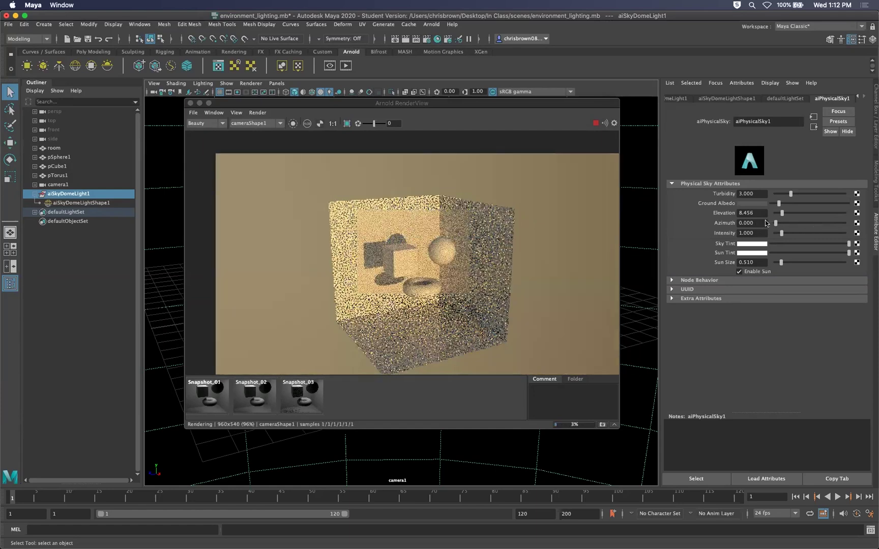
drag(775, 223, 782, 223)
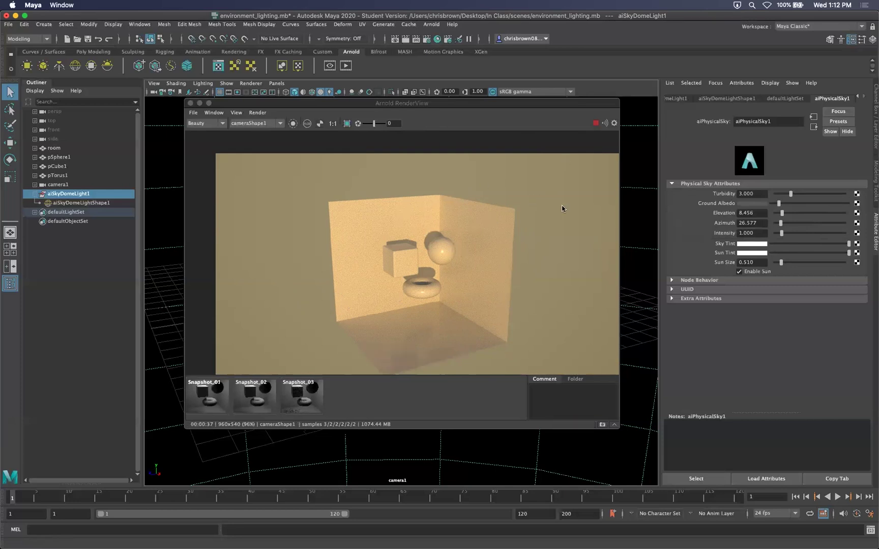
Raise the physical sky's elevation to about 77.315 and examine the rendered room up close, from farther away and against the horizon.
drag(781, 212, 832, 209)
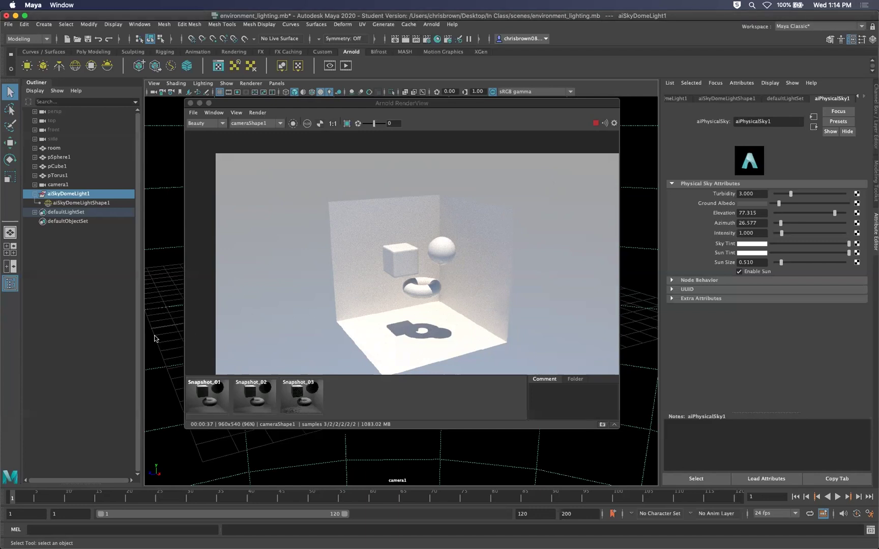
alt+right_drag(157, 337, 245, 344)
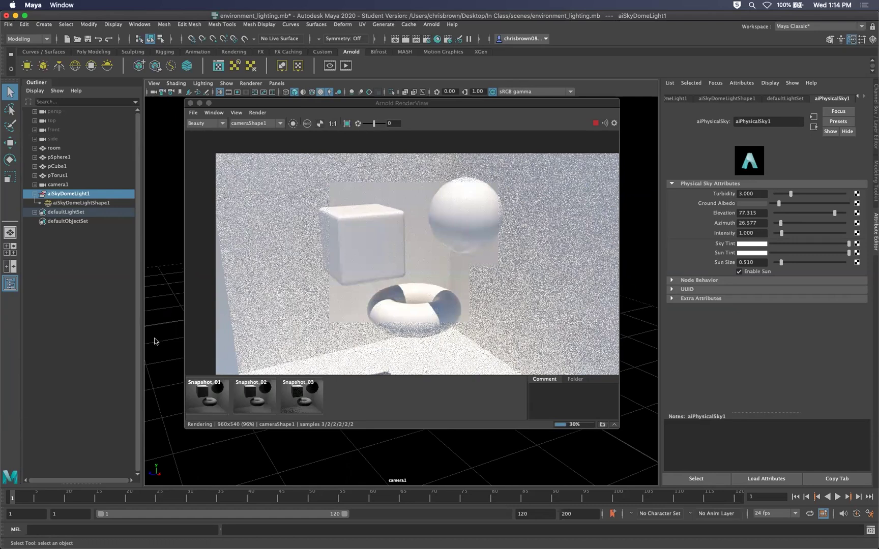
alt+right_drag(144, 325, 18, 339)
alt+right_drag(183, 305, 5, 305)
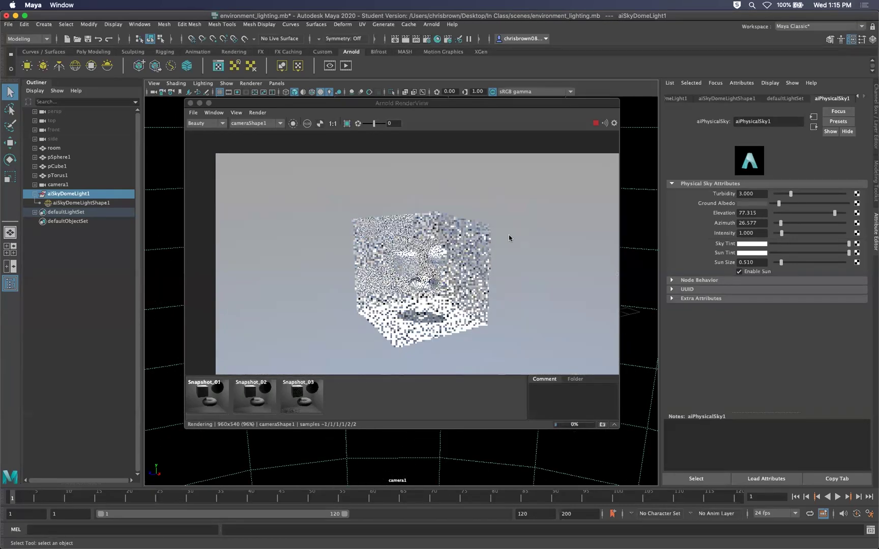
alt+drag(165, 416, 197, 344)
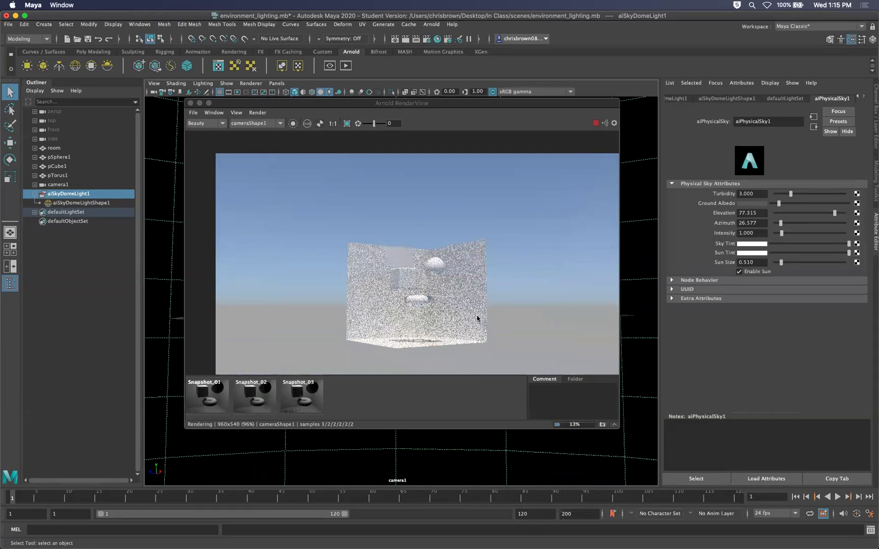
Try a magenta ground albedo on the physical sky, examine its tint on the room and objects up close, and undo the color change.
click(752, 203)
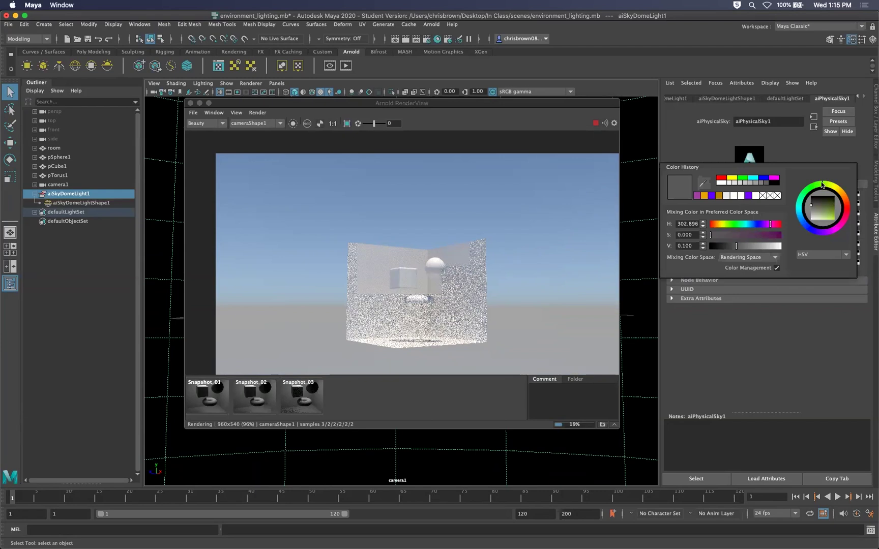
click(832, 219)
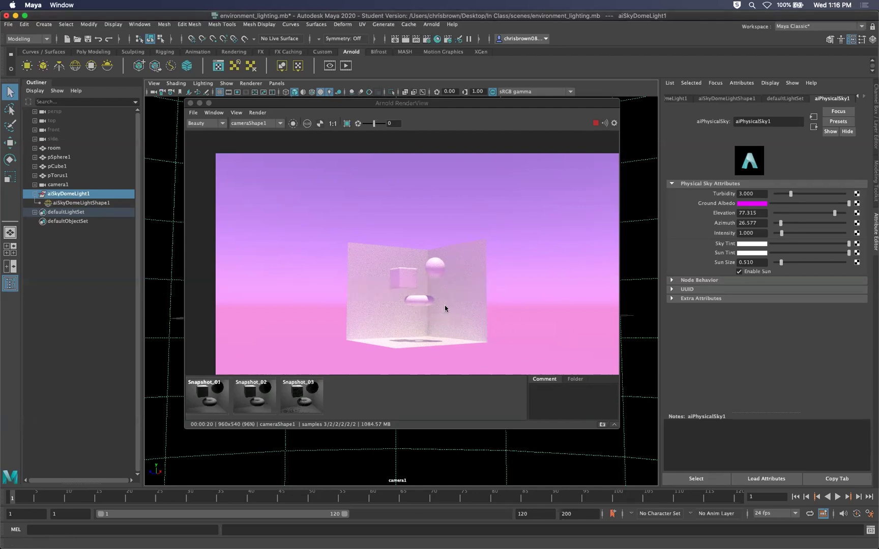
key(alt)
drag(316, 110, 319, 139)
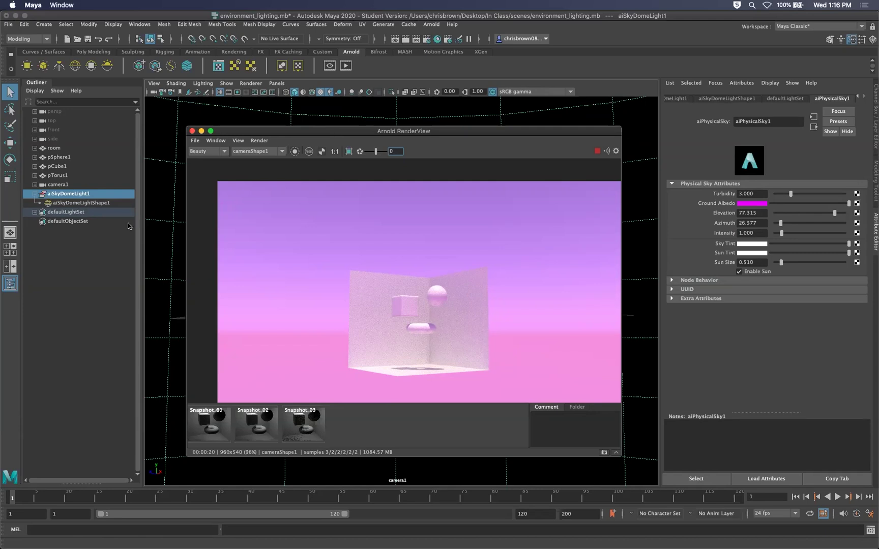
click(173, 283)
scroll(171, 270, up, 5)
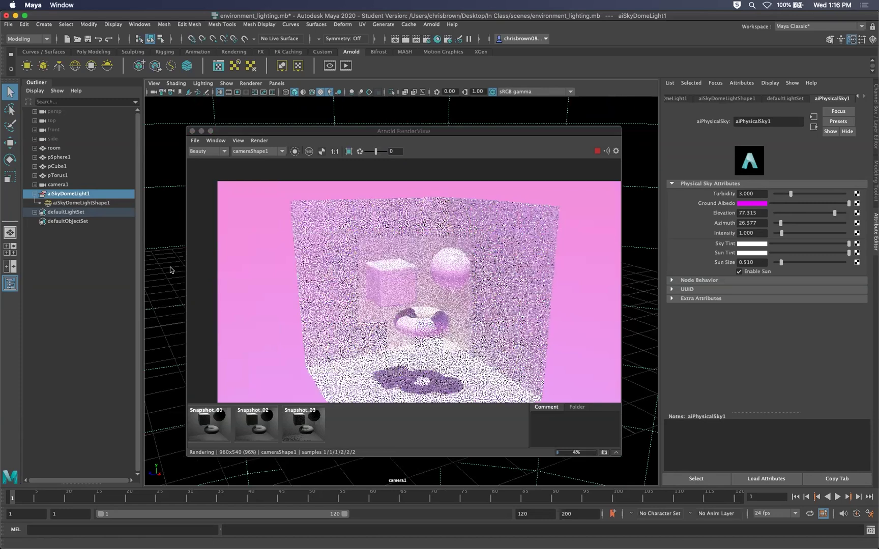
scroll(170, 268, down, 3)
scroll(170, 270, up, 2)
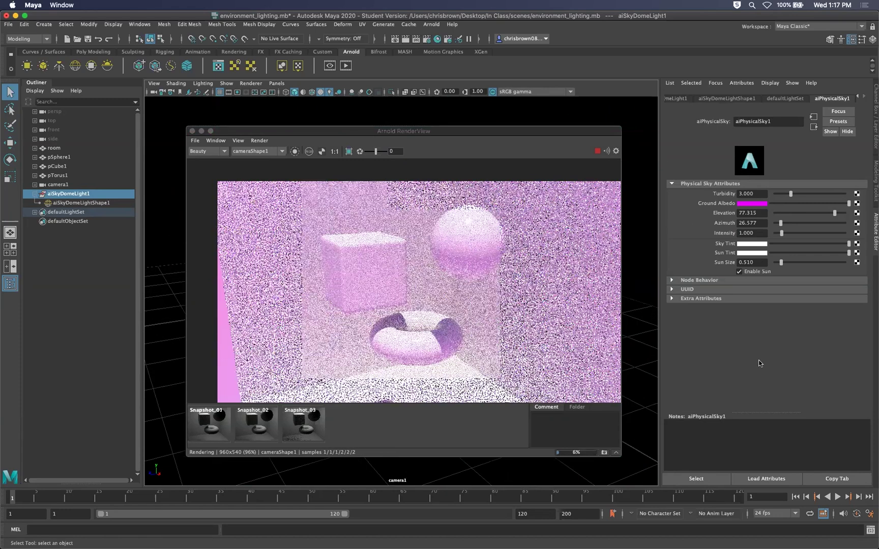
key(ctrl+z)
key(ctrl+z)
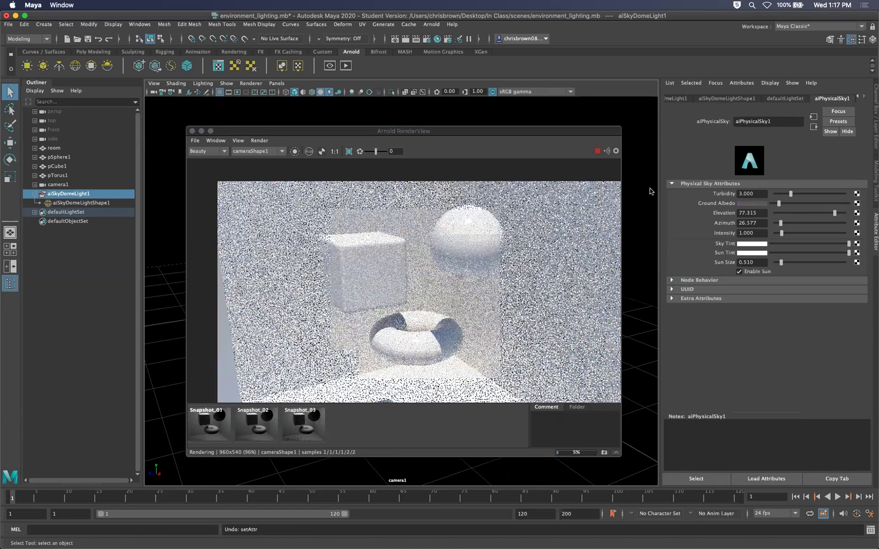
Set the physical sky's elevation to about 36.242 and azimuth to about 125.638, and clear the render view away from the viewport.
mouse_move(833, 213)
mouse_down()
mouse_move(805, 215)
mouse_move(808, 206)
mouse_move(781, 223)
mouse_move(794, 213)
mouse_move(803, 213)
mouse_move(787, 223)
mouse_move(801, 222)
mouse_up()
click(796, 214)
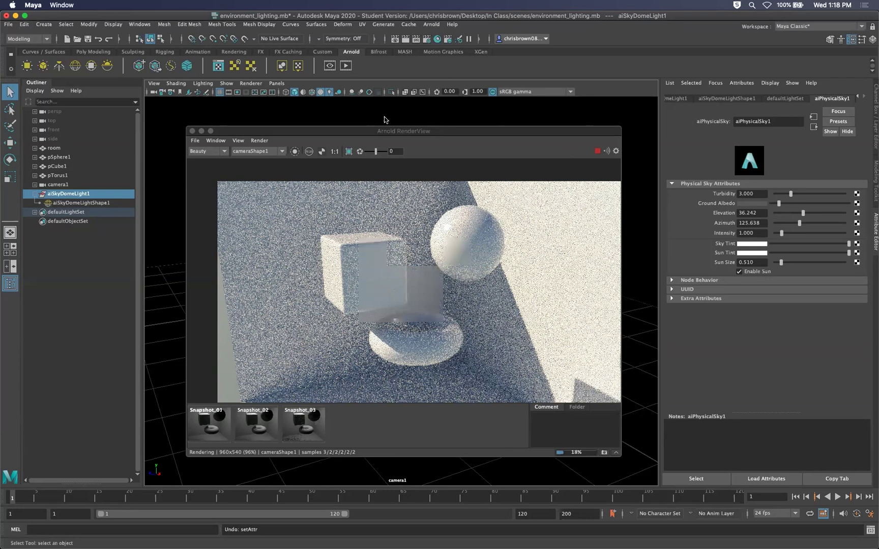
mouse_move(364, 130)
mouse_down()
mouse_move(382, 127)
mouse_move(350, 133)
mouse_up()
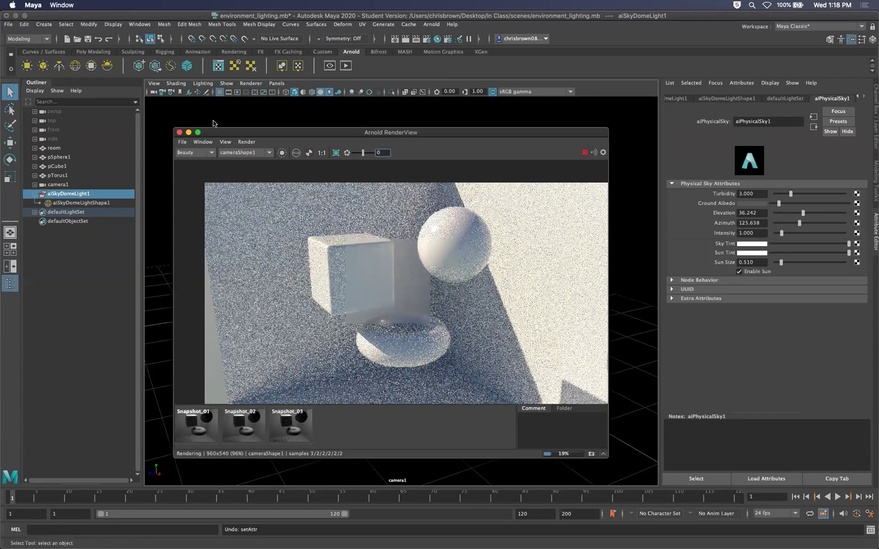
drag(212, 131, 237, 128)
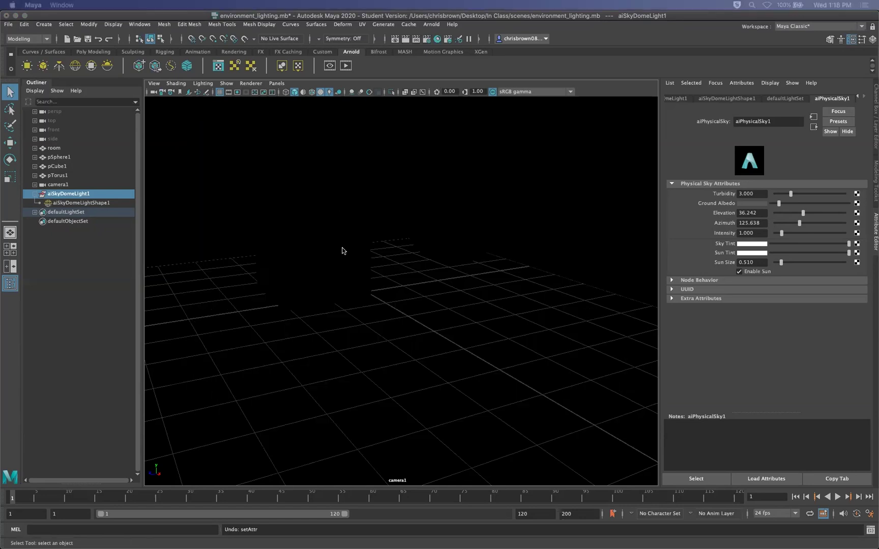
Compare the all-lights and textured viewport displays with the cube selected, and keep the textured shaded display.
click(344, 249)
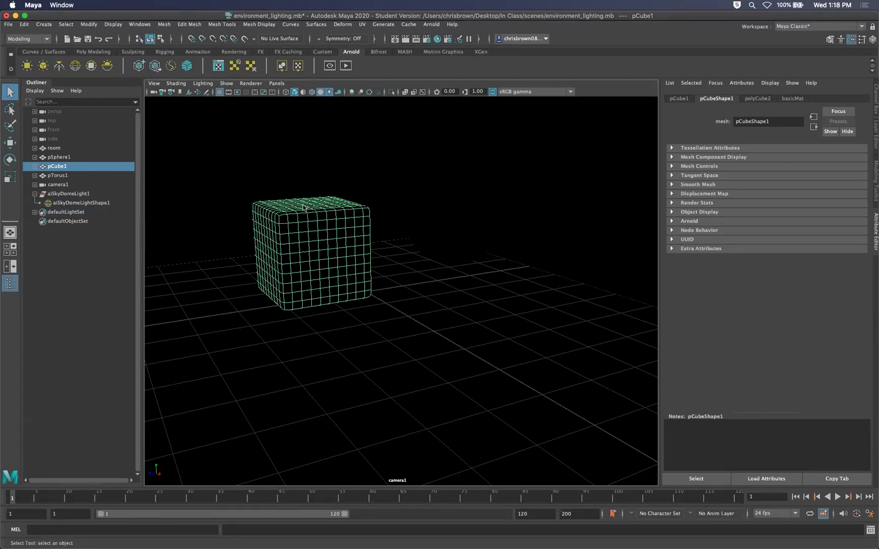
key(6)
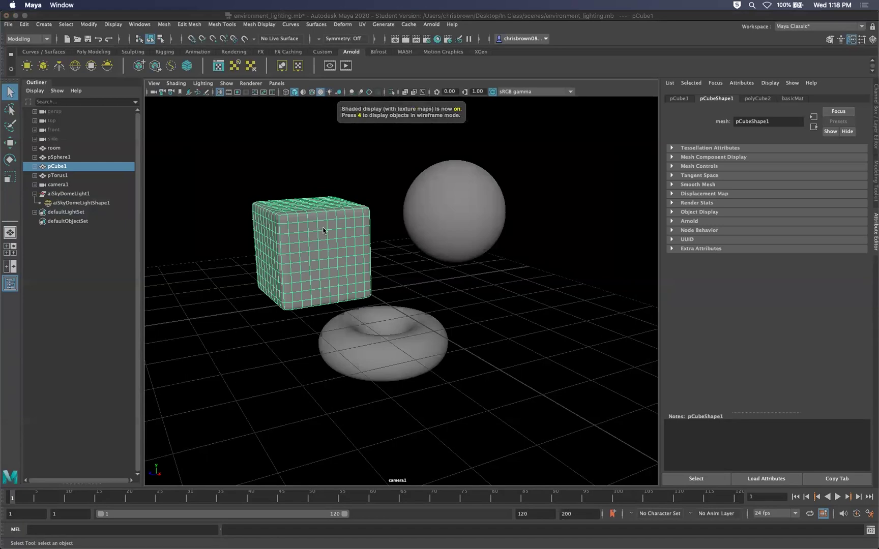
click(366, 222)
key(4)
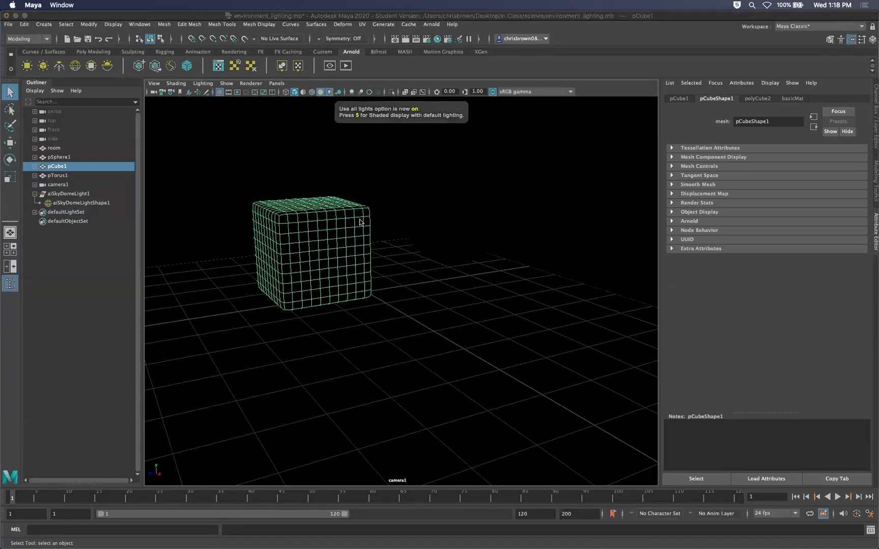
key(6)
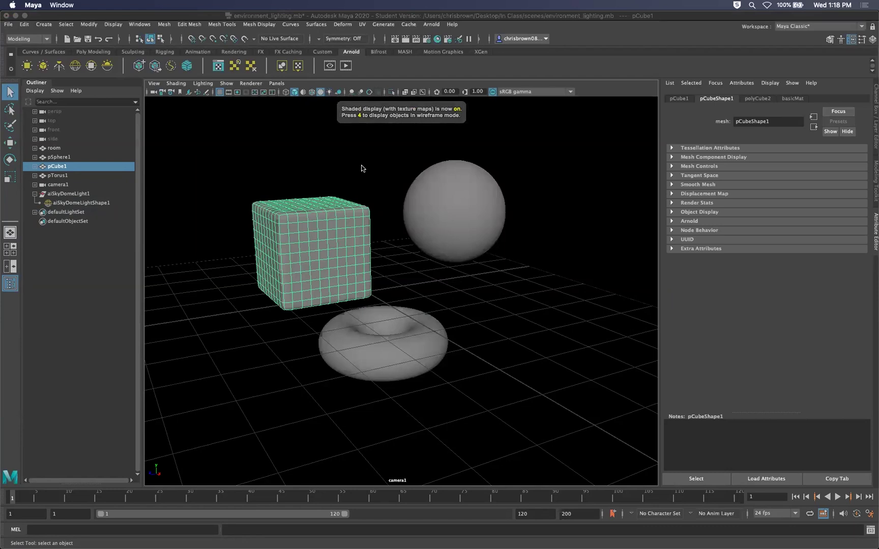
key(7)
key(6)
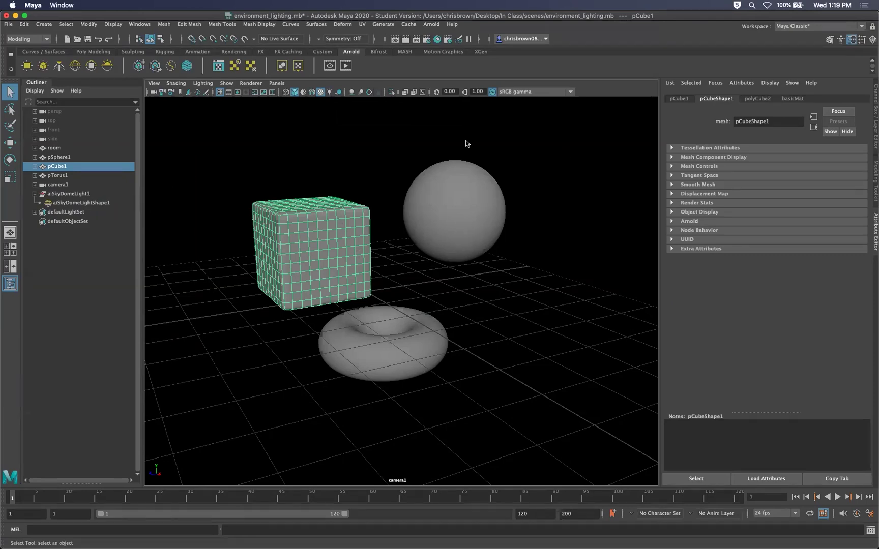
Assign a new Arnold aiStandardSurface material to the cube.
click(612, 197)
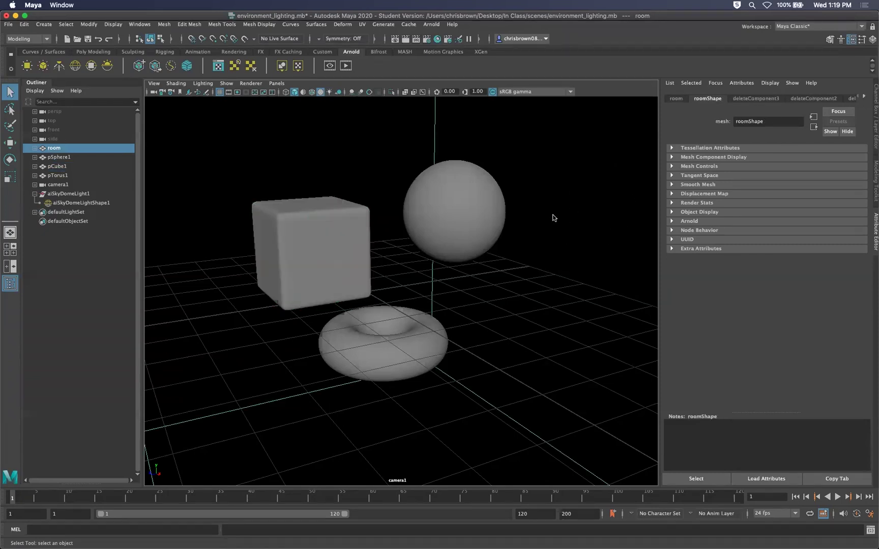
click(341, 262)
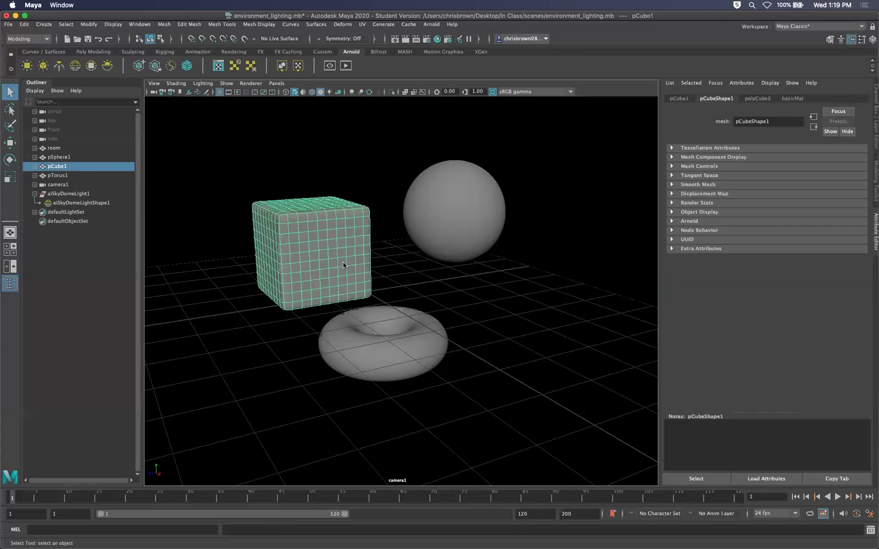
right_click(341, 258)
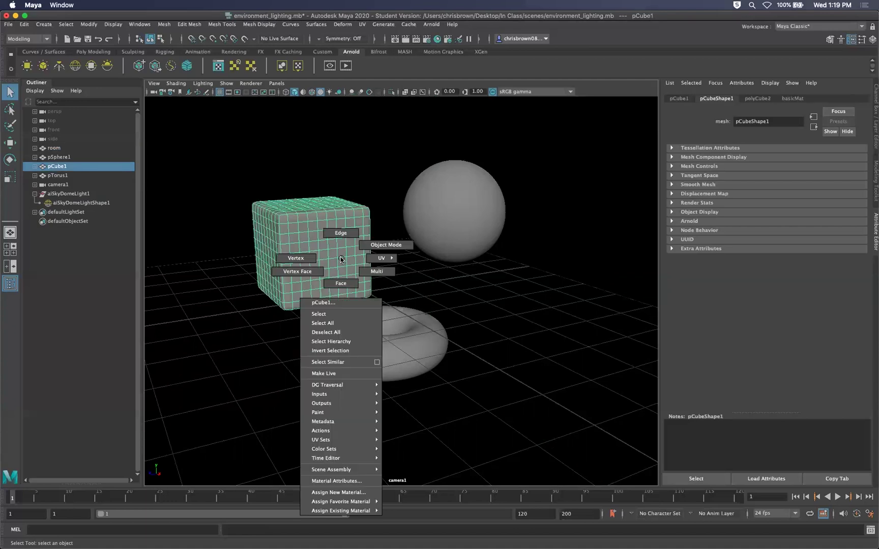
click(335, 492)
click(207, 183)
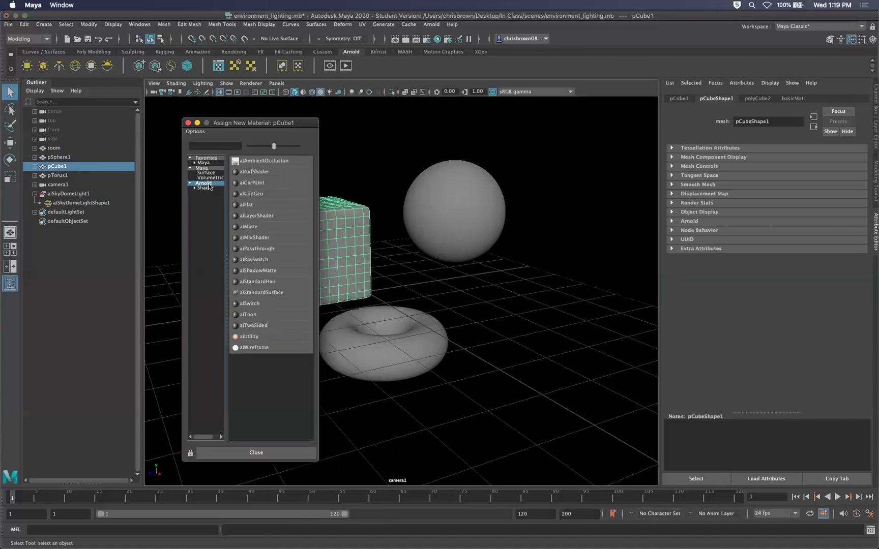
click(274, 294)
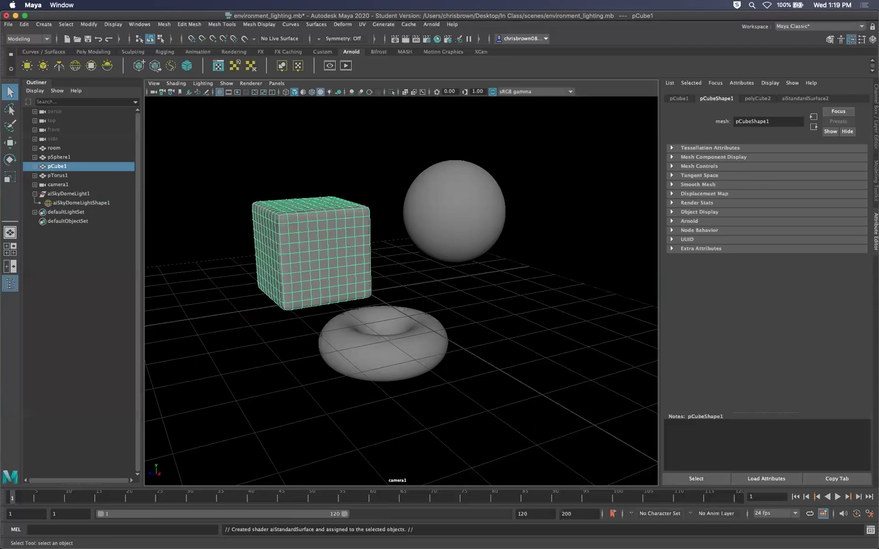
Rename the cube's new material as cubeMat and check the room and cube selections in the viewport.
double_click(784, 122)
text(cubeMat)
key(Return)
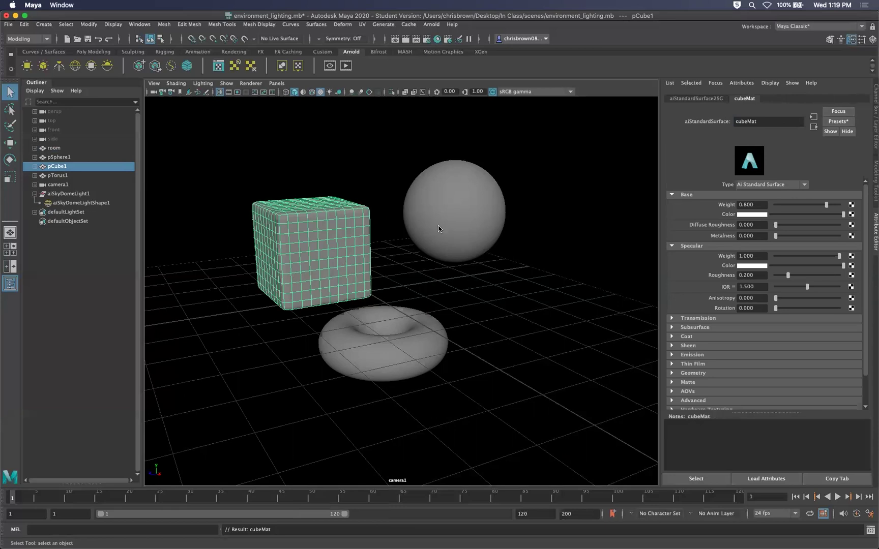
click(603, 272)
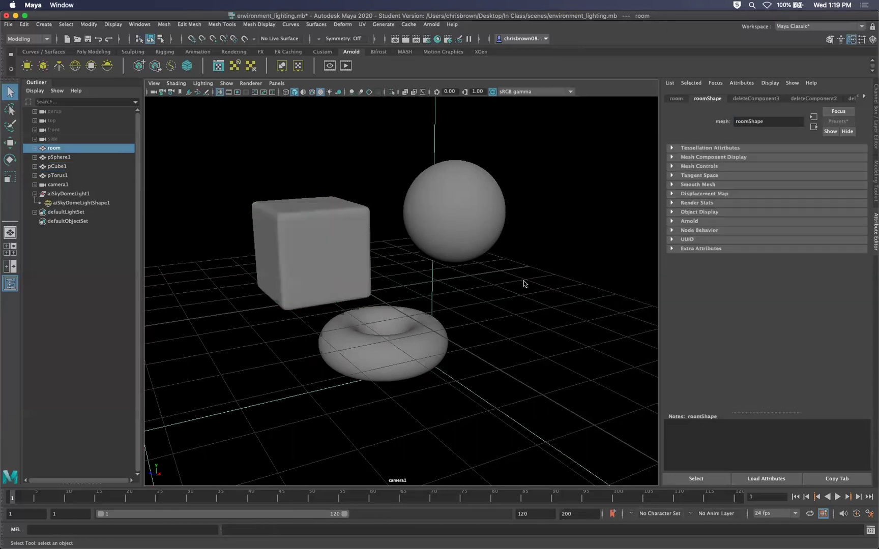
click(352, 263)
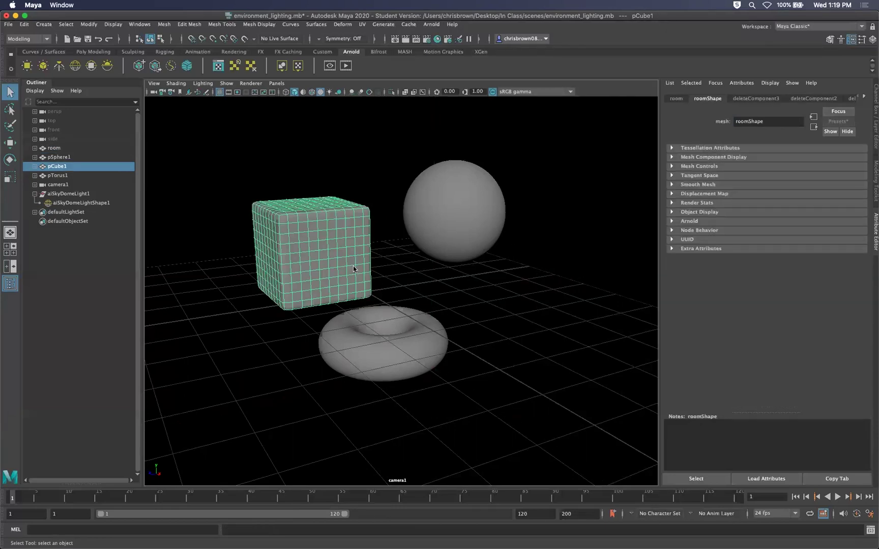
Assign a new Arnold aiStandardSurface material to the sphere.
click(450, 216)
click(419, 344)
right_click(456, 202)
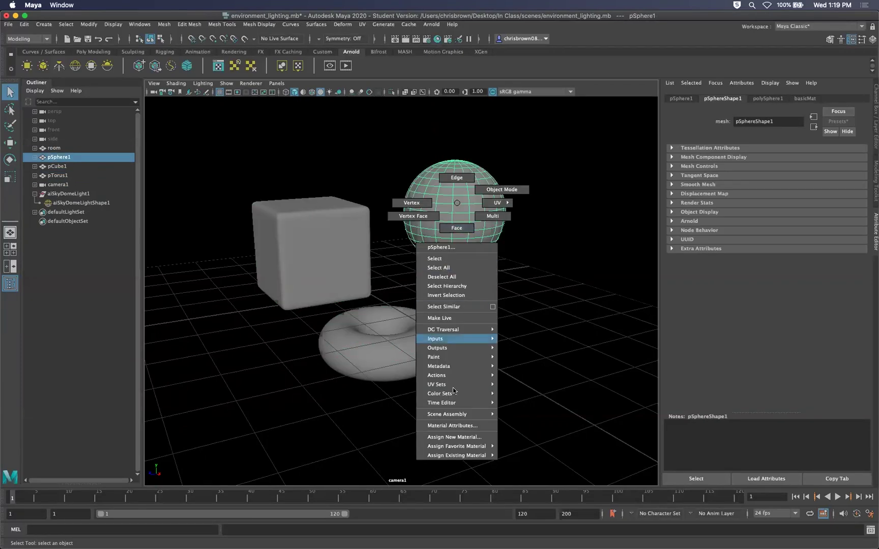
click(454, 437)
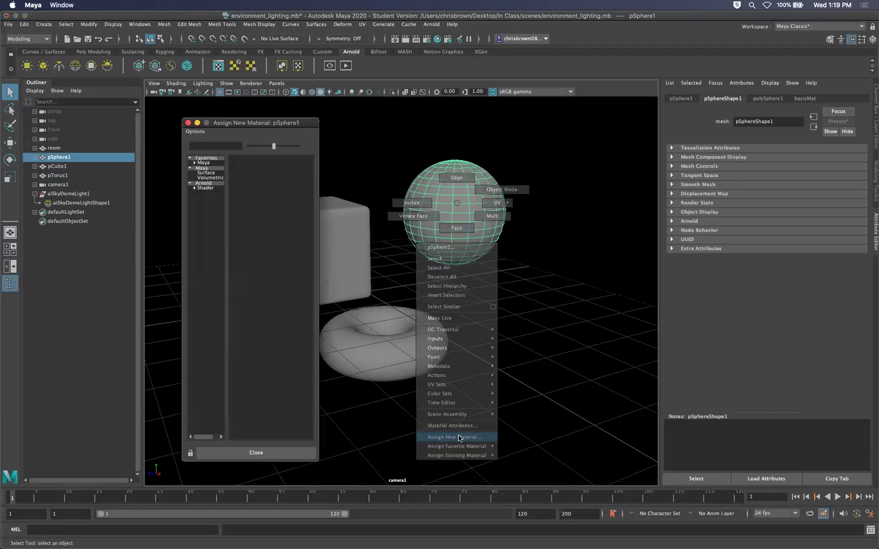
click(210, 183)
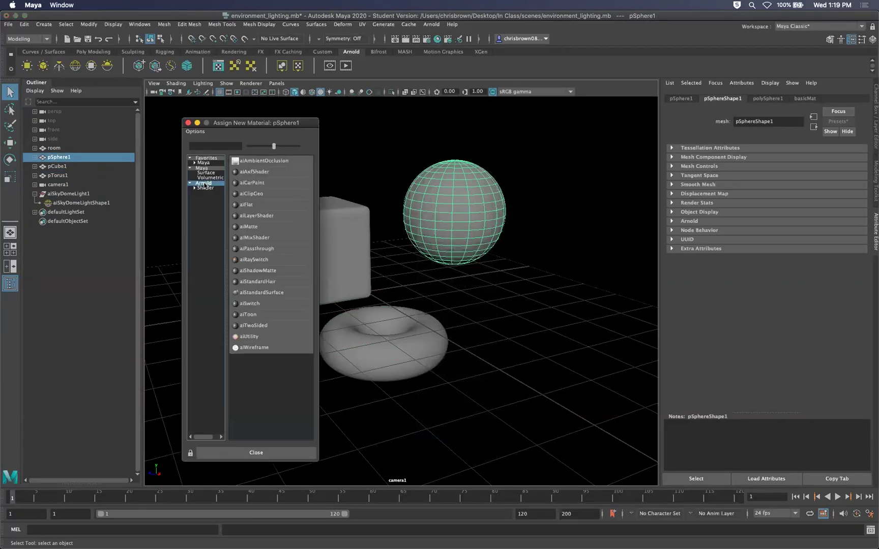
click(262, 292)
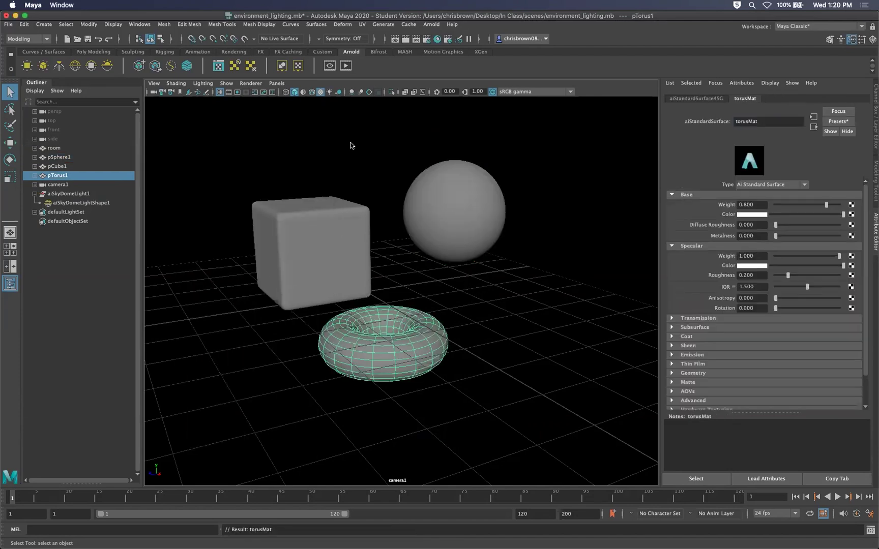
Rename the room's basicMat material as roomMat in the Hypershade, and select torusMat.
click(367, 165)
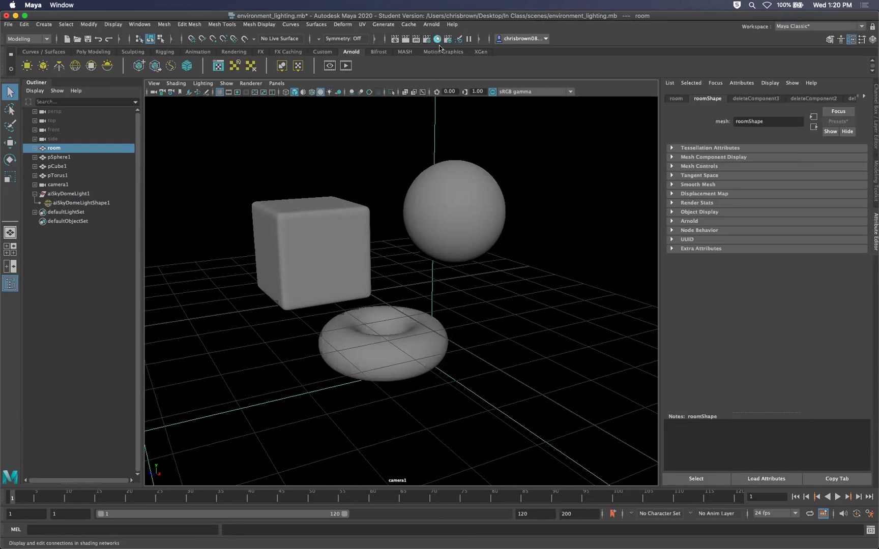
click(437, 38)
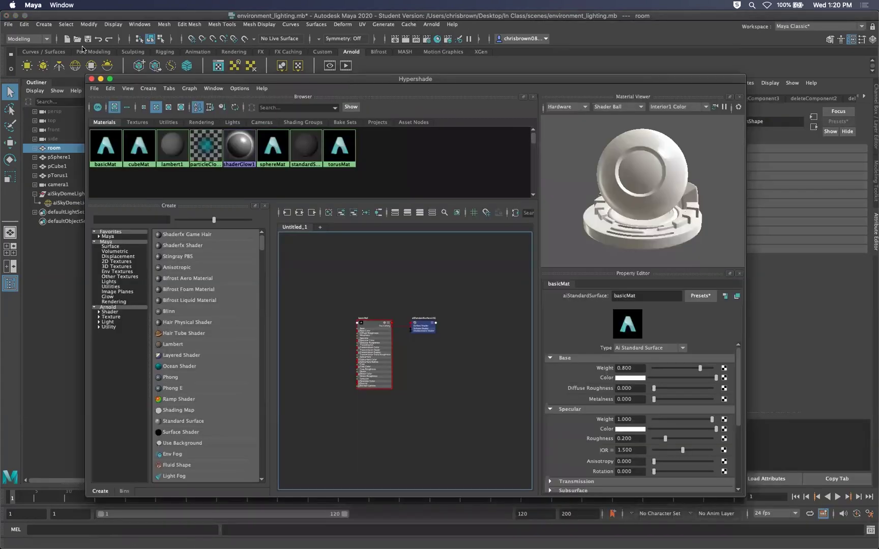
click(107, 153)
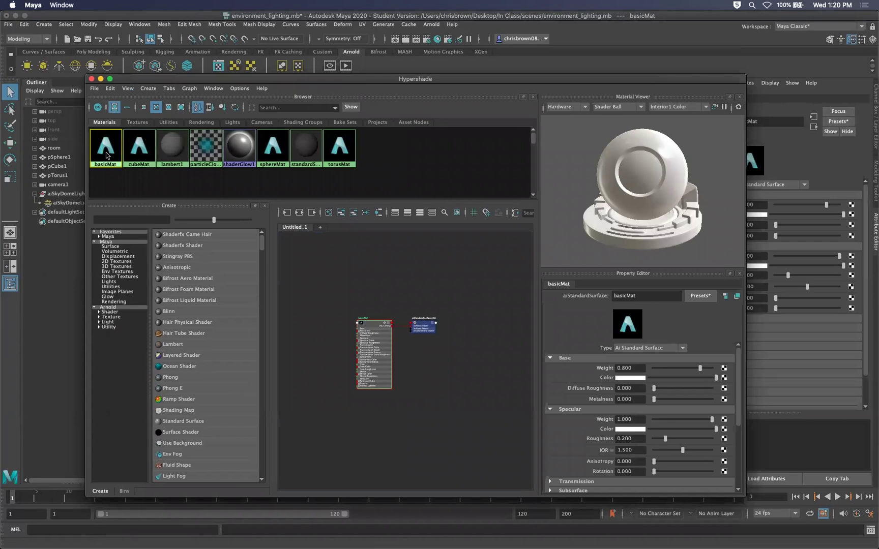
double_click(630, 297)
text(roomMat)
key(Return)
click(340, 147)
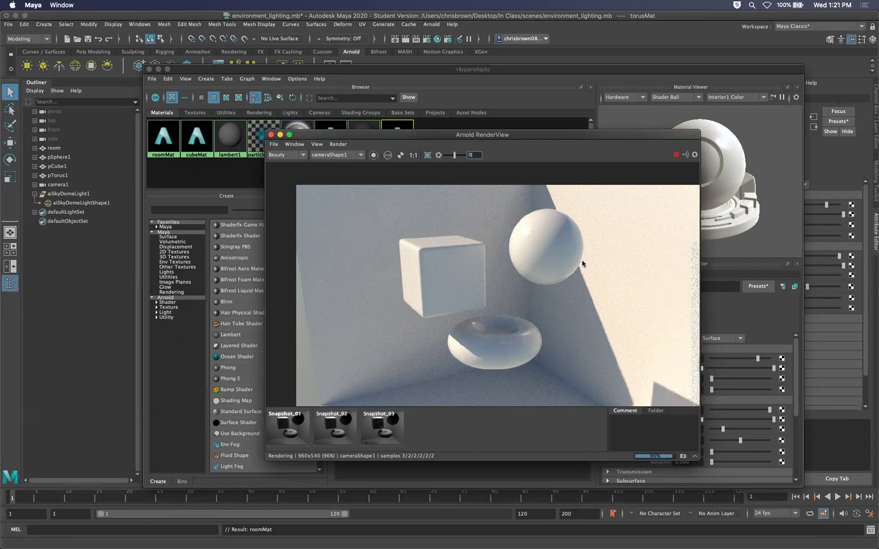
Examine the rendered room and objects, clear the render view off the viewport, and close the Hypershade.
drag(569, 153, 585, 143)
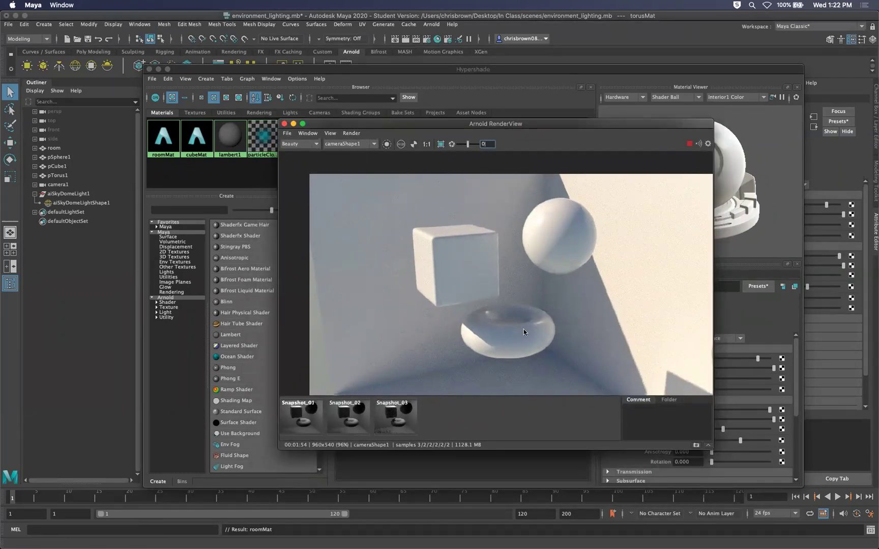
drag(586, 122, 878, 136)
drag(418, 69, 408, 68)
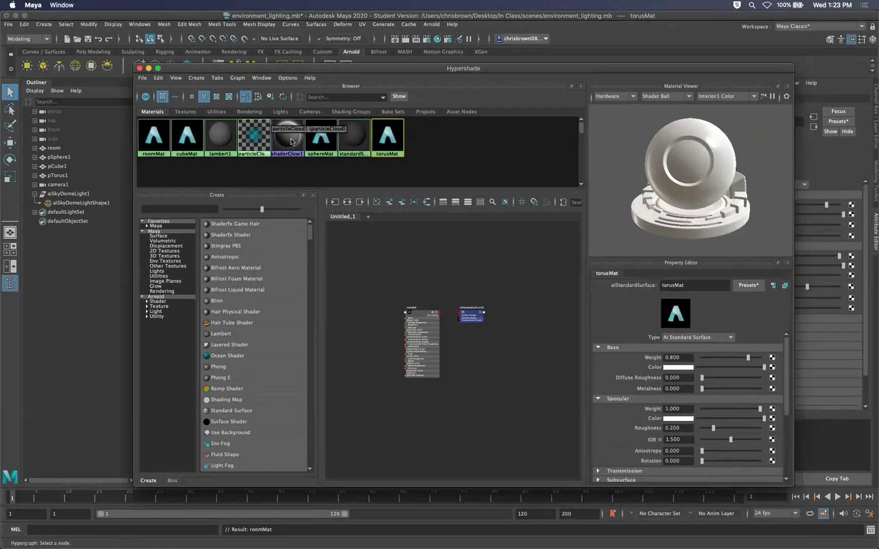
click(140, 68)
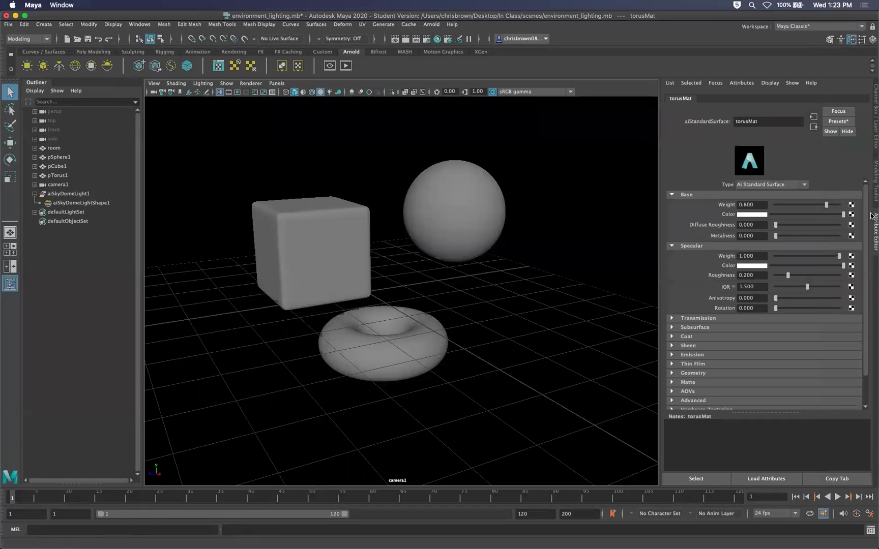
Try the Gold preset as a full replacement on roomMat, and examine the result in the Arnold render view.
drag(334, 238, 347, 236)
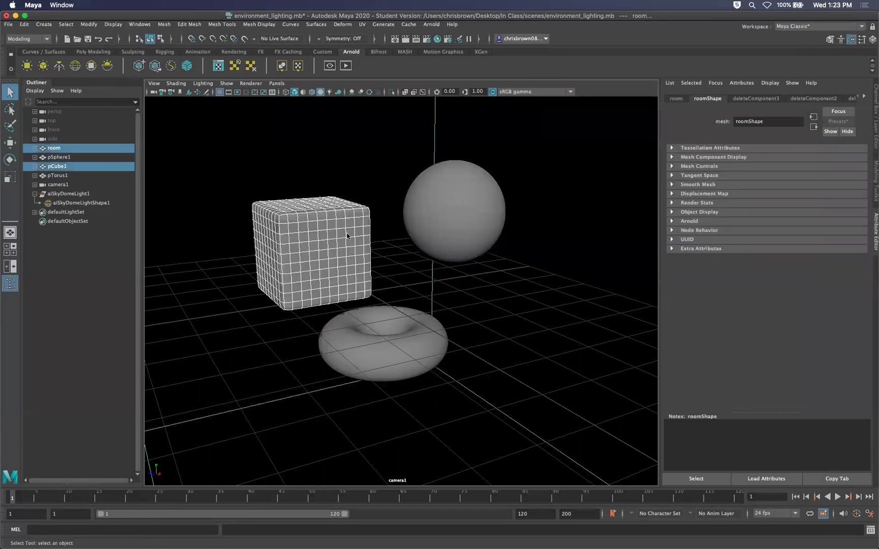
click(863, 98)
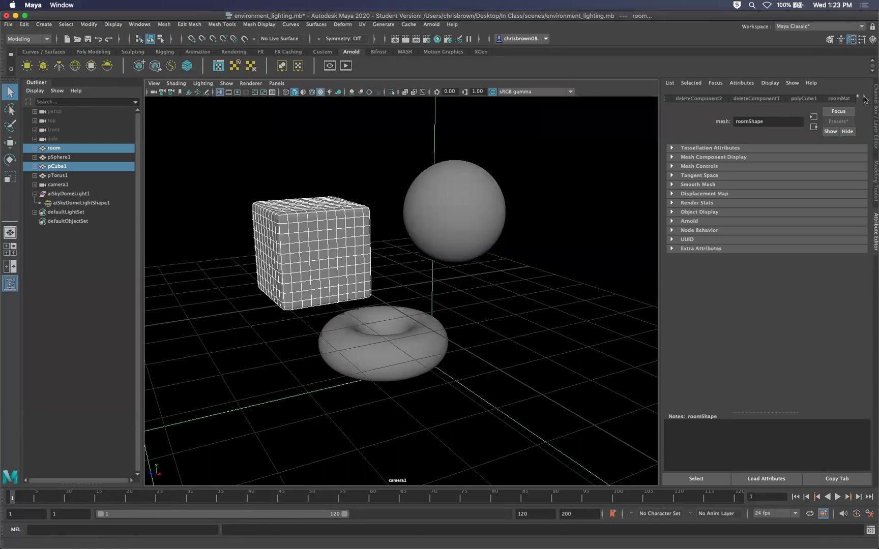
click(839, 99)
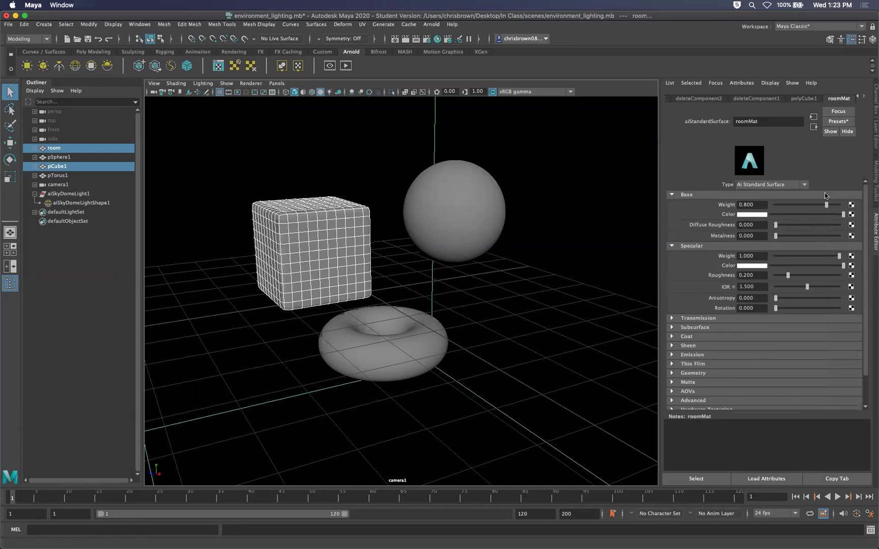
click(838, 121)
mouse_move(812, 148)
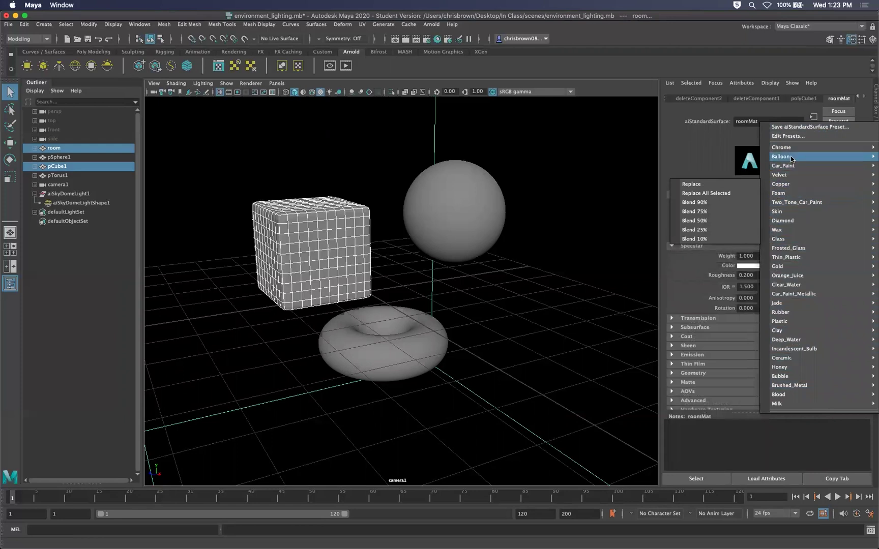
mouse_move(786, 266)
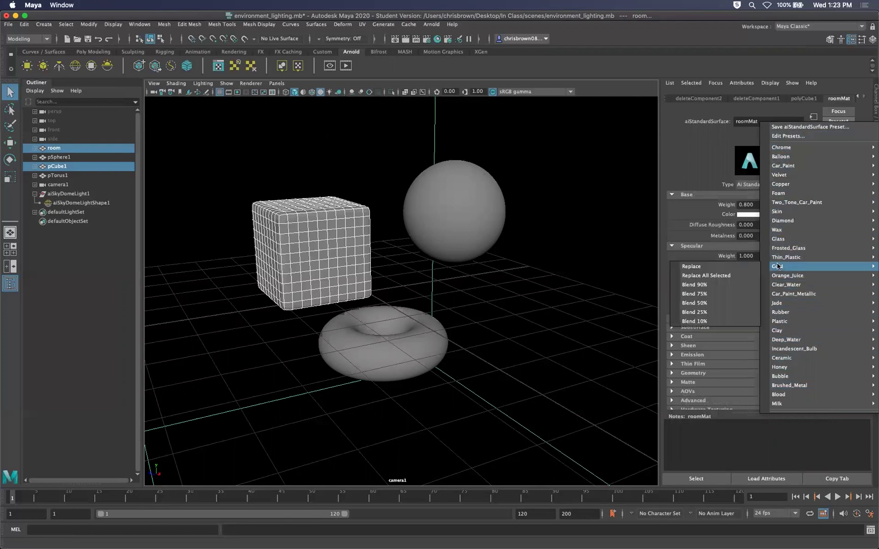
click(697, 269)
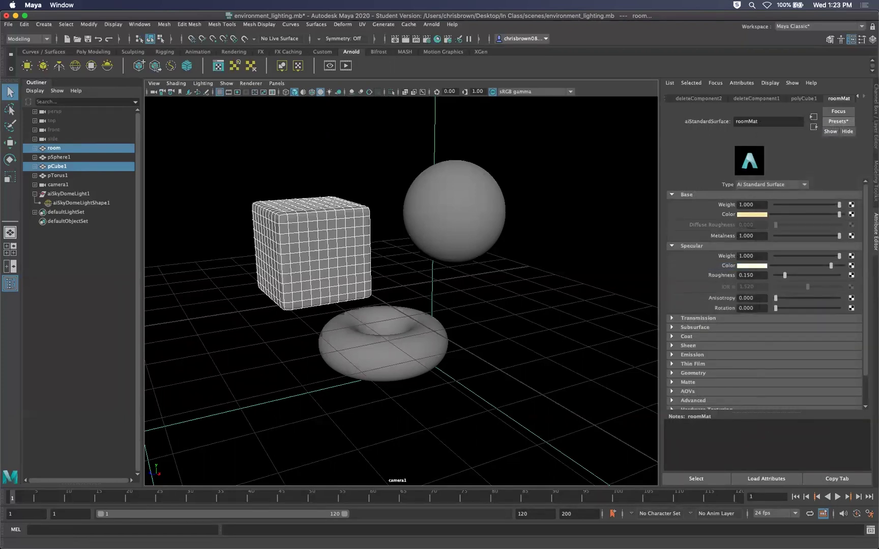
drag(878, 137, 567, 110)
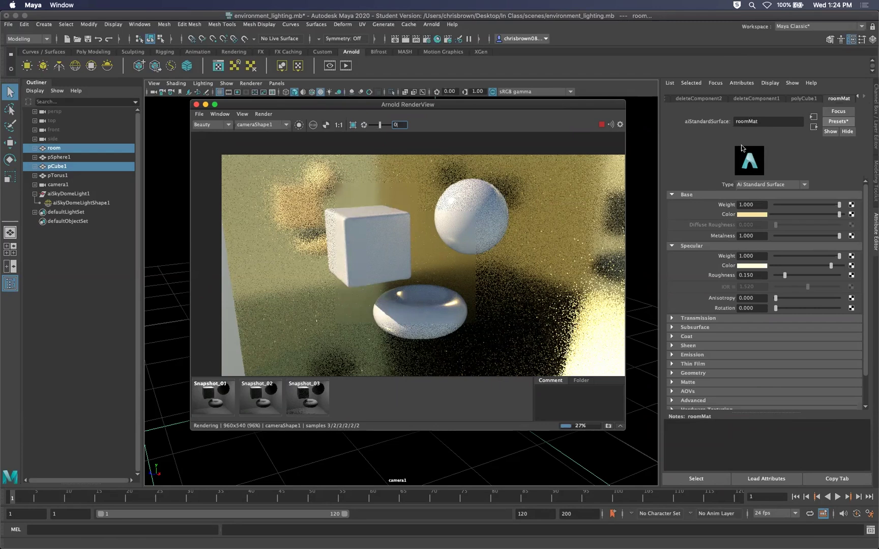
mouse_move(610, 103)
mouse_down()
mouse_move(625, 121)
mouse_move(618, 120)
mouse_up()
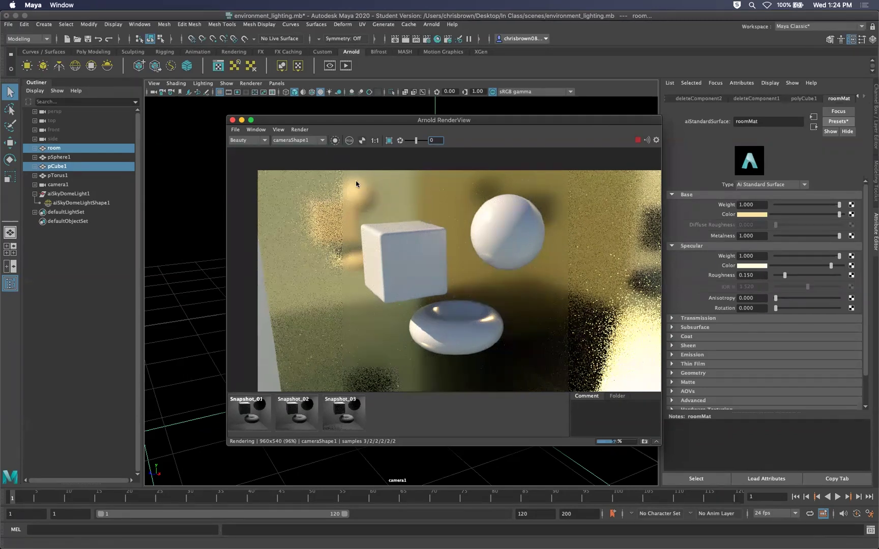
Replace the settings of the sphere's sphereMat material with the Balloon preset.
drag(559, 124, 469, 212)
click(473, 182)
drag(542, 206, 534, 111)
click(837, 121)
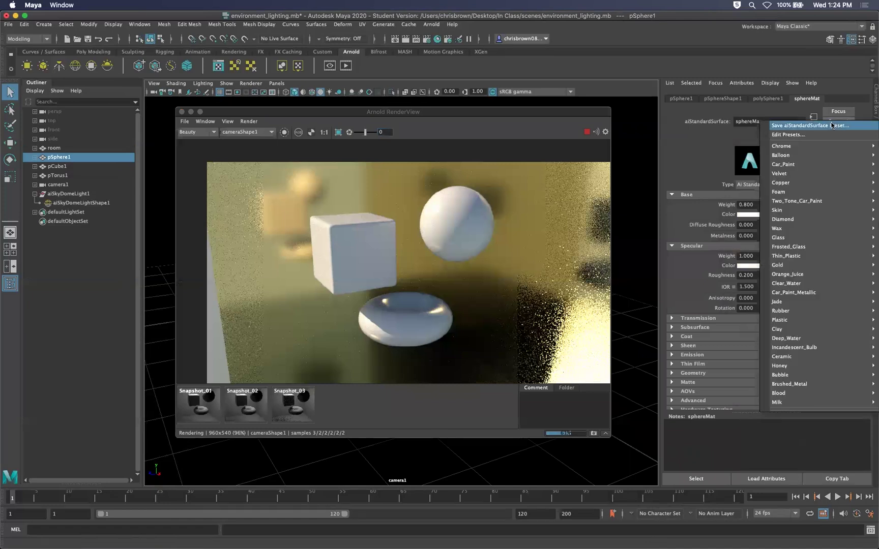
mouse_move(803, 155)
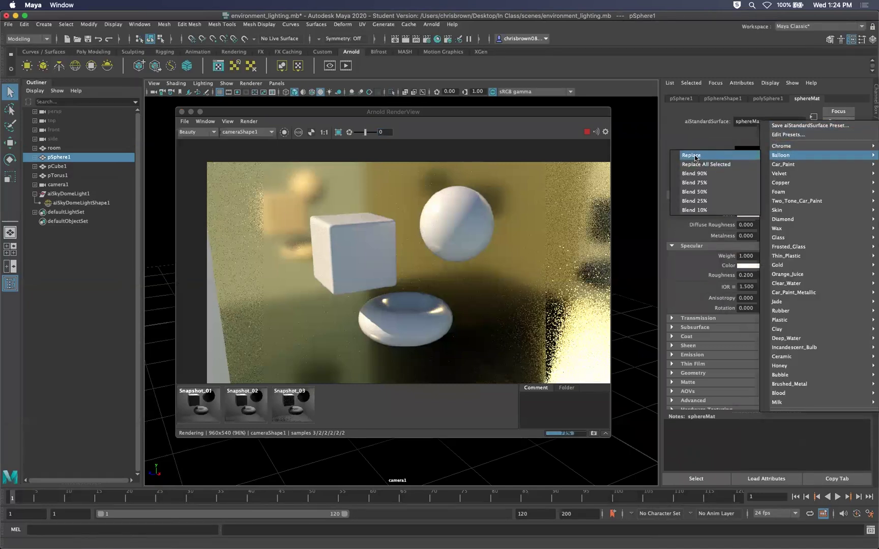
click(694, 156)
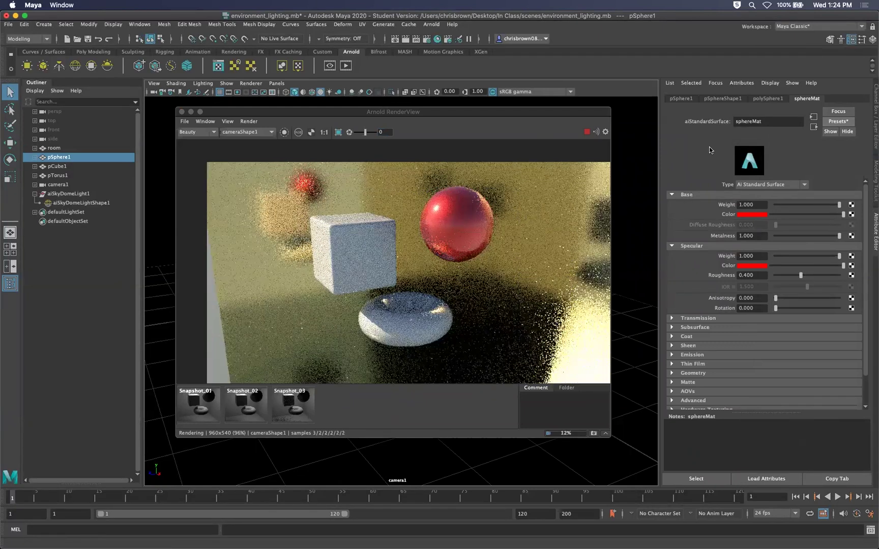
Replace the settings of the cube's cubeMat material with the Wax preset.
click(360, 248)
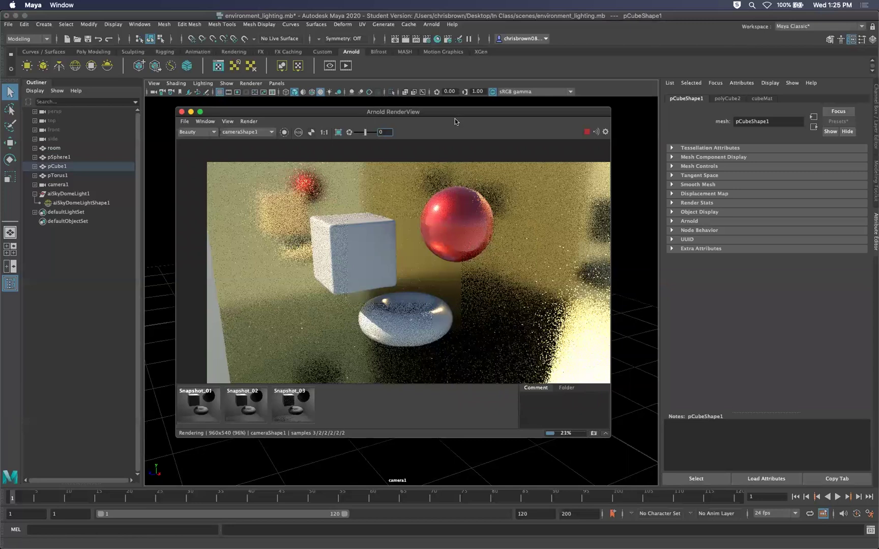
drag(460, 113, 470, 131)
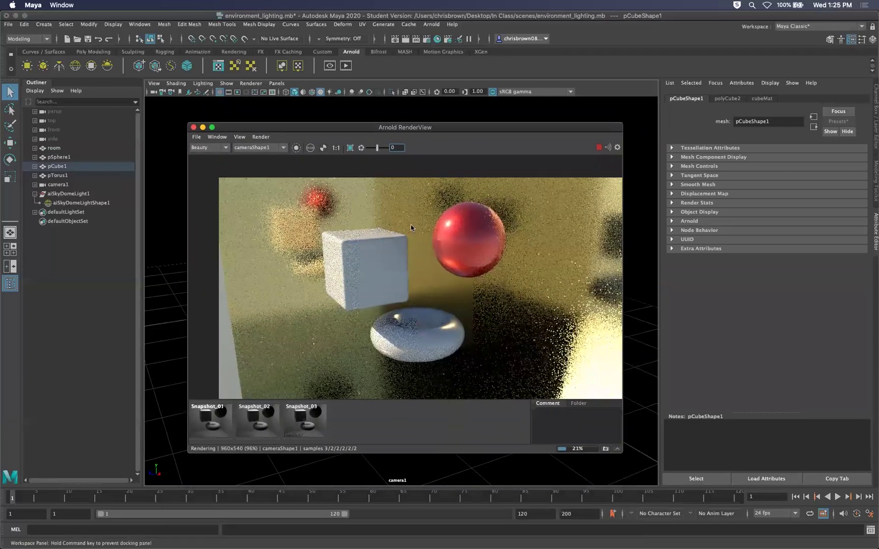
click(765, 100)
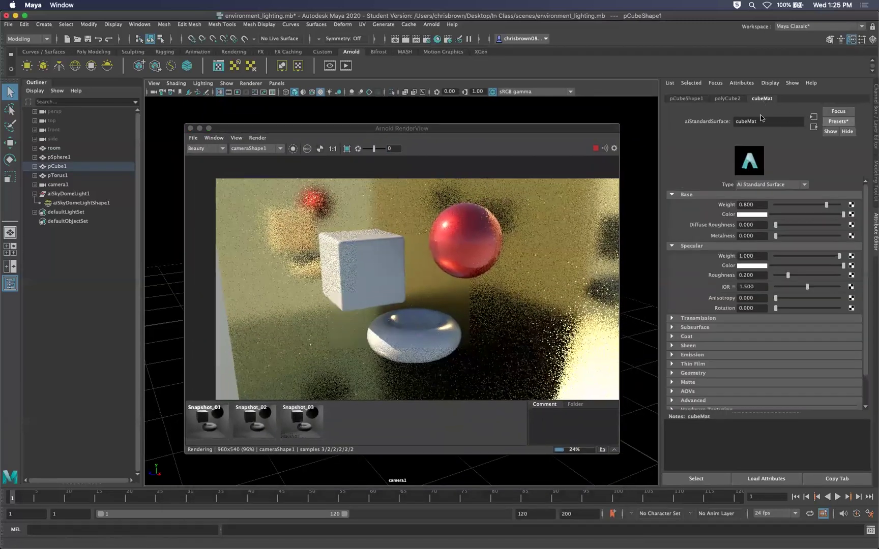
click(842, 122)
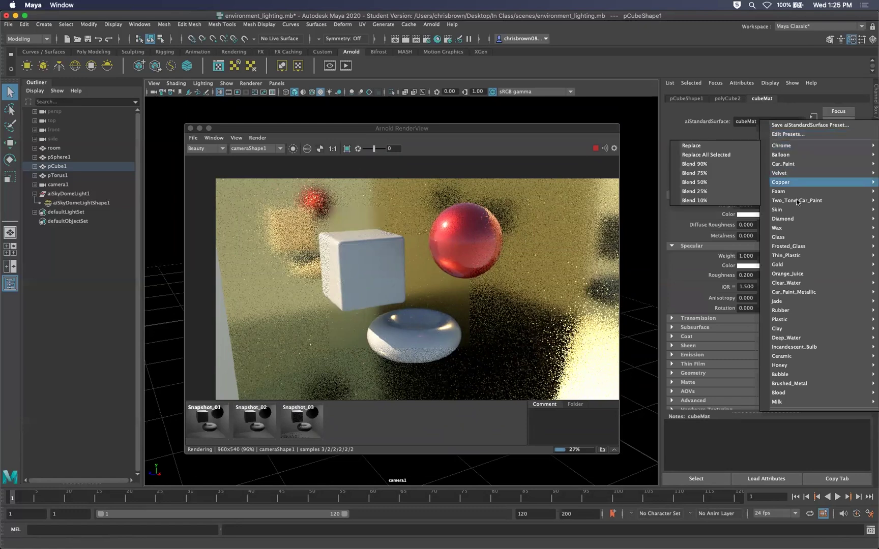
mouse_move(797, 231)
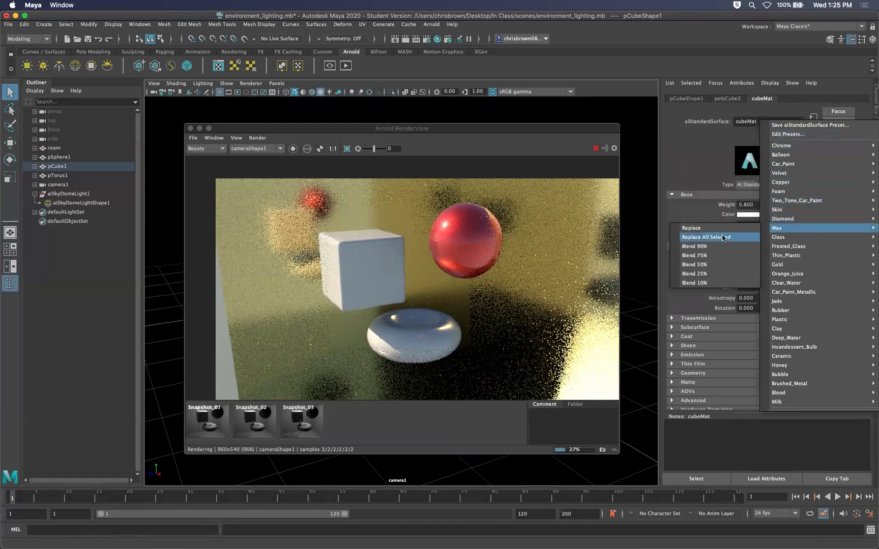
click(693, 228)
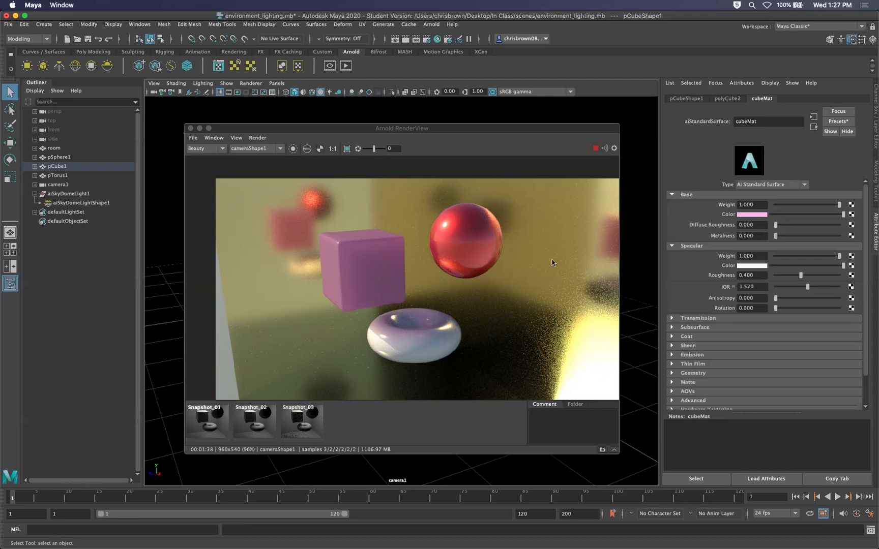
Uncover the room behind the render view, select it, and replace roomMat's settings with the Clay preset.
drag(600, 129, 575, 286)
click(618, 200)
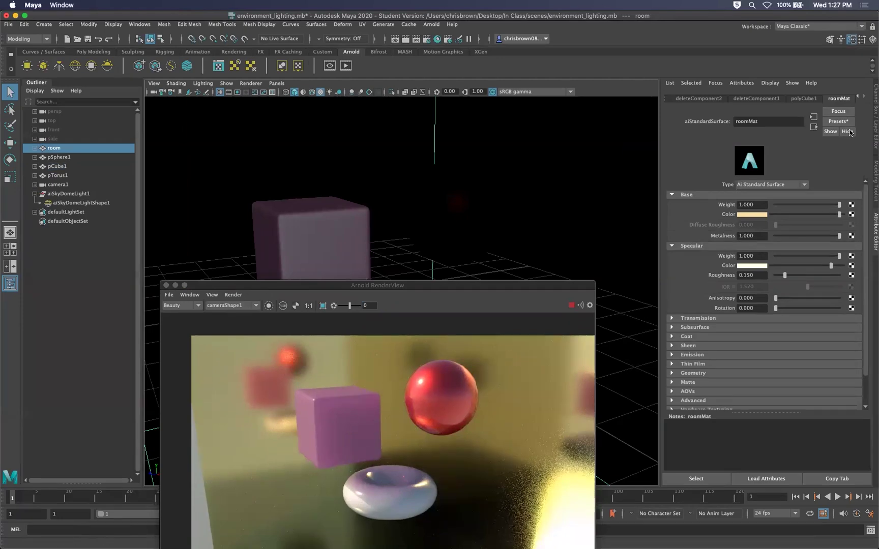
click(837, 122)
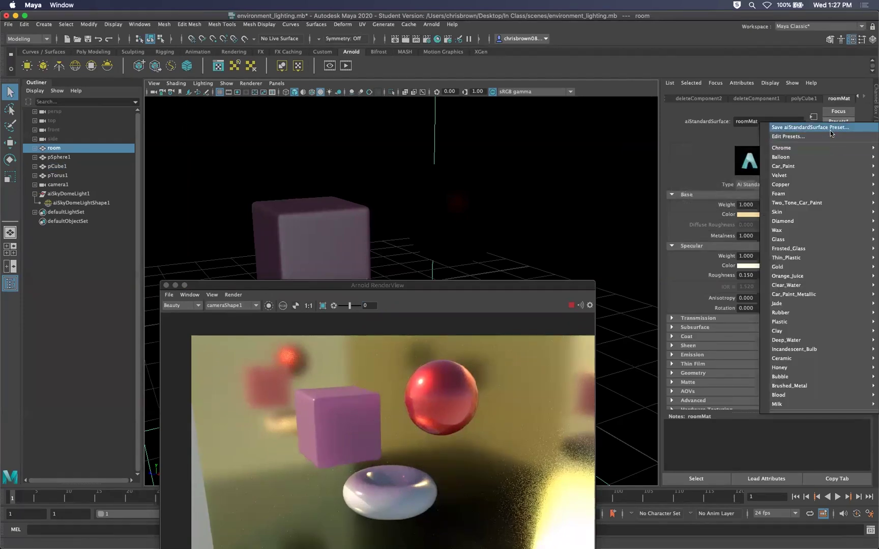
mouse_move(797, 225)
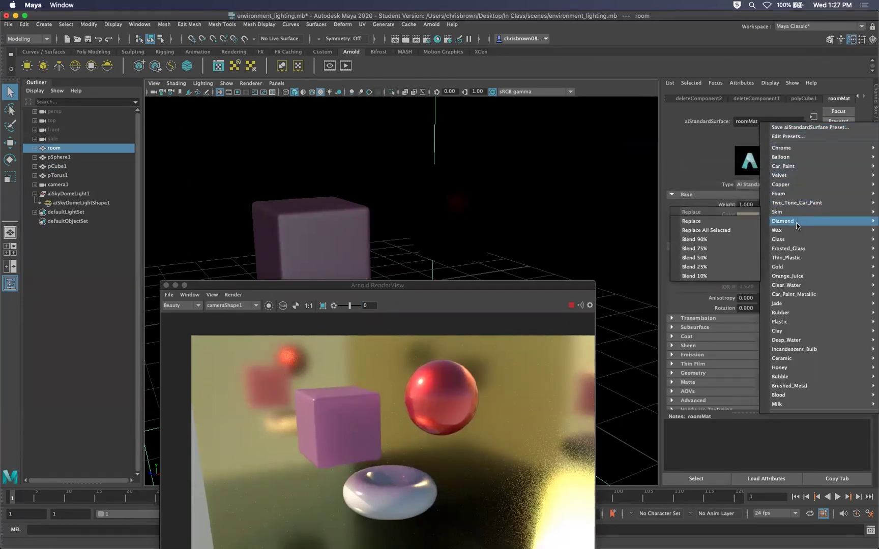
click(702, 331)
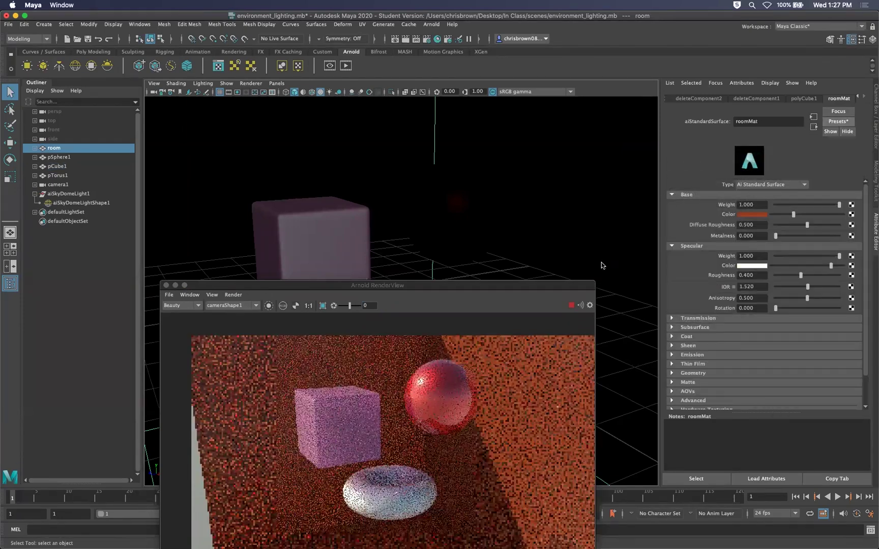
Change roomMat's base color to white and bring the Arnold render view back up to check the room.
click(756, 215)
click(723, 198)
drag(546, 285, 591, 100)
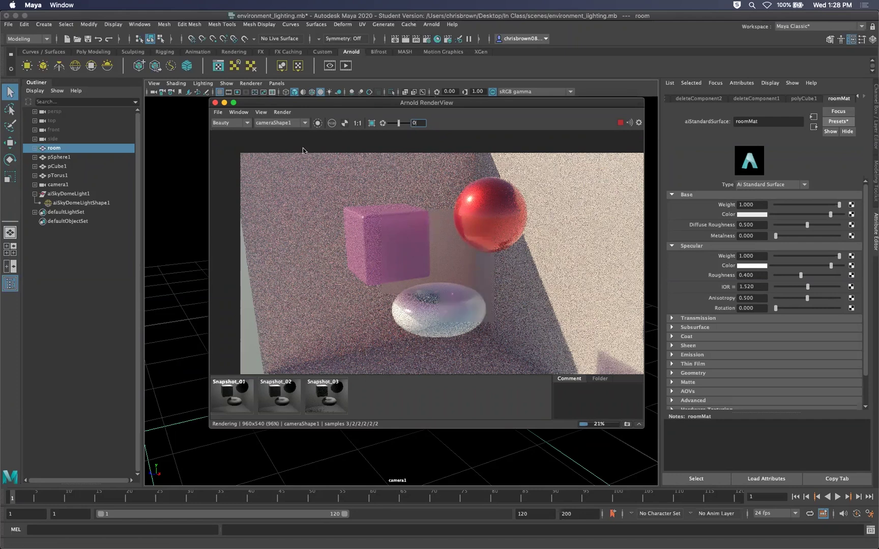
Limit the Arnold render to a crop region around the cube, the sphere and the upper part of the torus.
click(372, 123)
drag(326, 163, 546, 310)
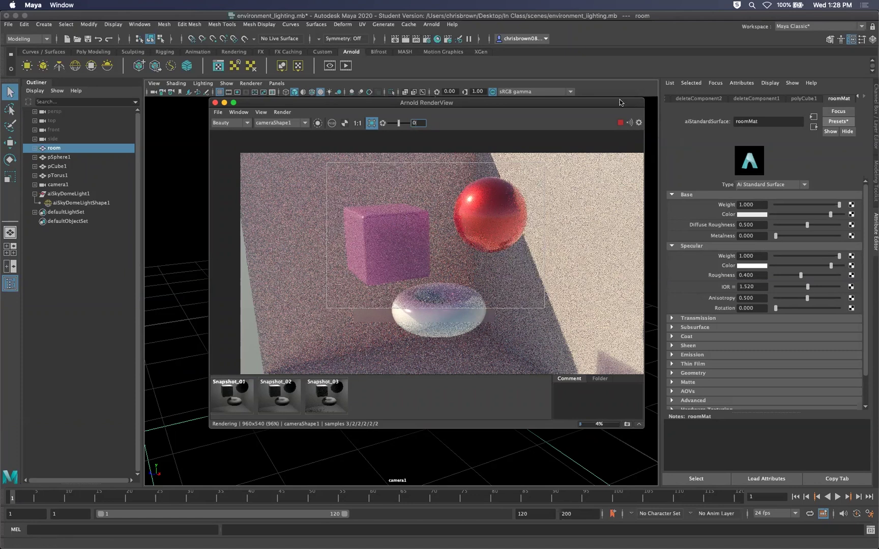
drag(621, 103, 600, 124)
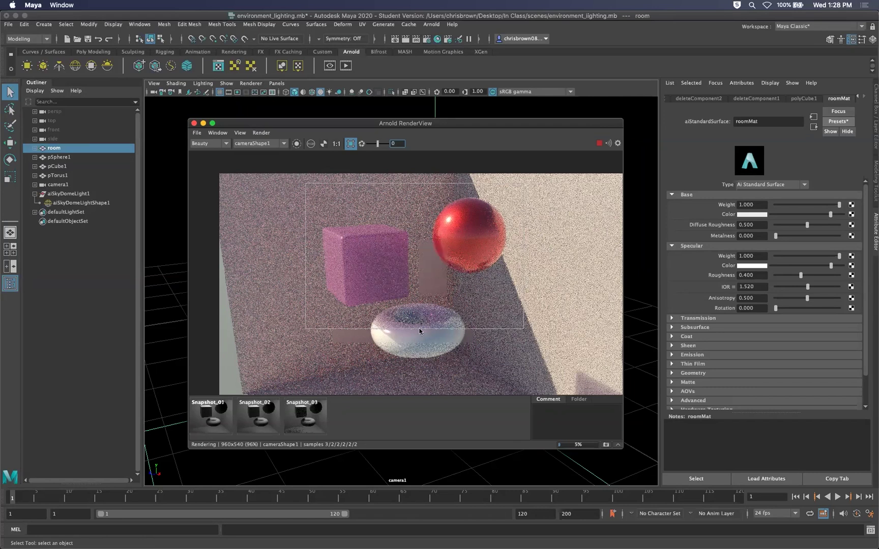
Raise the torus off the floor so it sits between the cube and the sphere, inside the render crop region.
drag(440, 124, 792, 126)
click(425, 351)
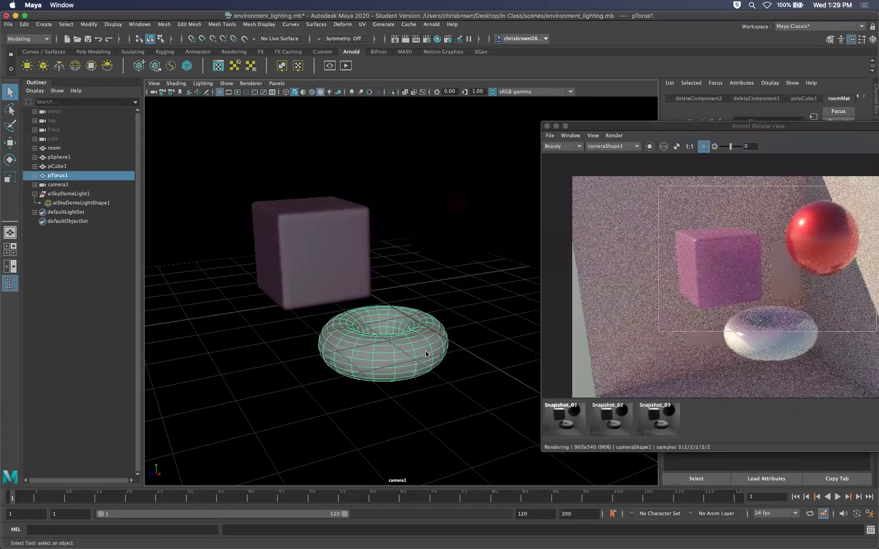
key(w)
drag(388, 305, 394, 240)
drag(732, 129, 489, 150)
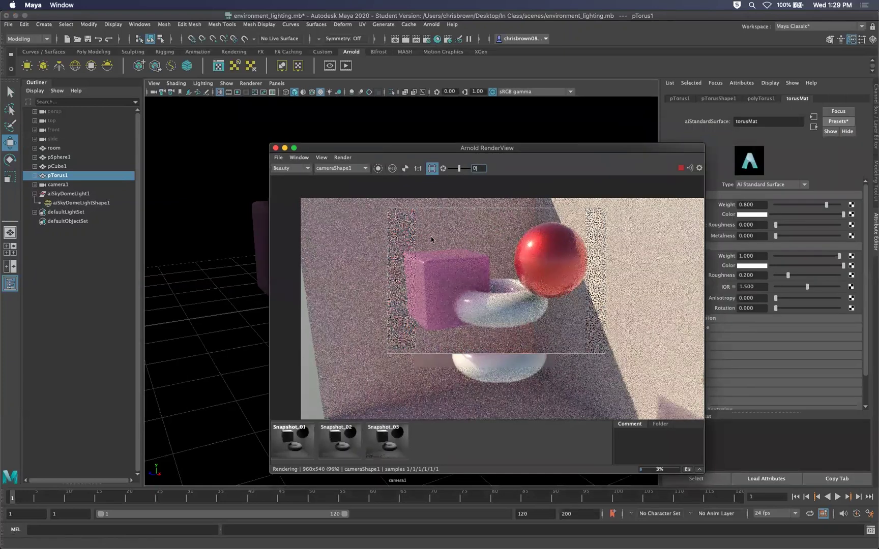
drag(555, 146, 740, 144)
drag(407, 282, 421, 288)
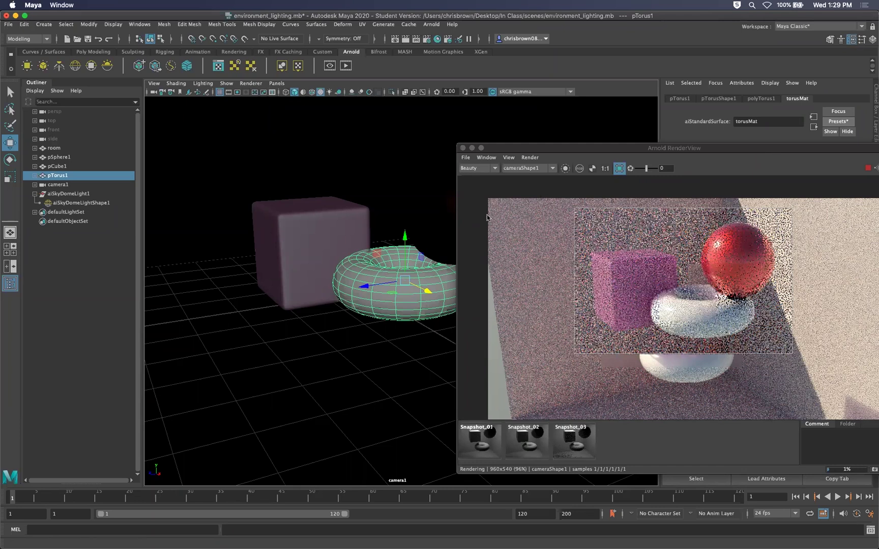
drag(801, 147, 521, 134)
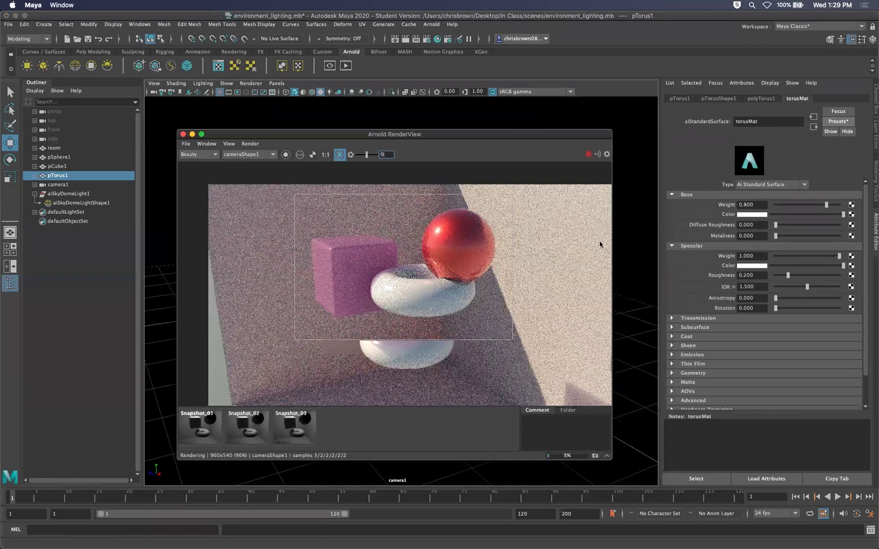
Replace the settings of the torus's torusMat material with the Glass preset.
drag(474, 135, 788, 102)
click(839, 121)
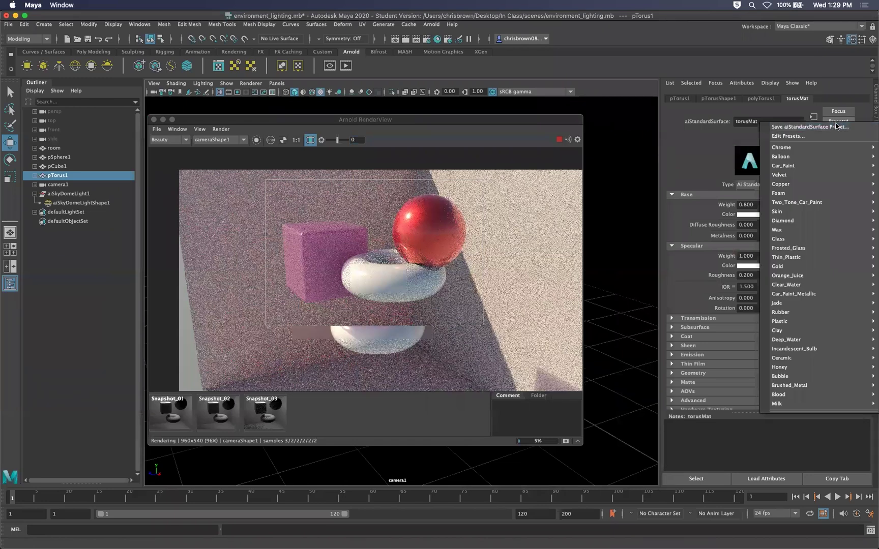
mouse_move(819, 148)
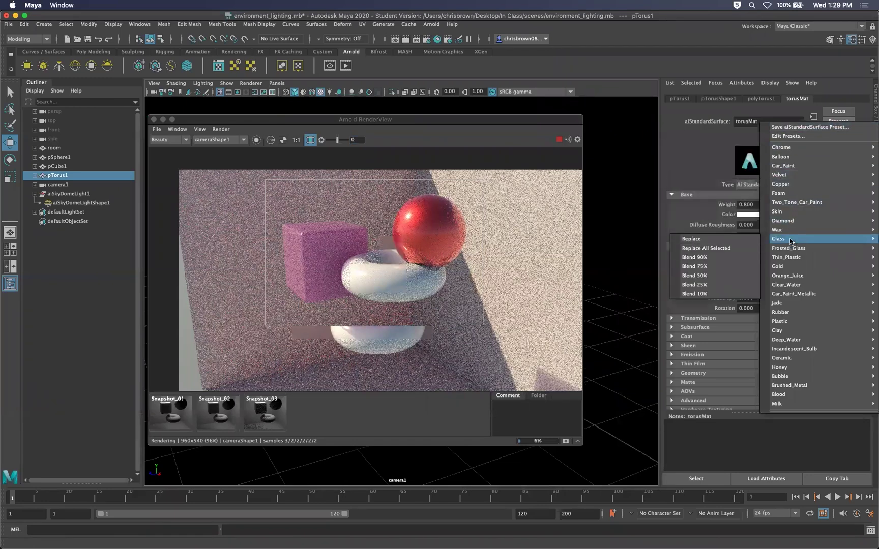
click(710, 241)
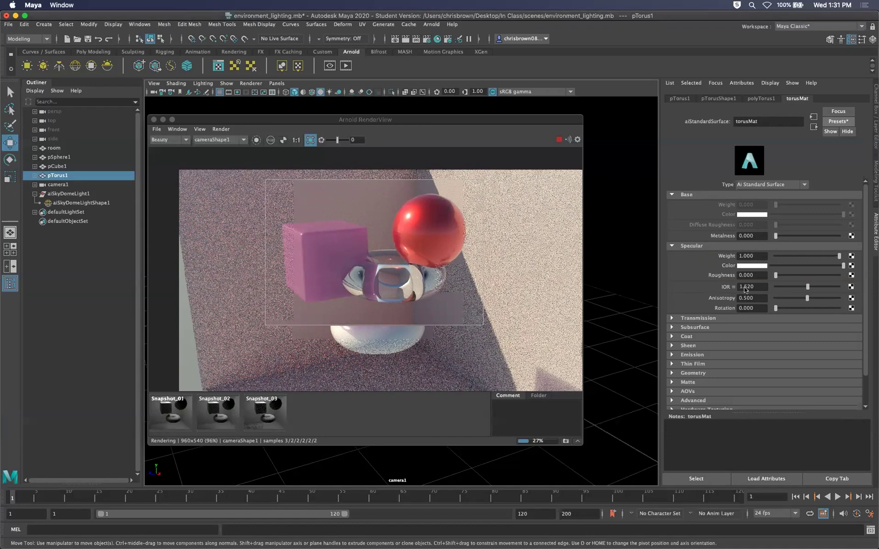
Try a lower Transmission weight on torusMat, and undo the change.
click(674, 319)
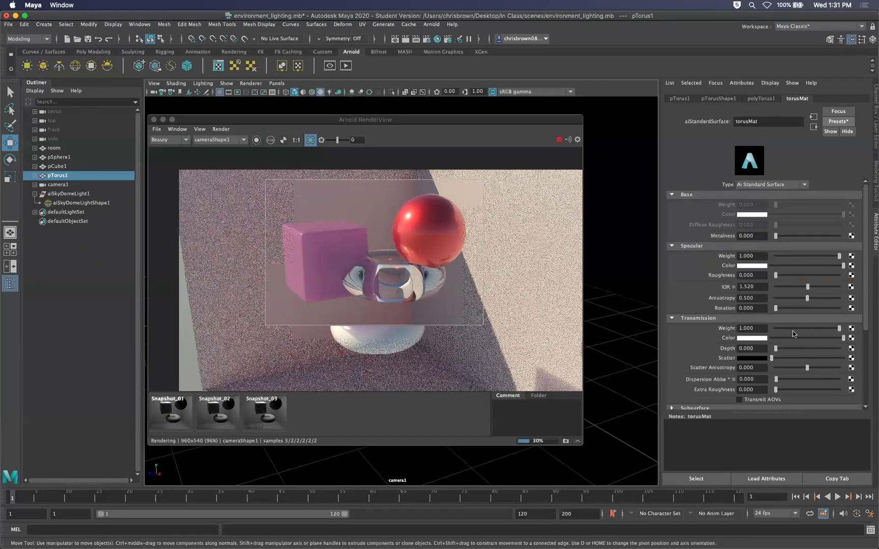
drag(839, 329, 788, 329)
key(super+z)
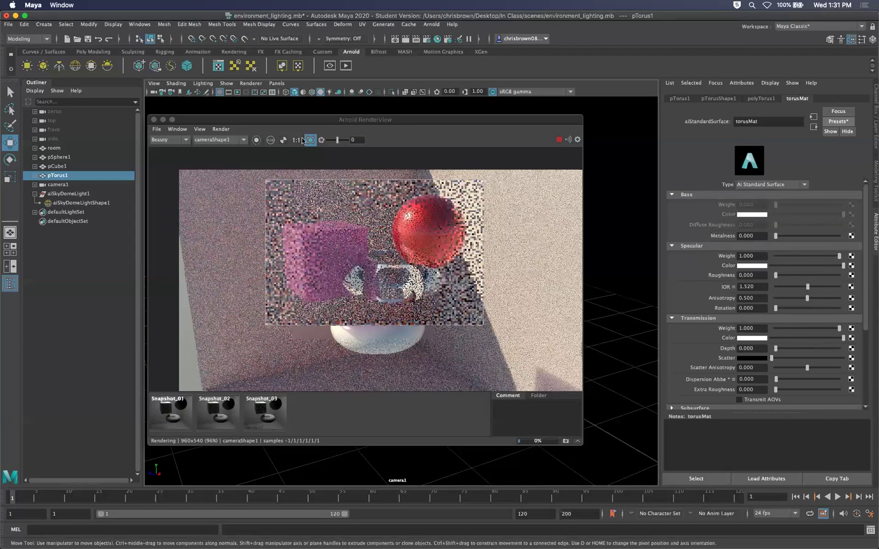
Turn off Opaque in the Arnold settings of the torus shape pTorusShape1.
drag(197, 119, 219, 145)
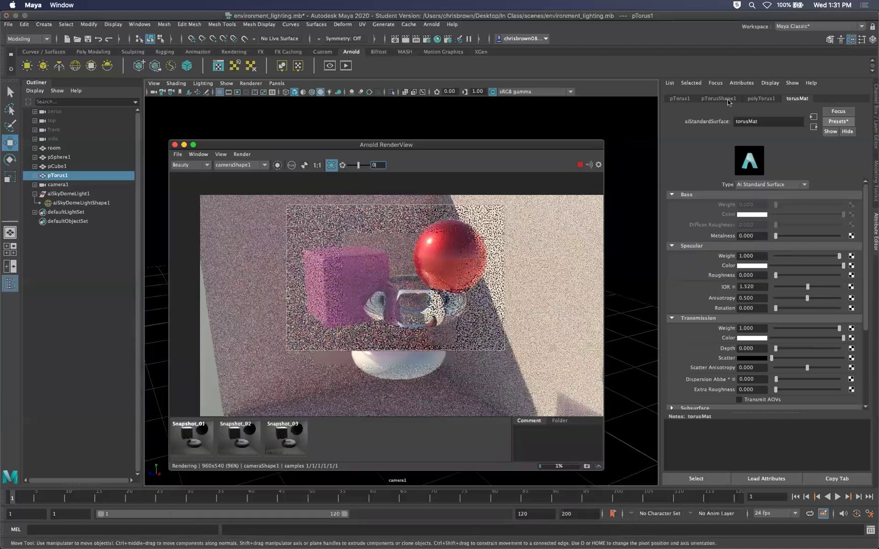
click(726, 100)
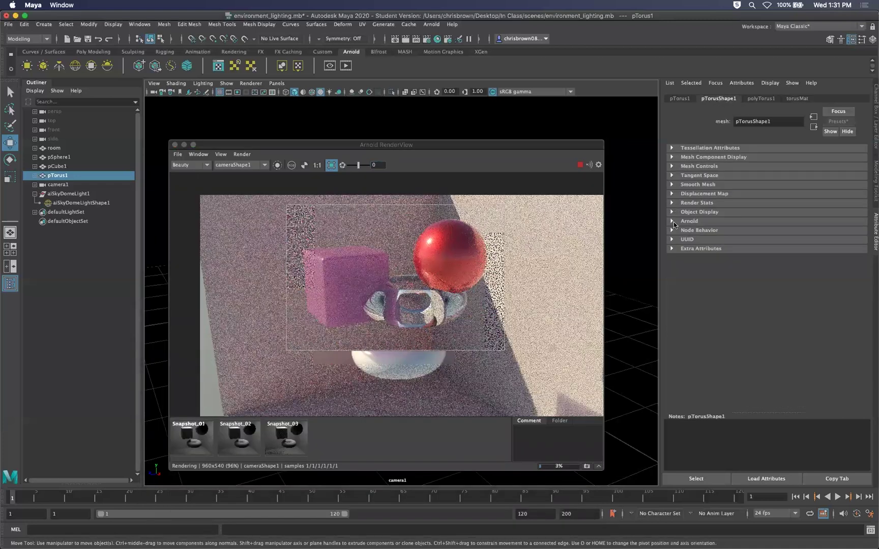
click(672, 221)
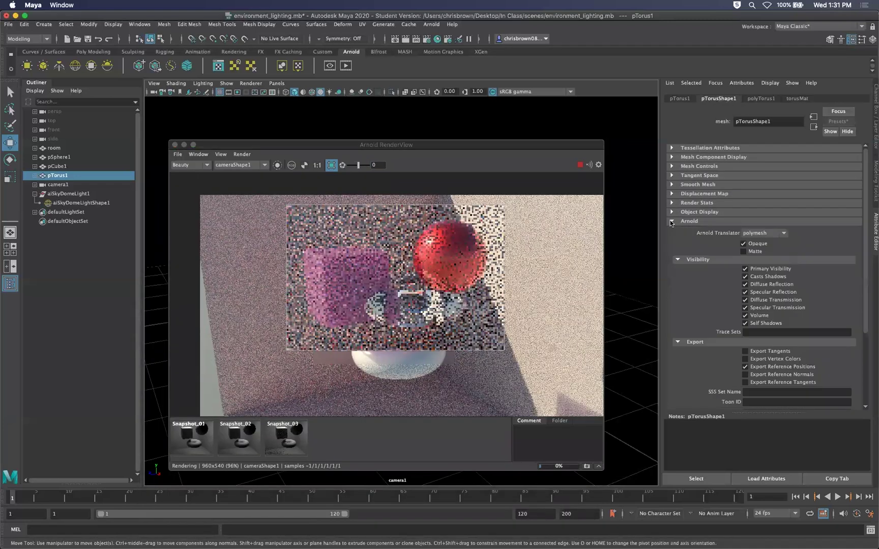
click(744, 244)
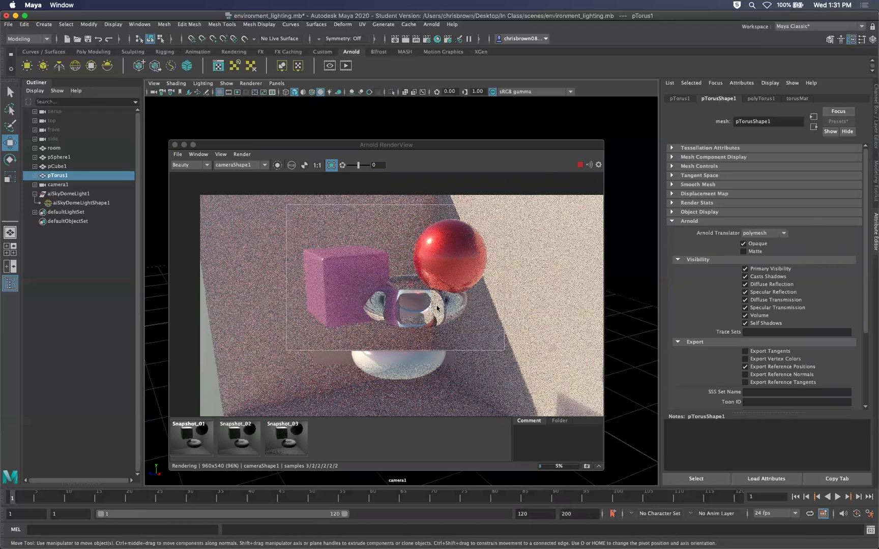
click(743, 245)
click(743, 244)
Lower the glass torus back down below the cube and sphere, and bring the render view back over the viewport.
drag(378, 145, 772, 161)
drag(408, 244, 408, 348)
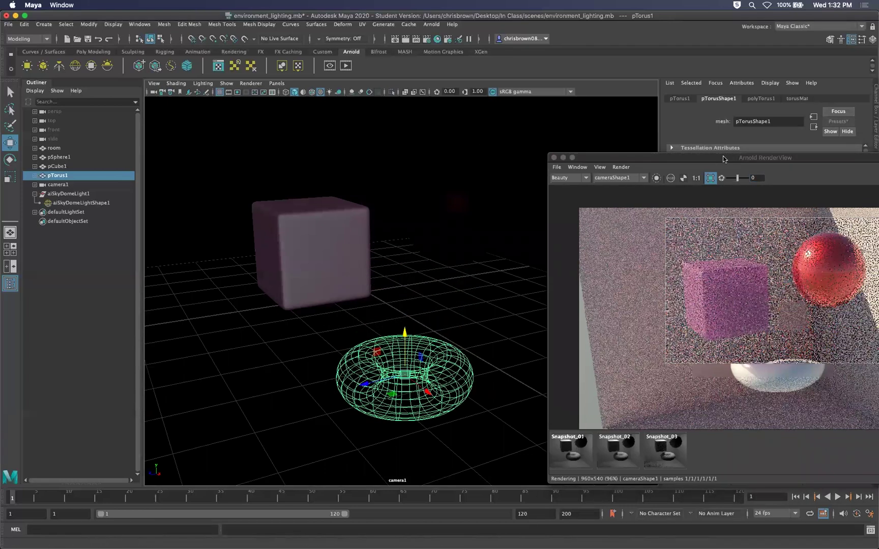
drag(723, 159, 347, 213)
Select the sphere and turn off Opaque in the Arnold settings of its shape pSphereShape1.
click(461, 197)
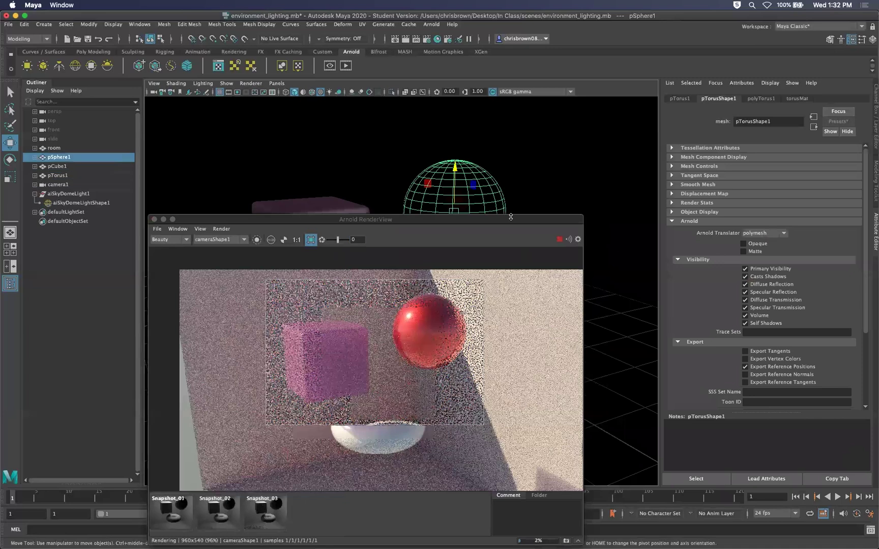
drag(510, 217, 549, 116)
click(807, 99)
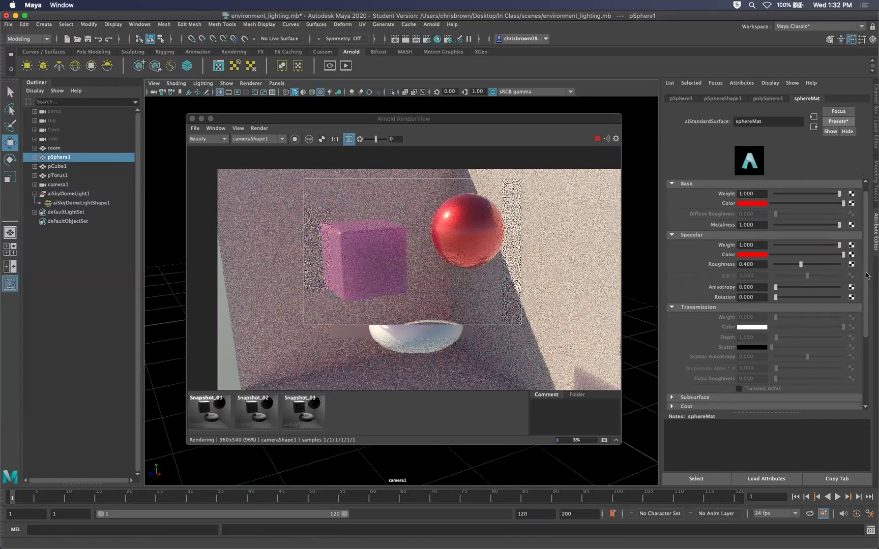
drag(505, 119, 420, 355)
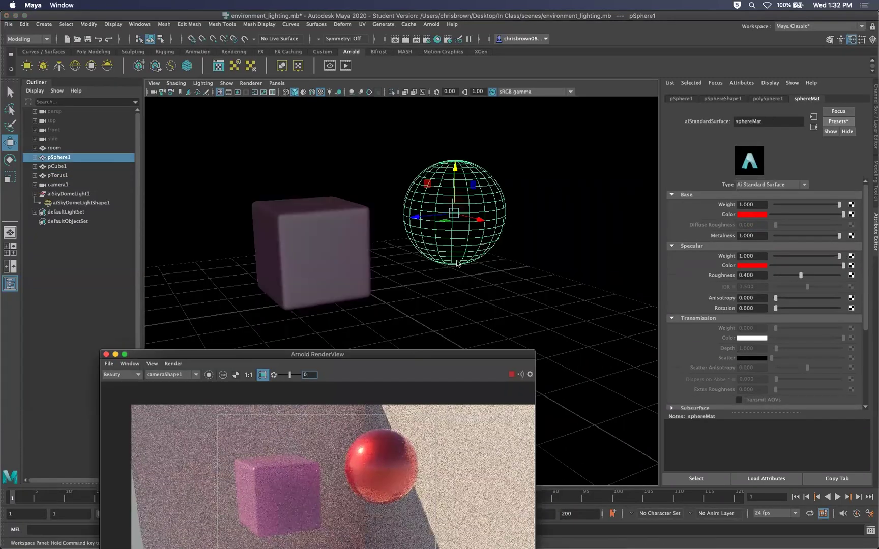
click(684, 98)
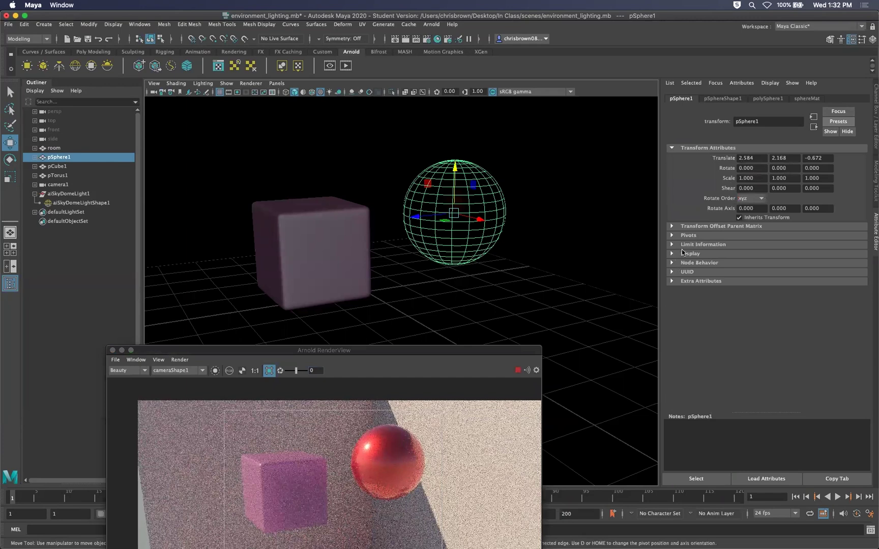
click(764, 99)
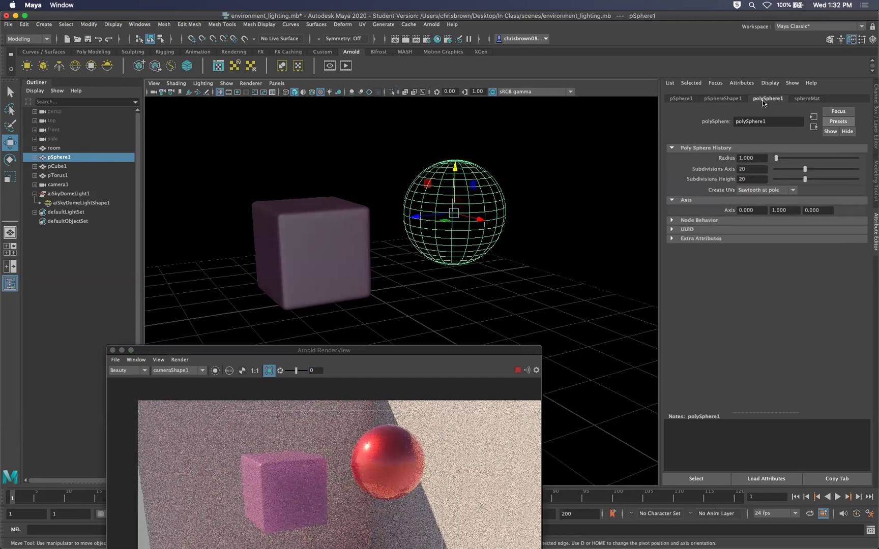
click(722, 99)
click(744, 244)
click(744, 244)
drag(463, 350, 437, 191)
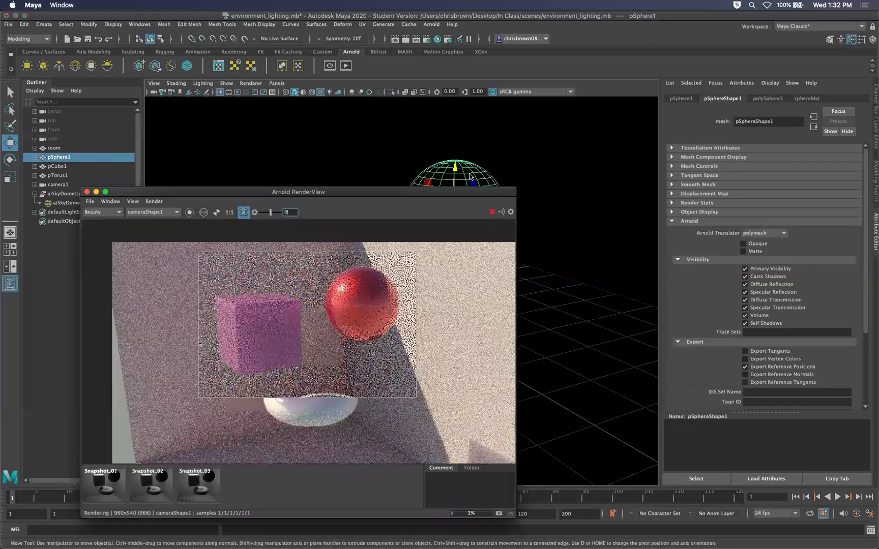
Set sphereMat's Metalness to about 0.387 and its Transmission weight to about 0.949, and examine the sphere in the render view.
click(807, 99)
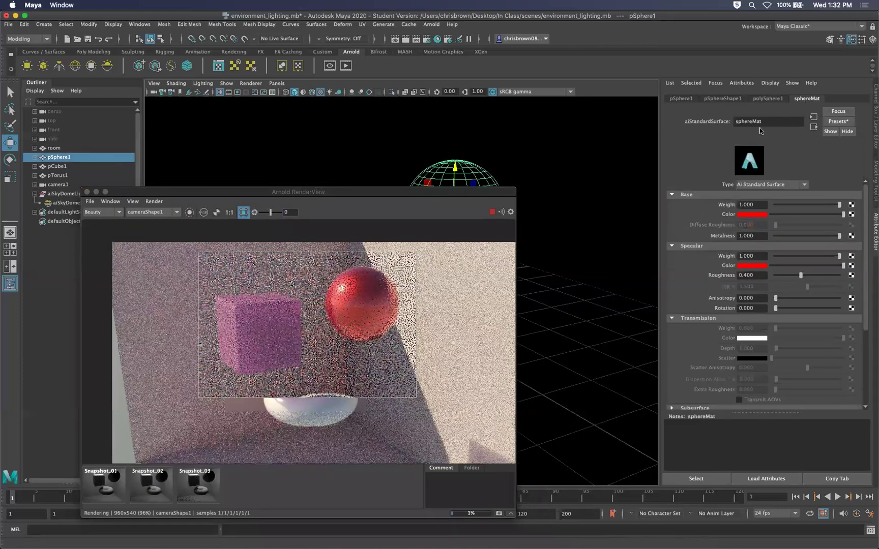
scroll(861, 367, down, 3)
scroll(860, 366, up, 4)
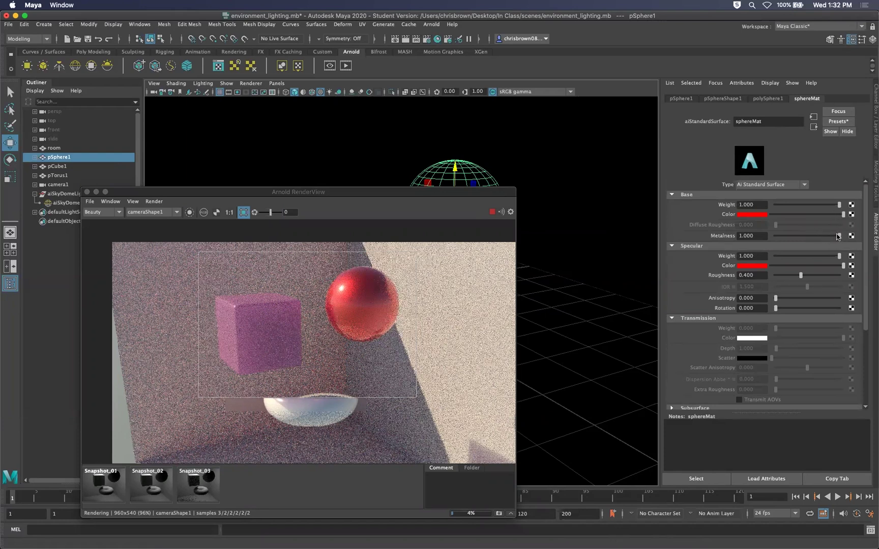
drag(829, 235, 800, 236)
drag(776, 328, 839, 328)
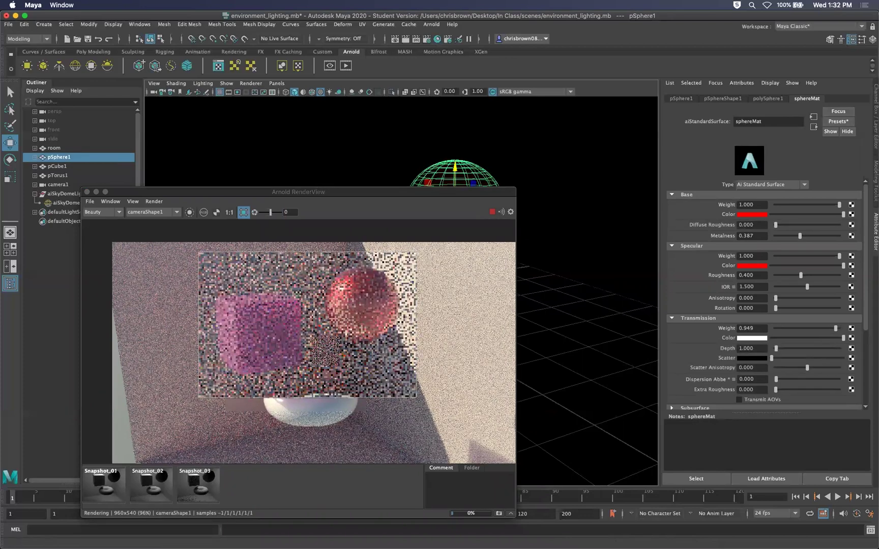
drag(407, 199, 568, 105)
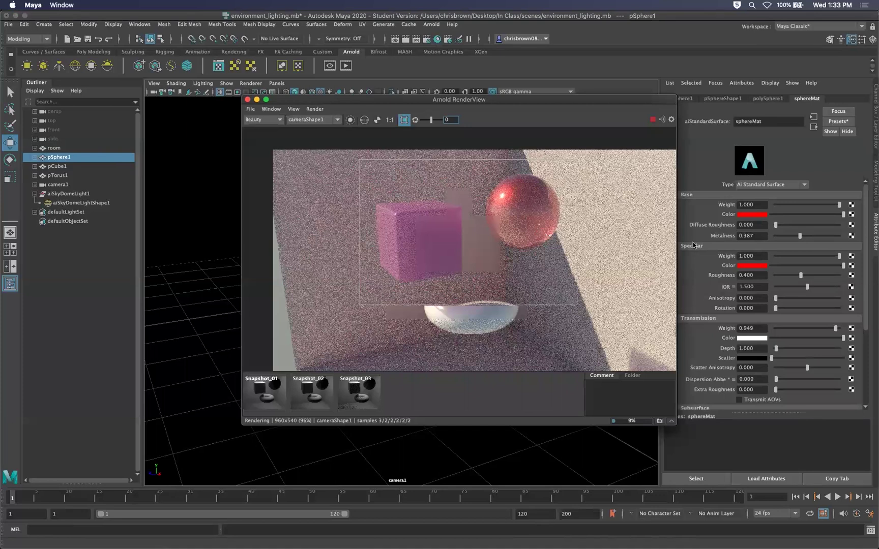
key(alt)
drag(583, 99, 536, 109)
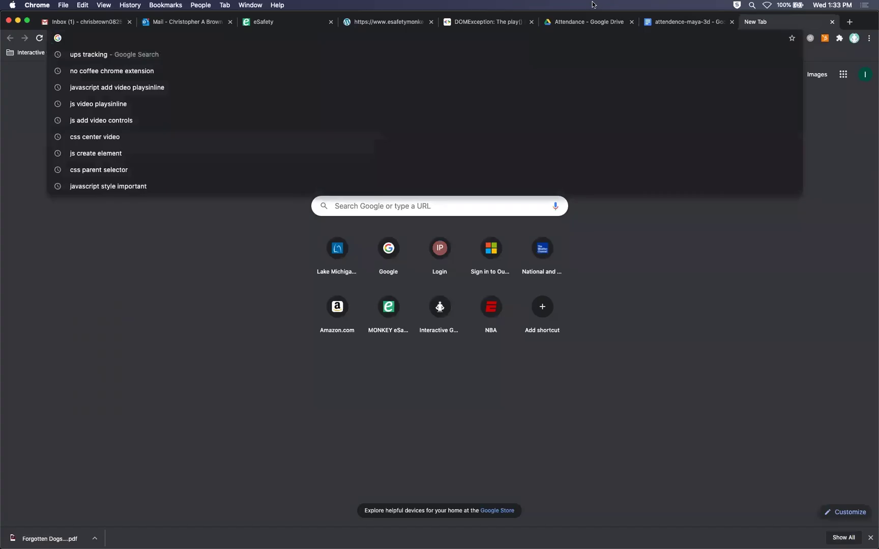
Switch to Chrome, open Google and search for "hdri images".
text(goo)
key(BackSpace)
text(gle.co)
key(Return)
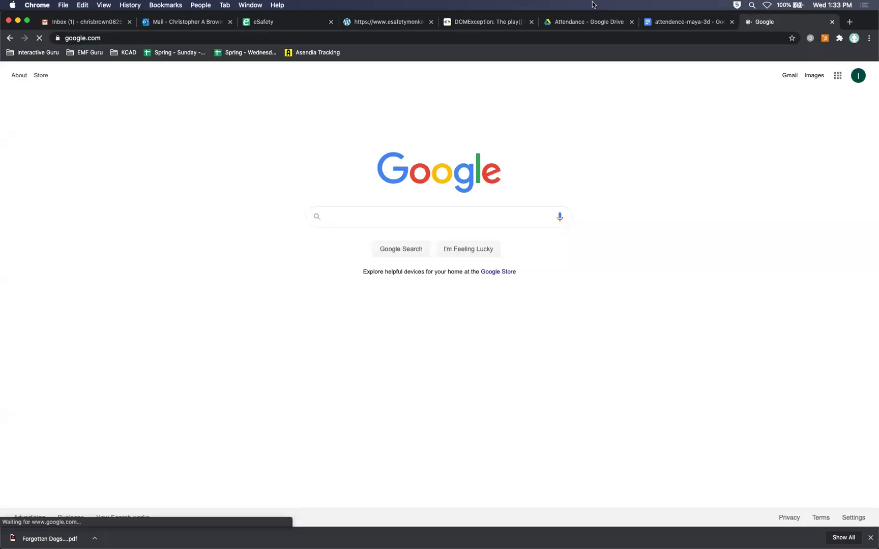
text(hdri images)
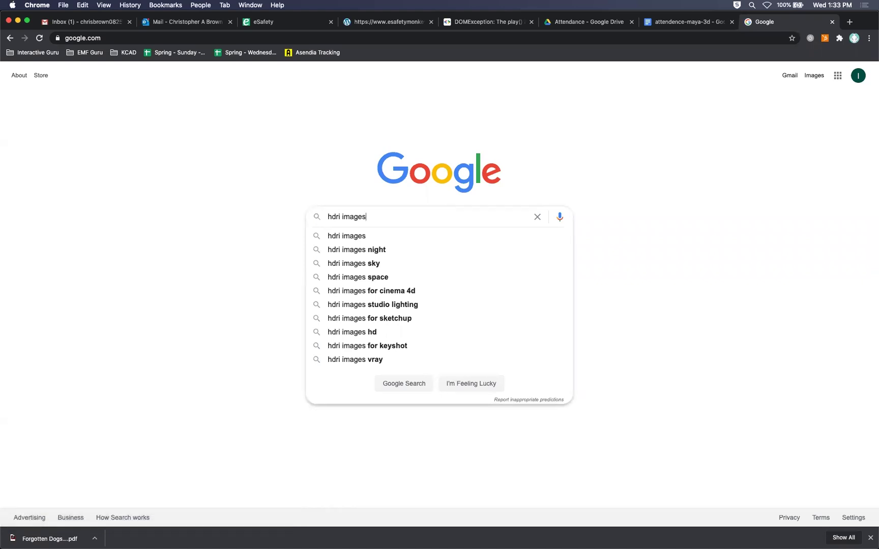
key(Return)
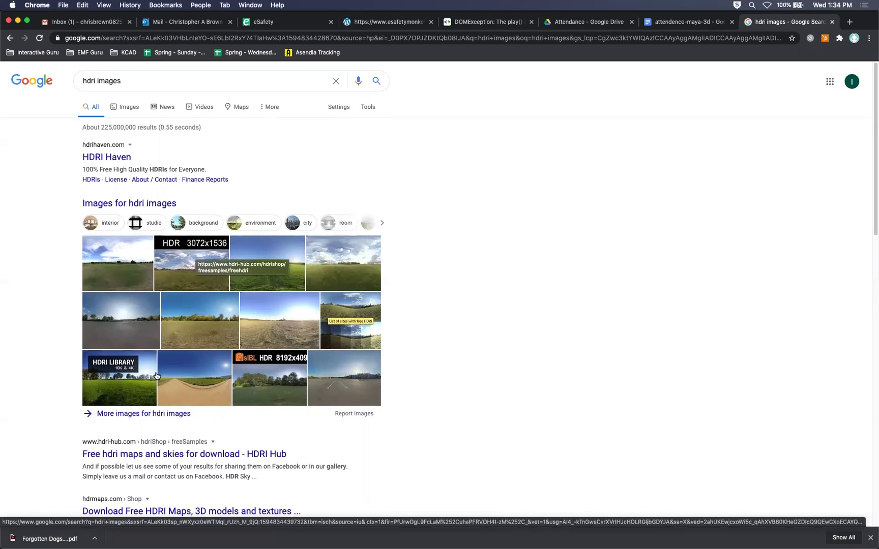
Open the HDRI Haven site from the search results and go to its collection of 200+ HDRIs.
scroll(157, 366, down, 1)
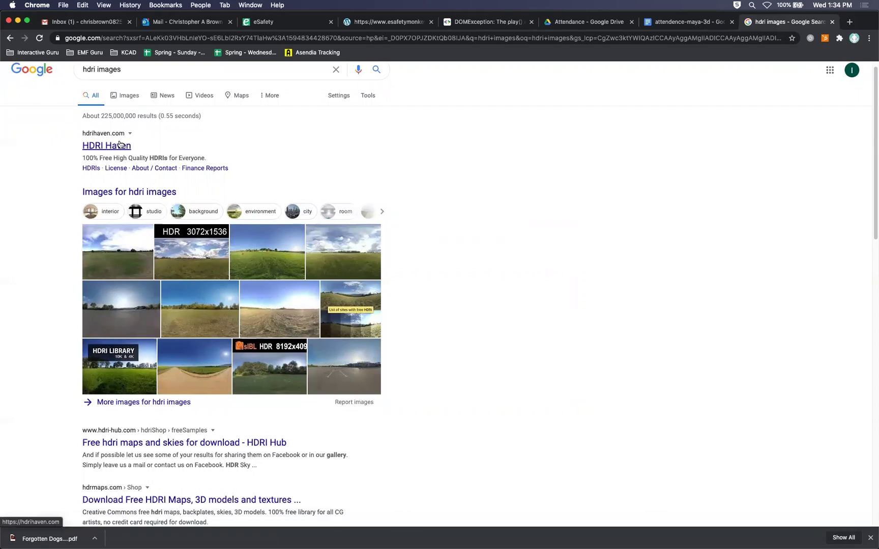
click(119, 145)
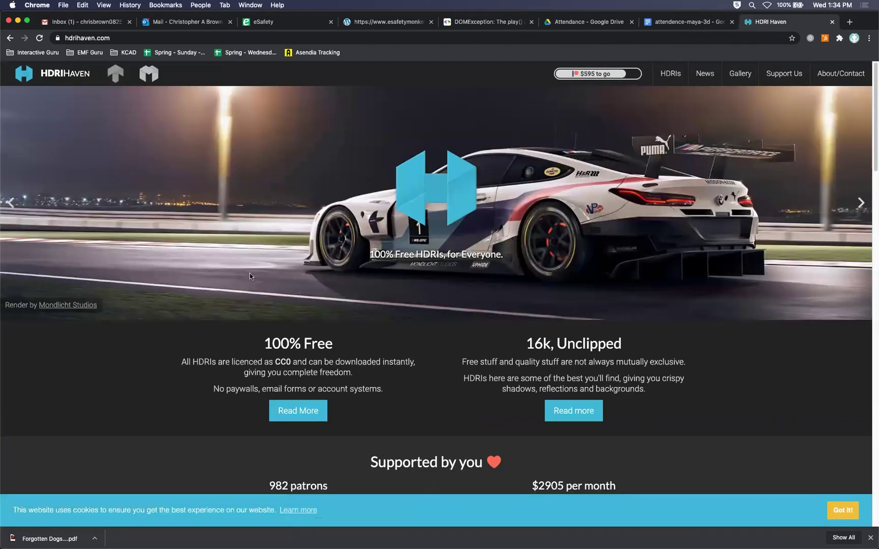
scroll(250, 273, down, 10)
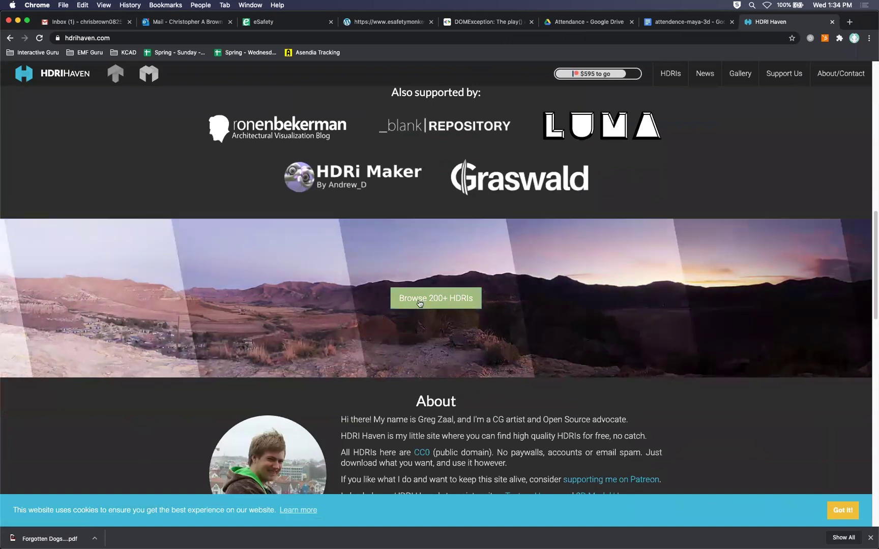
click(420, 303)
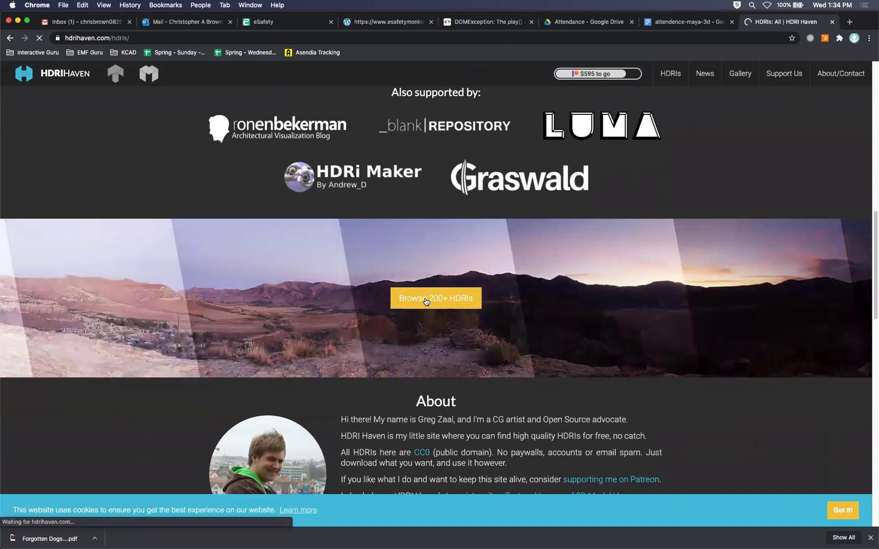
Browse the Outdoor category of the HDRI collection and open the Palermo Park page.
scroll(425, 301, down, 3)
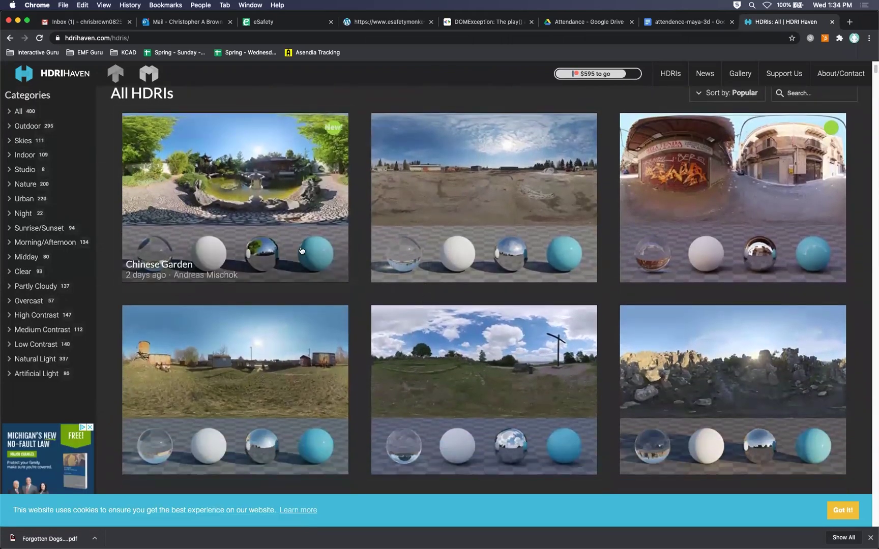
scroll(300, 249, up, 4)
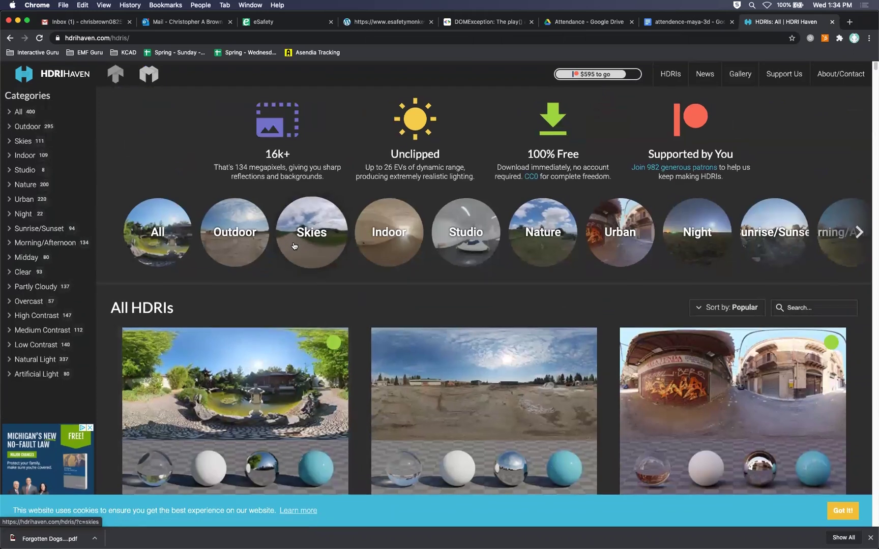
click(262, 248)
scroll(415, 333, up, 2)
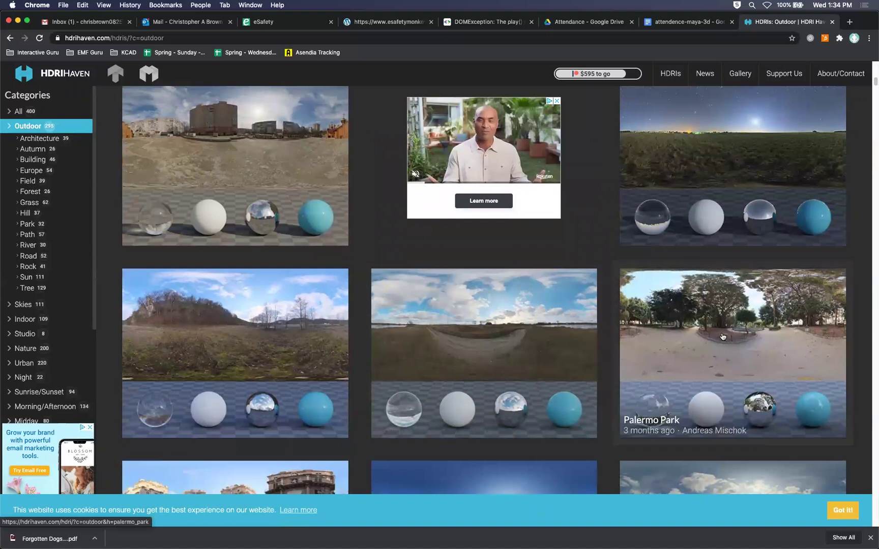
click(723, 336)
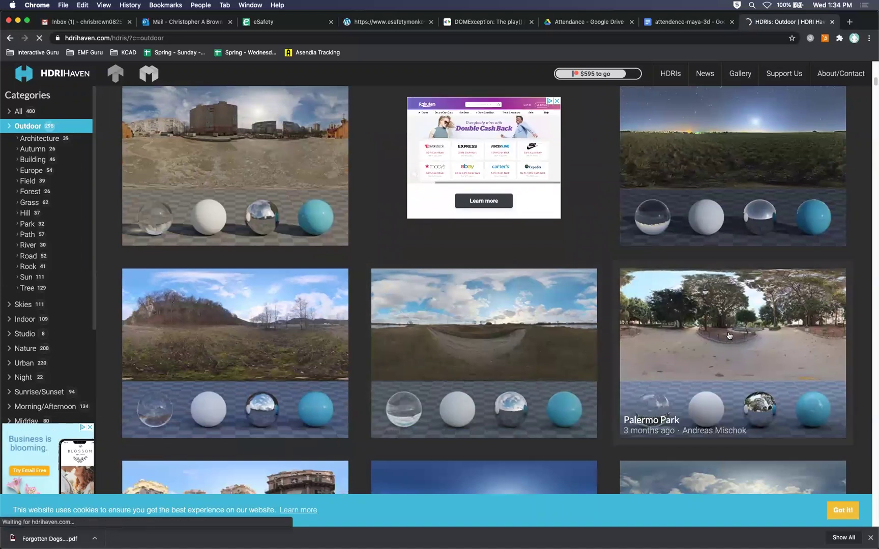
right_click(708, 355)
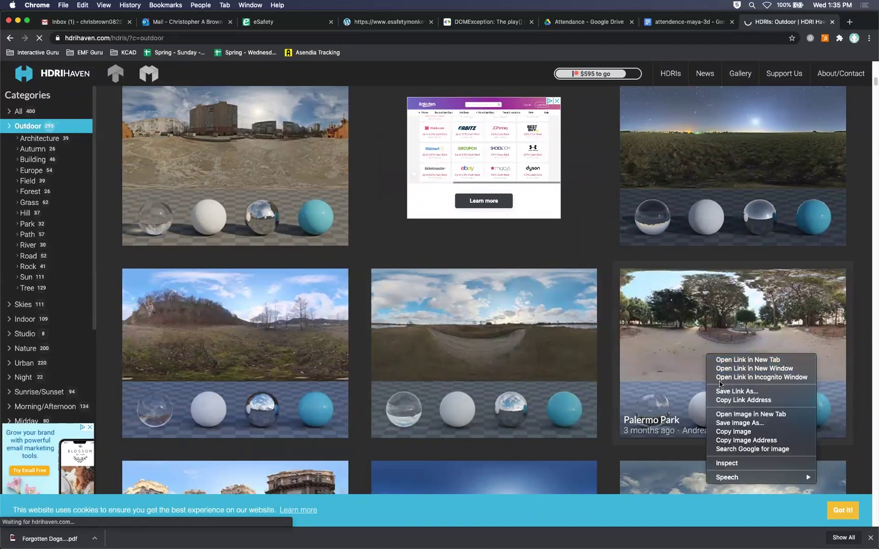
Download the 2k HDR version of Palermo Park.
scroll(329, 378, down, 5)
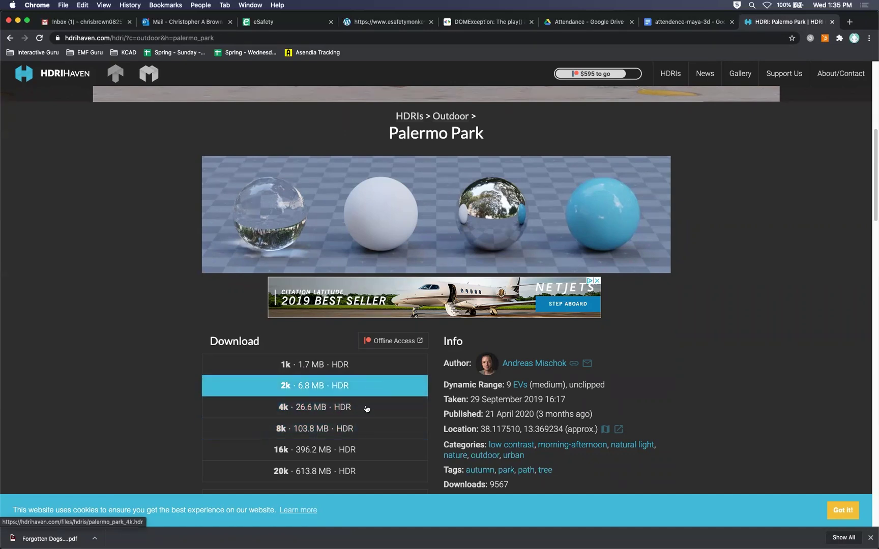
scroll(365, 432, down, 3)
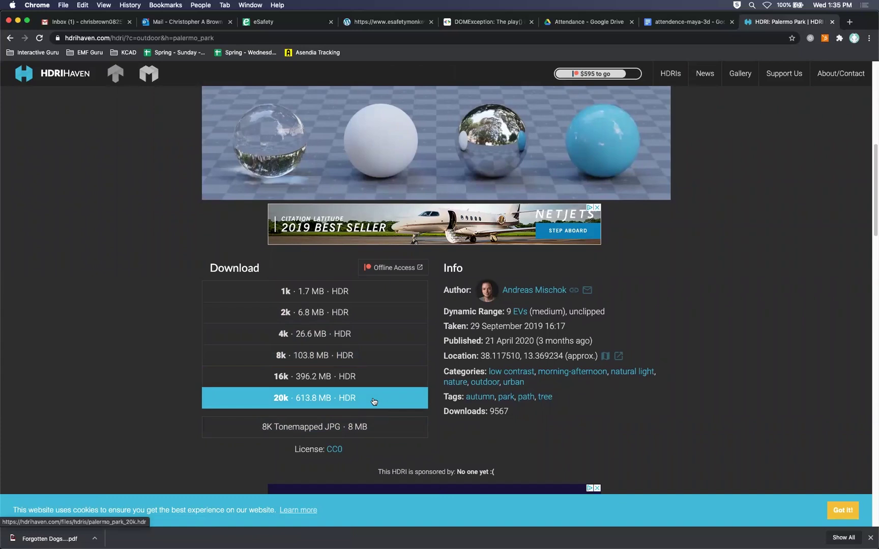
click(334, 314)
scroll(335, 189, up, 10)
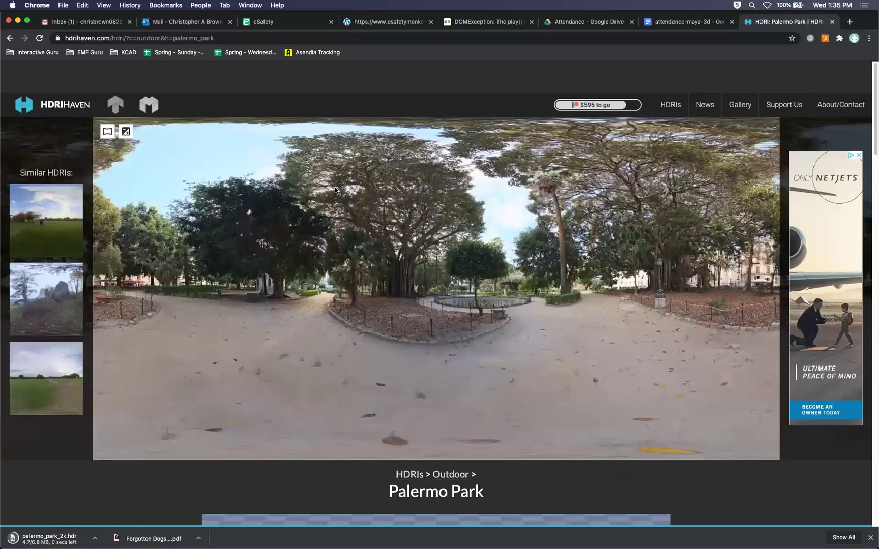
Go back to the full collection, find Cayley Interior in the Indoor category and download its 2k HDR version.
click(10, 38)
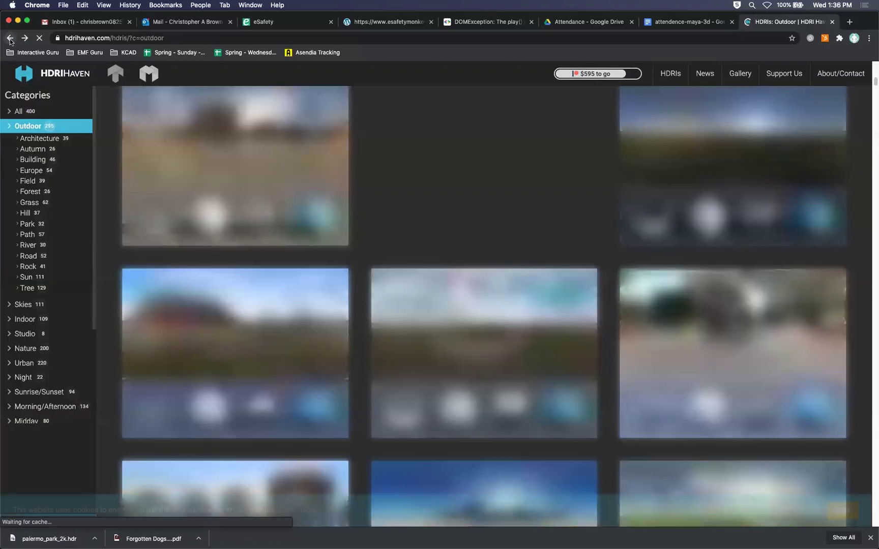
click(10, 38)
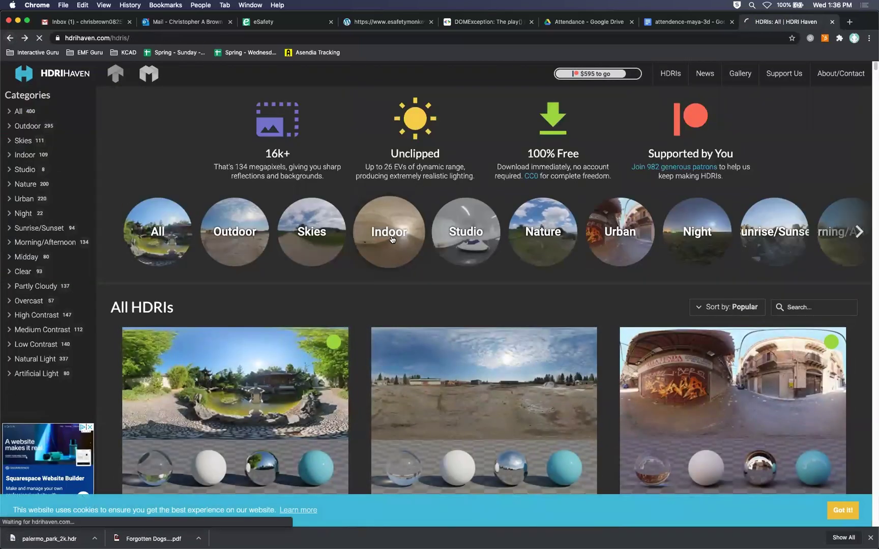
click(392, 240)
scroll(412, 455, down, 2)
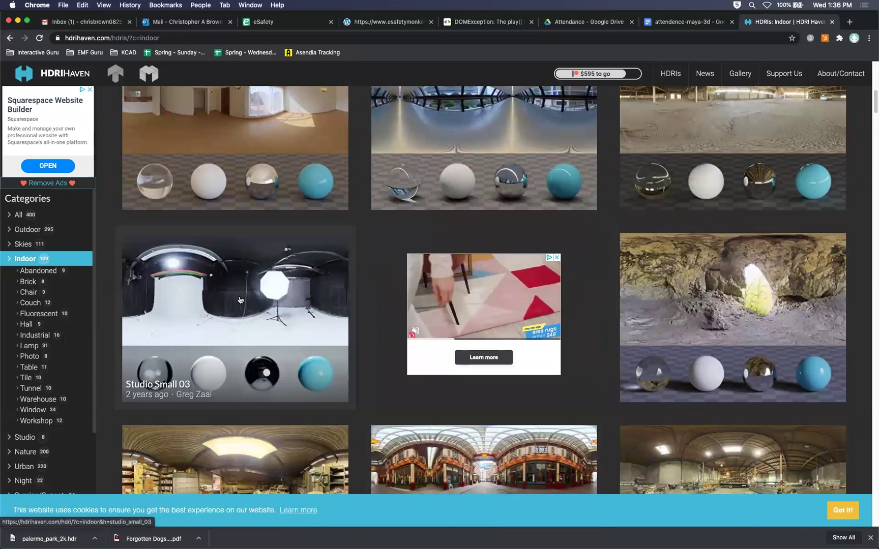
scroll(254, 301, down, 4)
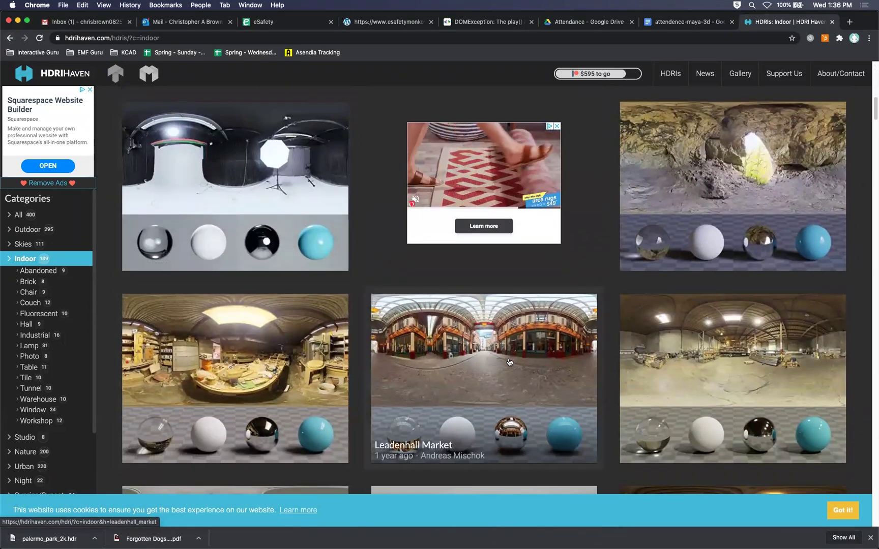
scroll(509, 362, down, 5)
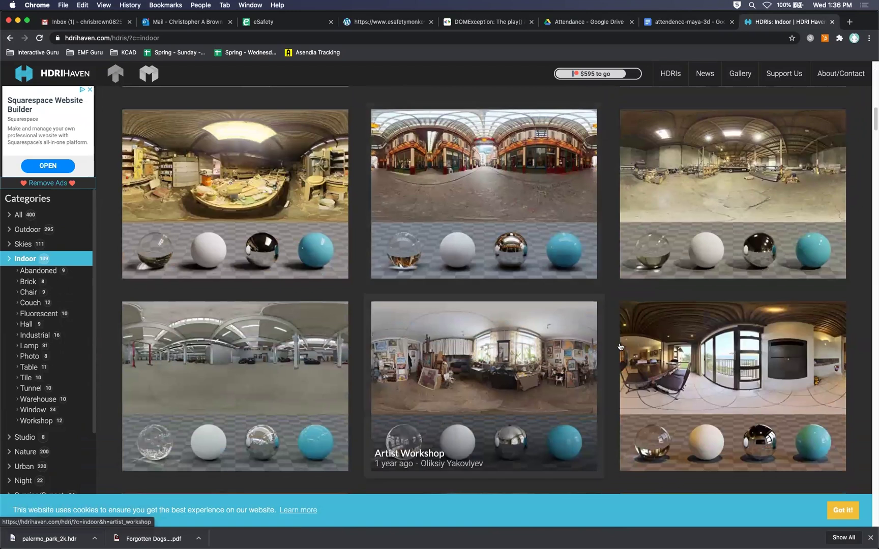
click(757, 376)
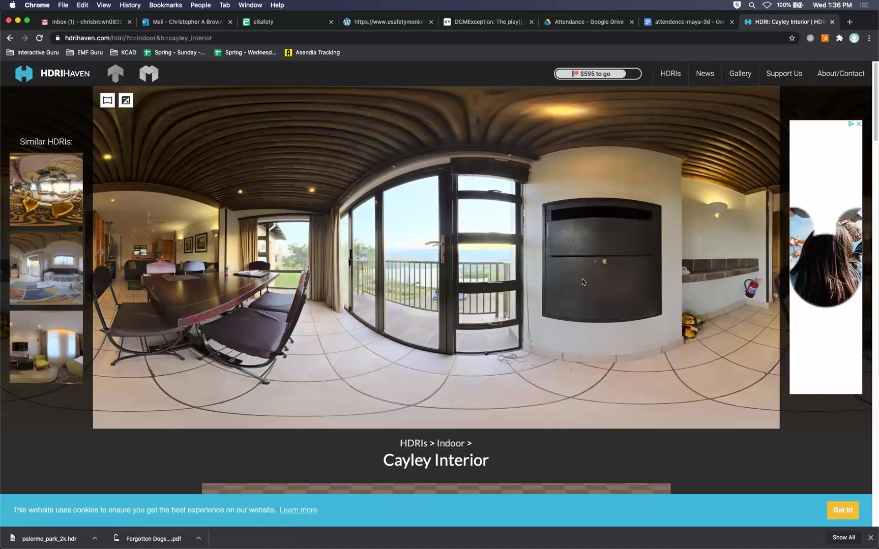
scroll(584, 283, down, 10)
click(319, 231)
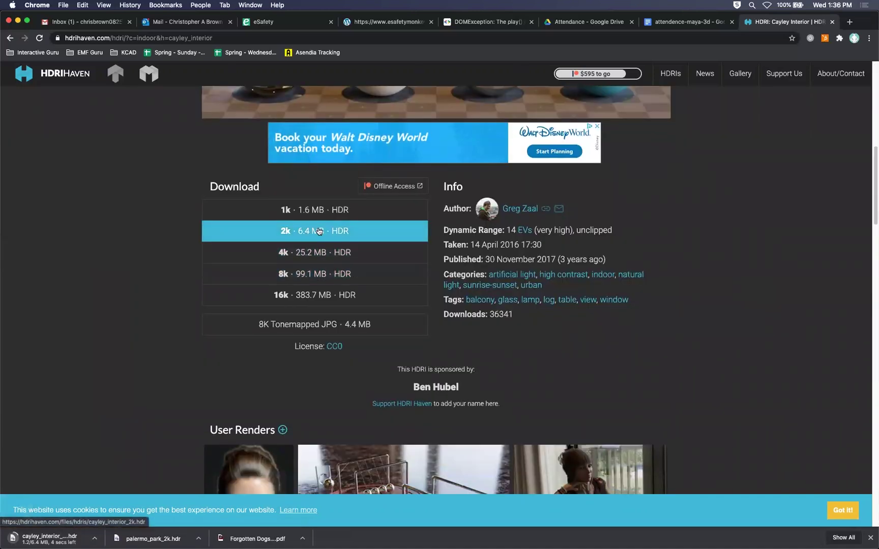
Switch to Maya, delete the existing aiSkyDomeLight1, and test-render the scene without it.
key(super+Tab)
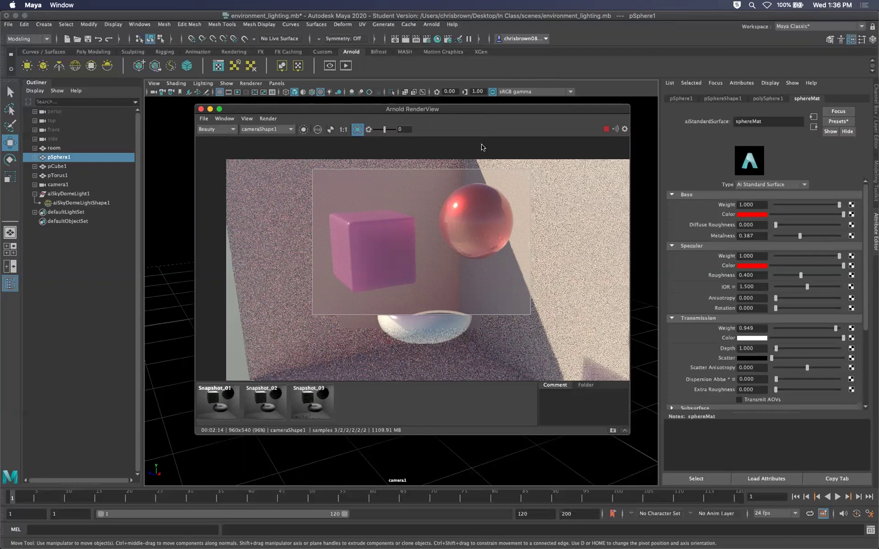
click(200, 108)
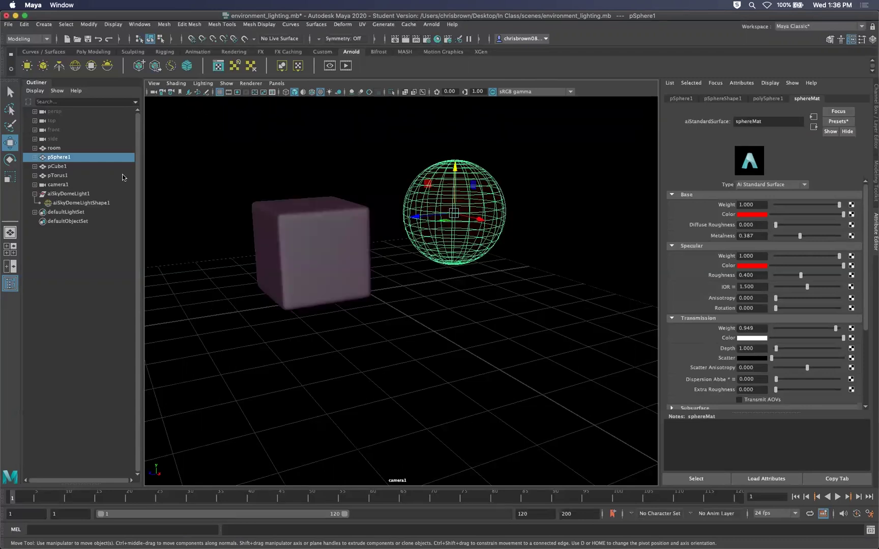
click(77, 193)
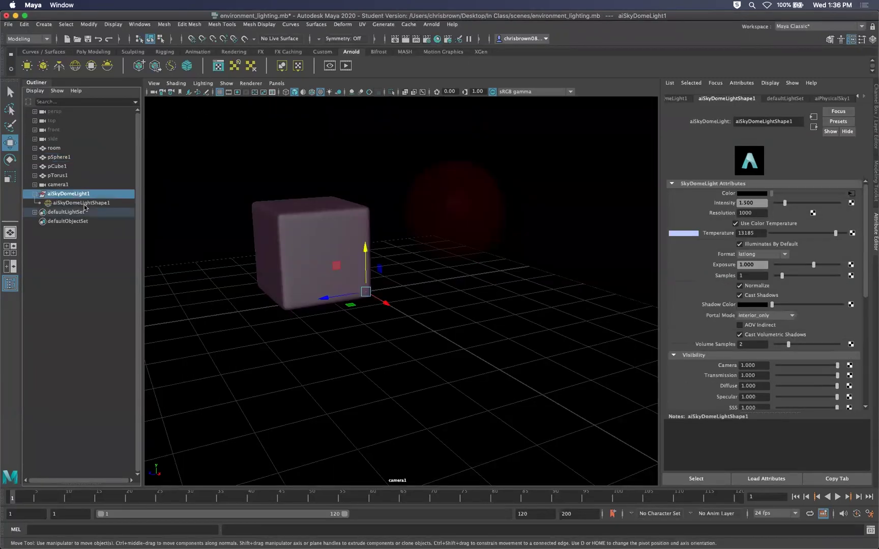
click(85, 205)
click(75, 194)
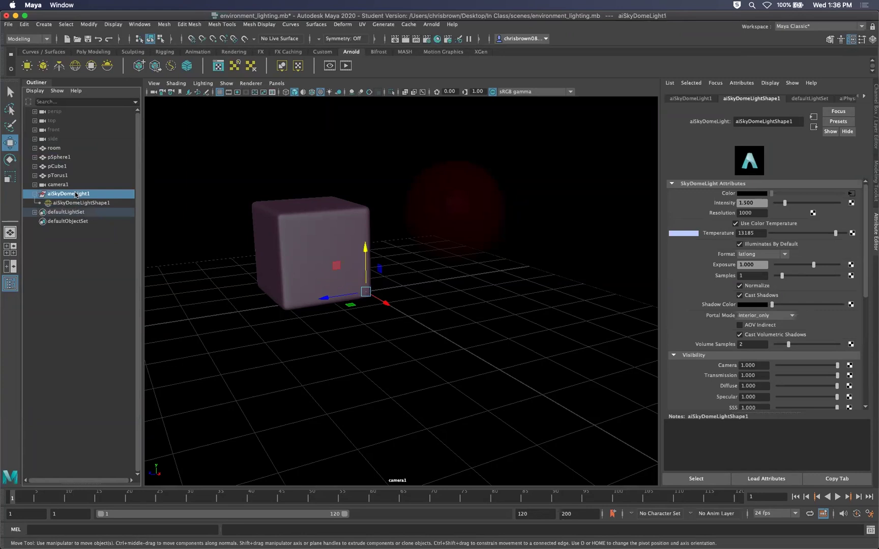
key(Delete)
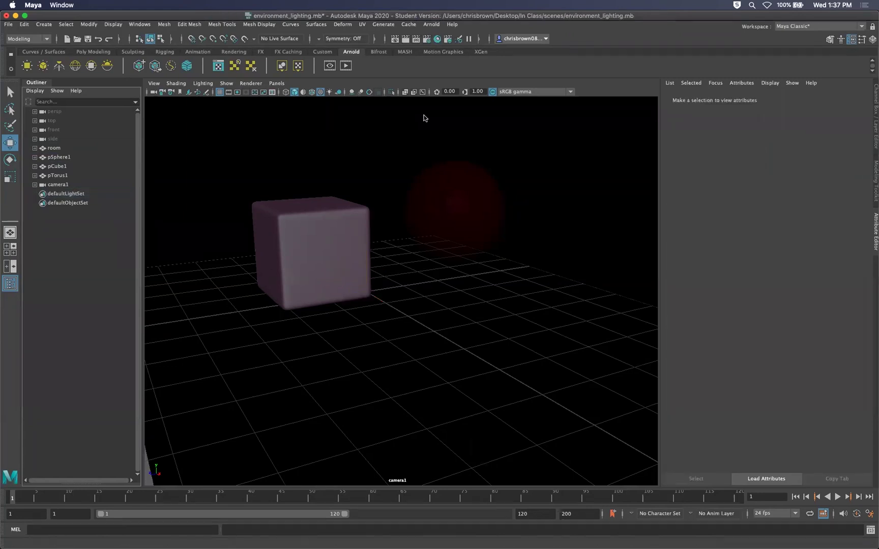
click(346, 66)
click(202, 108)
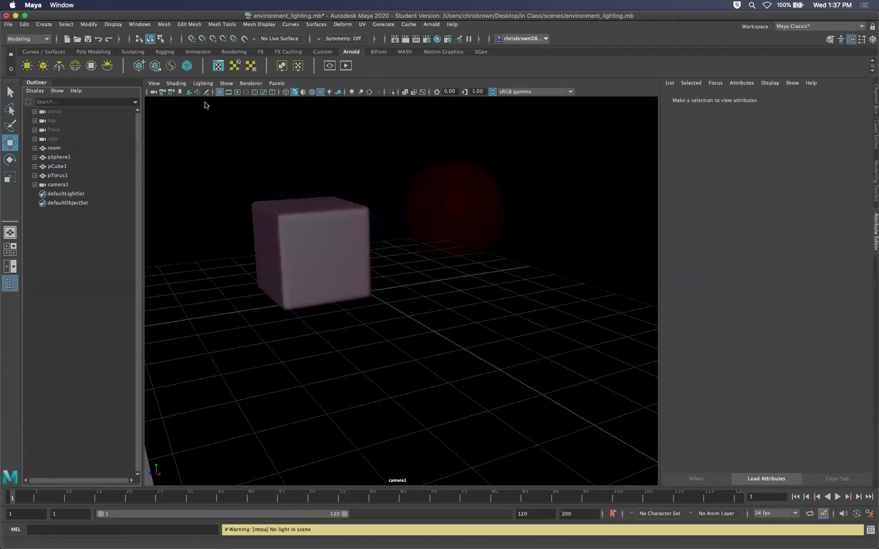
Add a new Arnold Skydome Light with its default settings and test-render the scene with it.
click(432, 24)
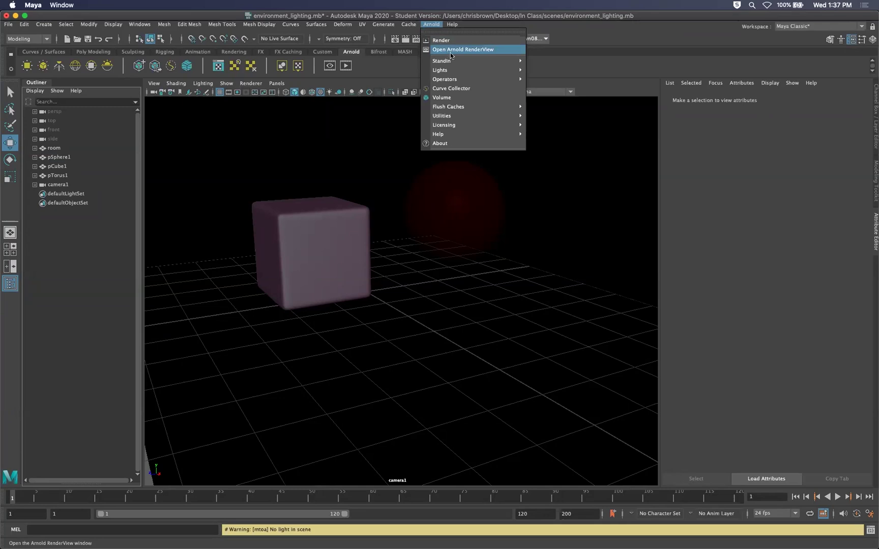
mouse_move(514, 70)
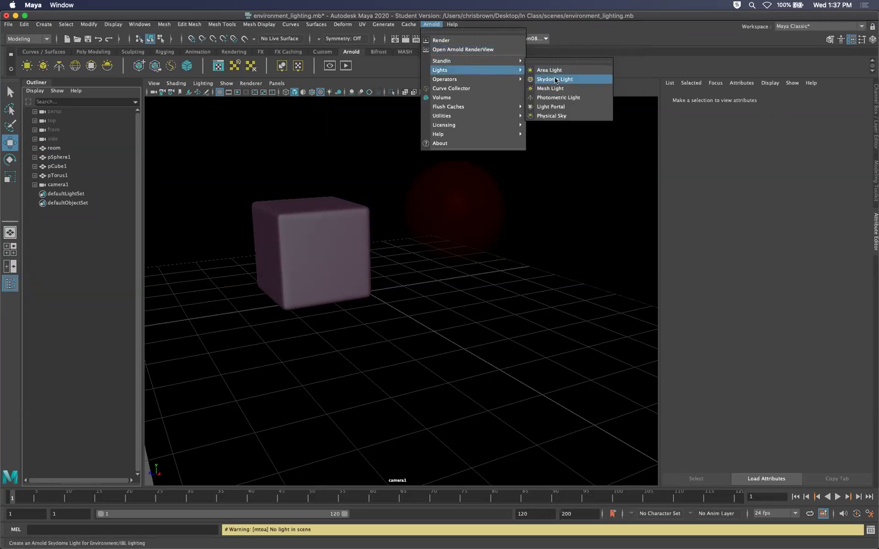
click(555, 79)
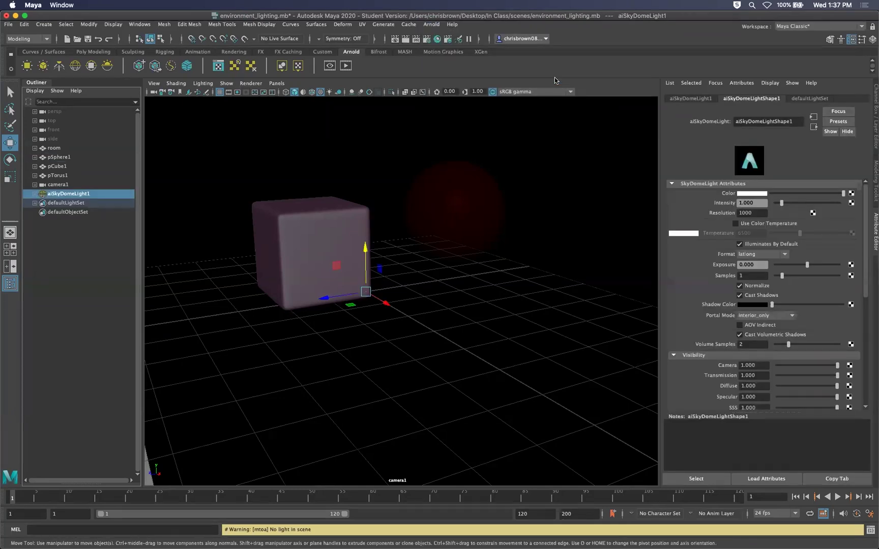
click(702, 100)
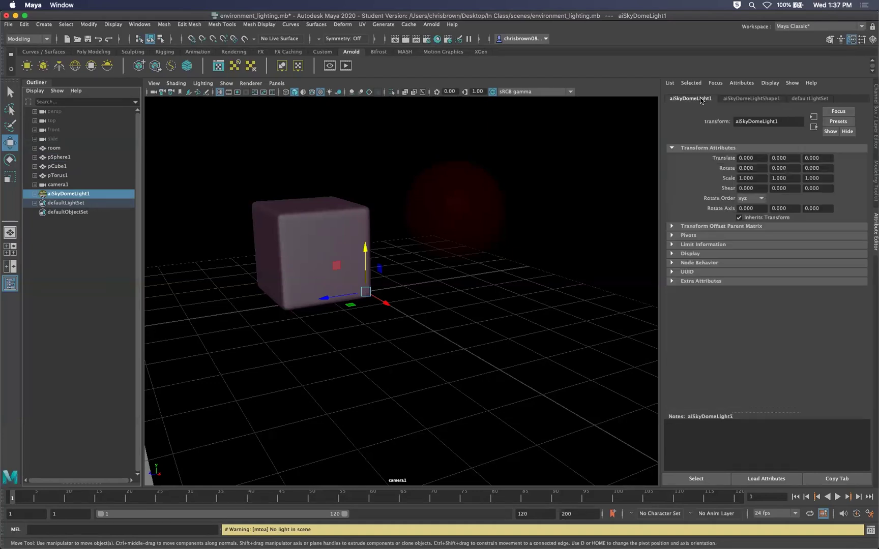
click(741, 100)
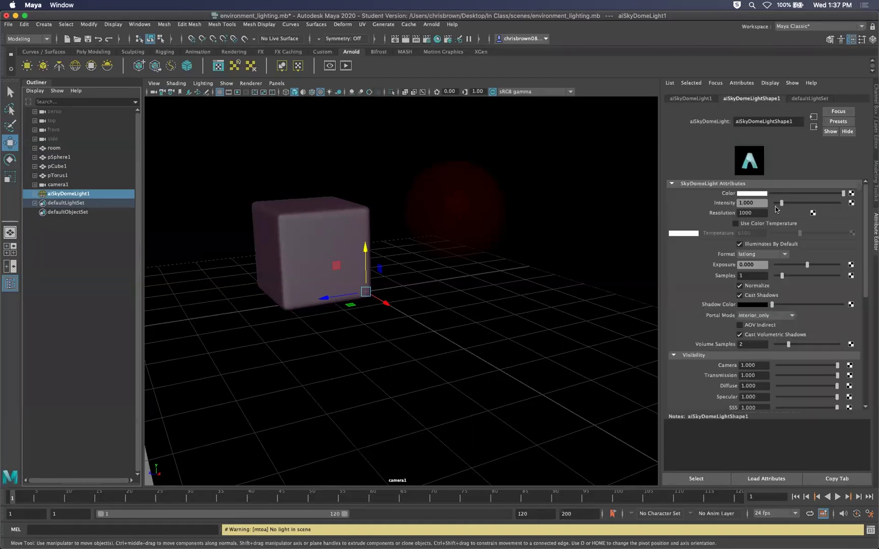
scroll(777, 212, down, 5)
scroll(763, 305, up, 5)
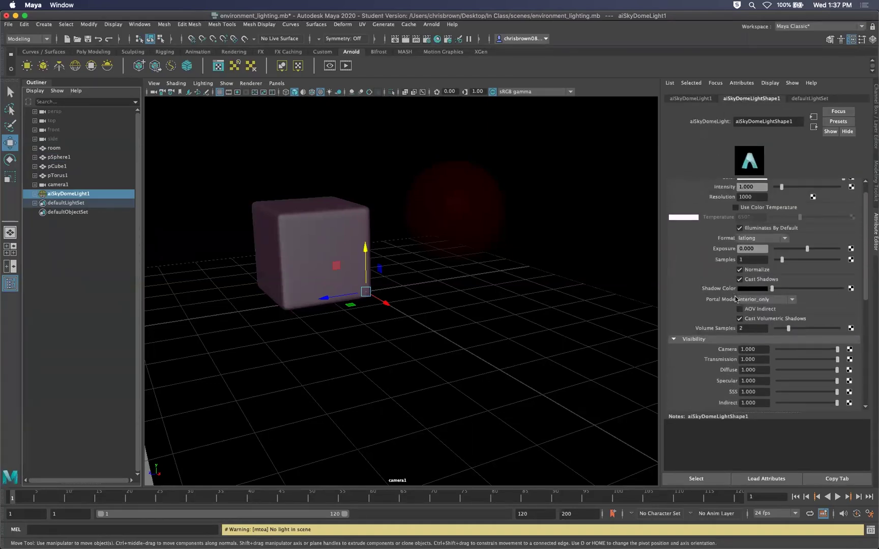
scroll(735, 299, up, 2)
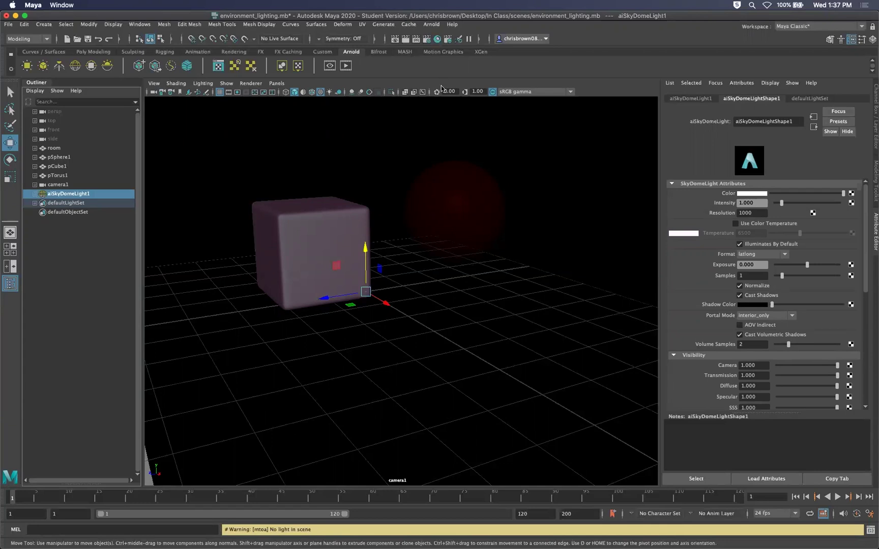
click(346, 66)
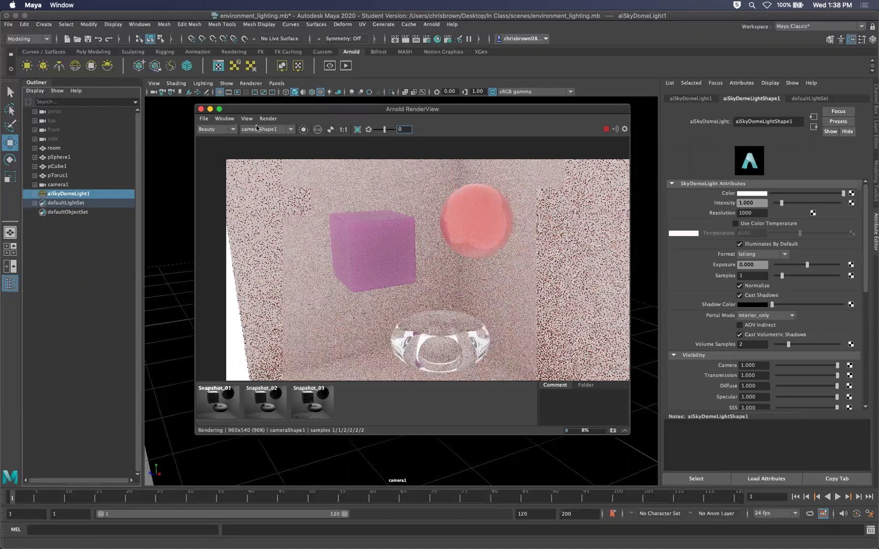
click(201, 109)
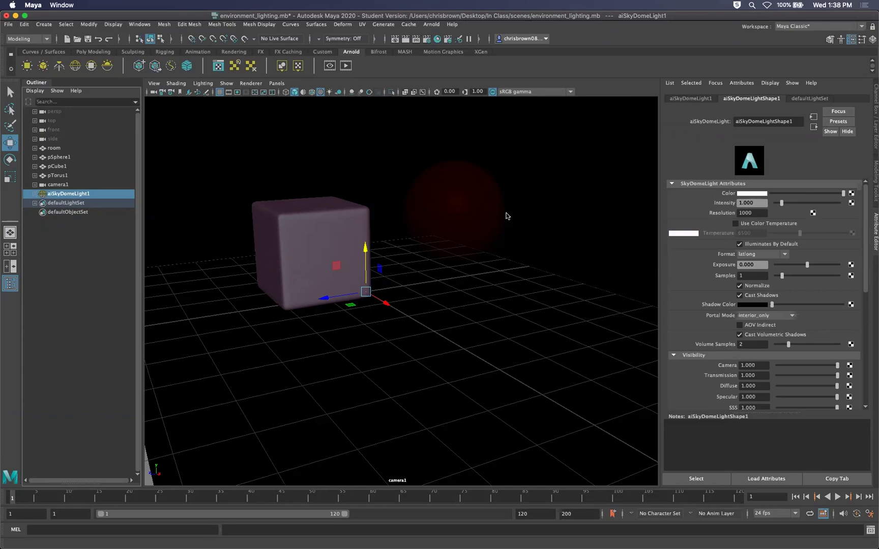
Show the four-view layout and examine how the skydome sphere surrounds the room in the perspective view.
key(space)
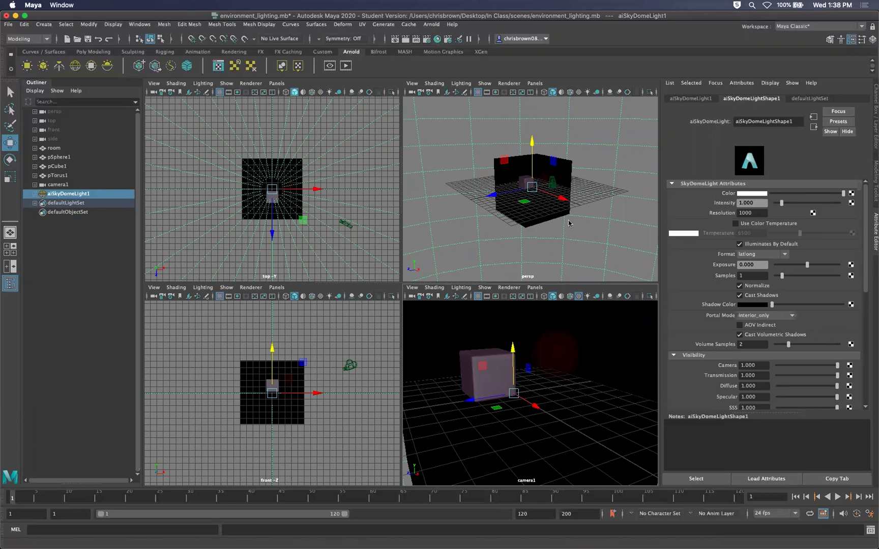
scroll(569, 222, down, 10)
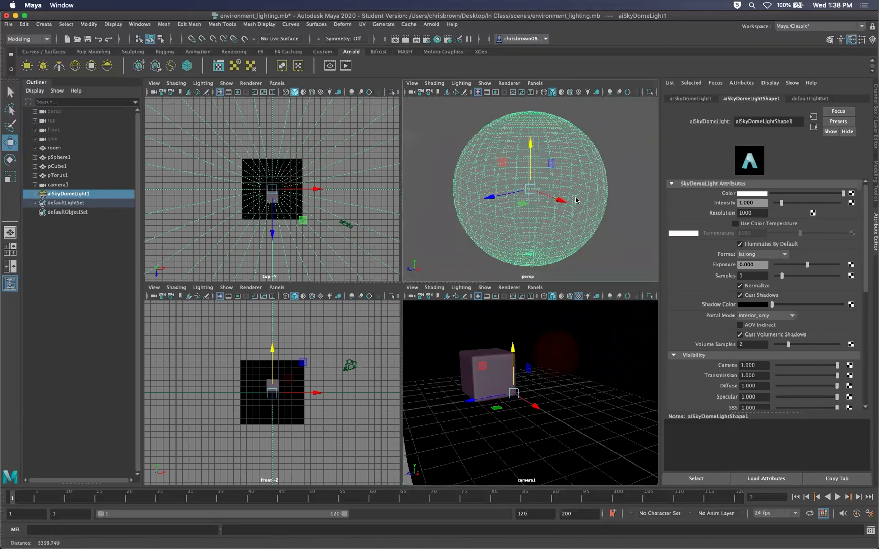
scroll(576, 200, down, 5)
alt+drag(575, 222, 551, 219)
scroll(563, 178, up, 15)
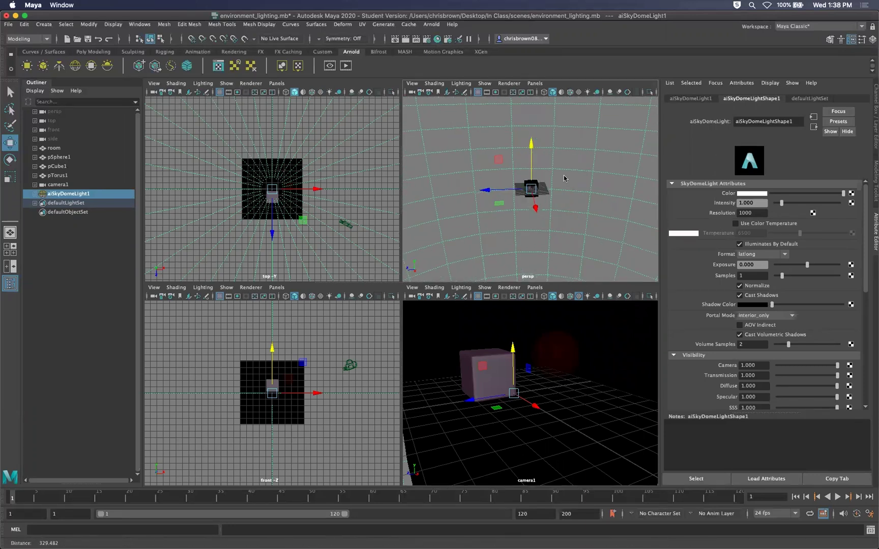
scroll(563, 178, up, 10)
alt+drag(578, 217, 570, 197)
alt+right_drag(570, 197, 673, 188)
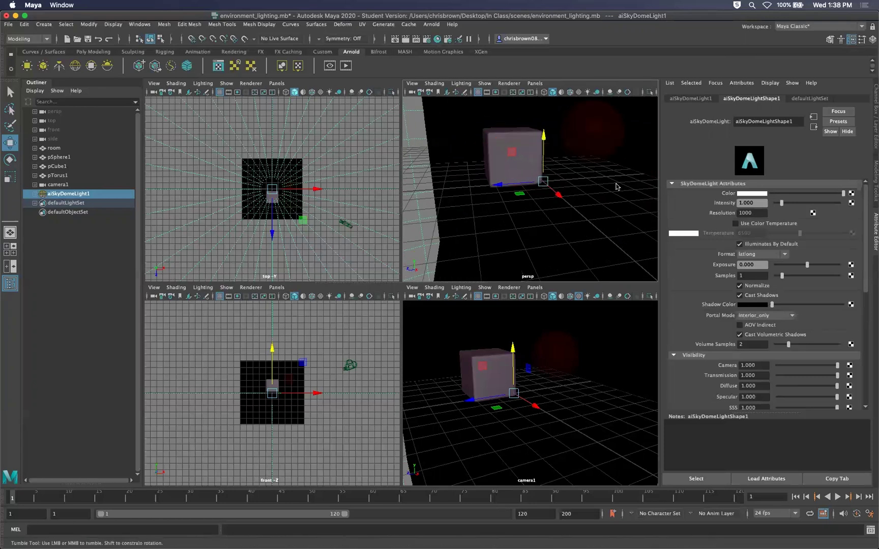
key(a)
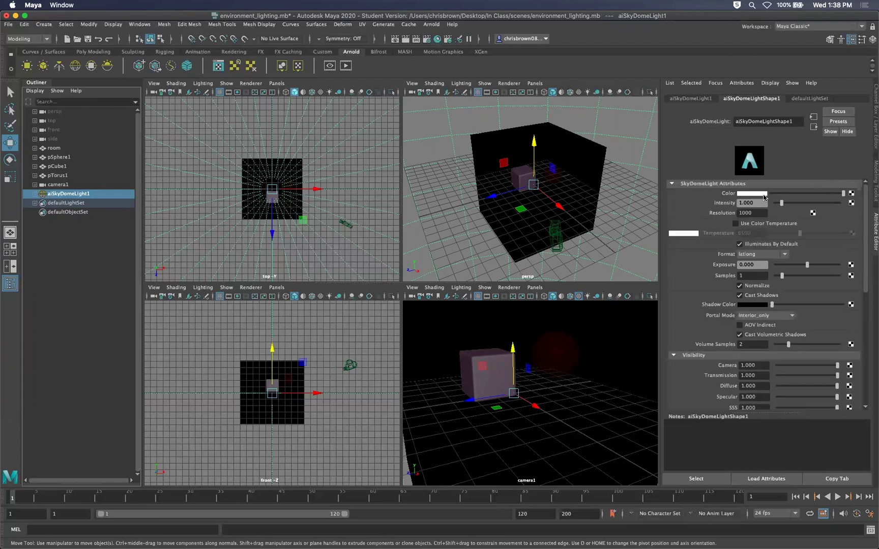
Map a File texture to the skydome light's color and load palermo_park_2k.hdr from the Downloads folder.
click(851, 194)
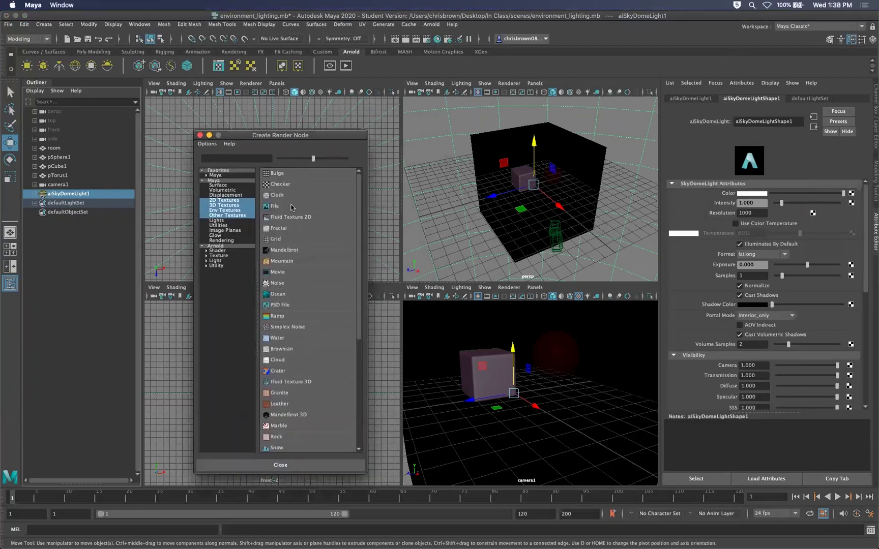
click(274, 206)
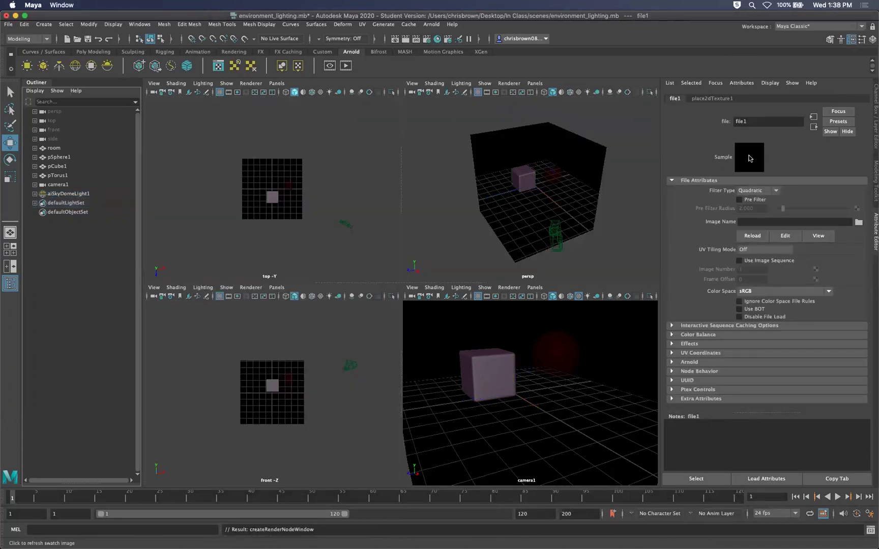
click(859, 223)
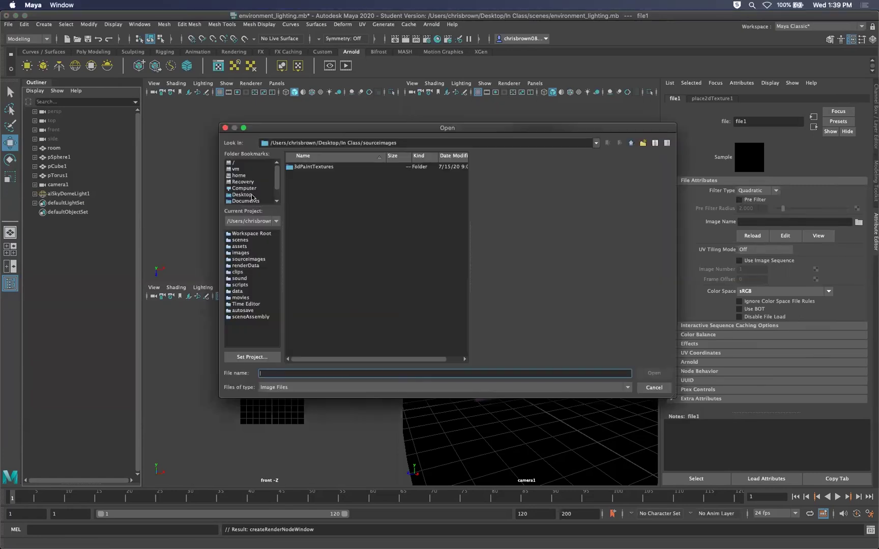
scroll(264, 196, down, 1)
click(265, 195)
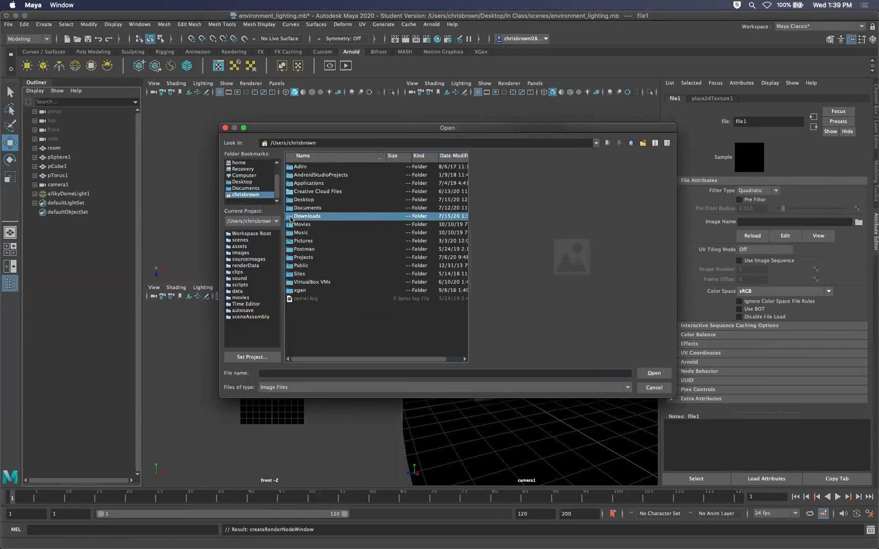
double_click(291, 217)
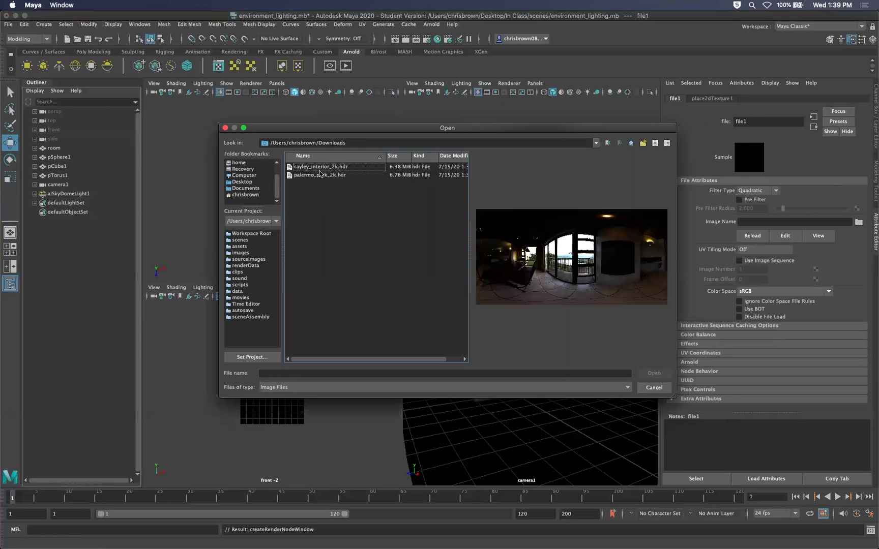
click(320, 175)
click(332, 166)
click(333, 174)
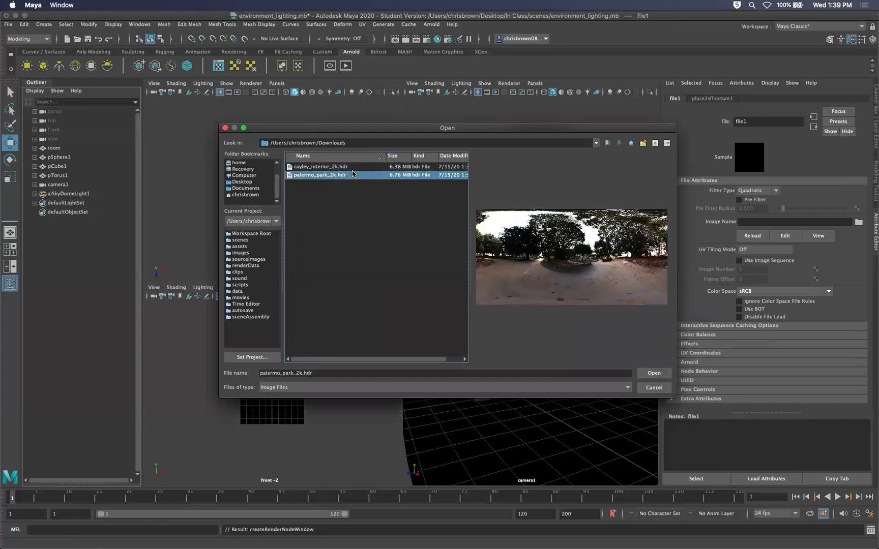
click(650, 373)
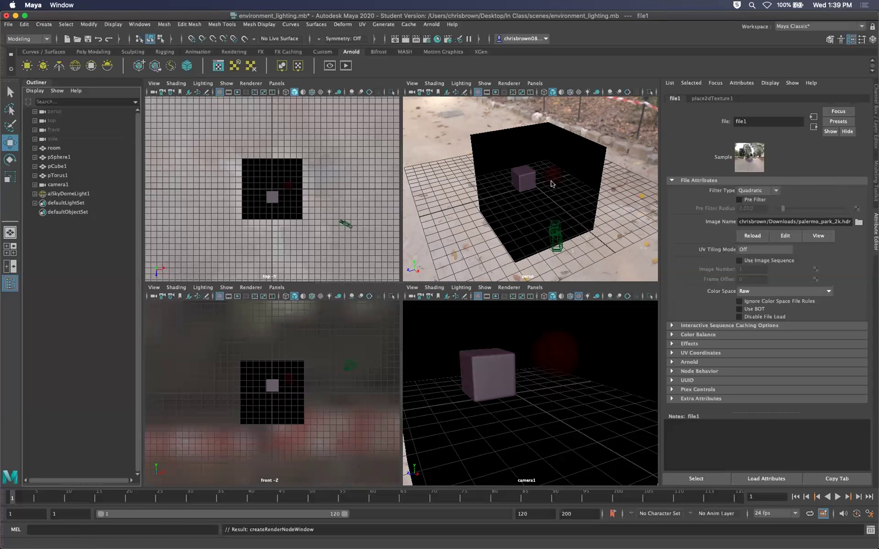
Enlarge the perspective view and test-render the room from there against the park HDRI, closing the render window when done.
mouse_move(561, 185)
alt+mouse_down()
mouse_move(559, 152)
mouse_move(638, 155)
mouse_move(527, 165)
mouse_move(492, 135)
mouse_move(559, 161)
mouse_move(552, 176)
alt+mouse_up()
key(space)
alt+drag(429, 260, 386, 60)
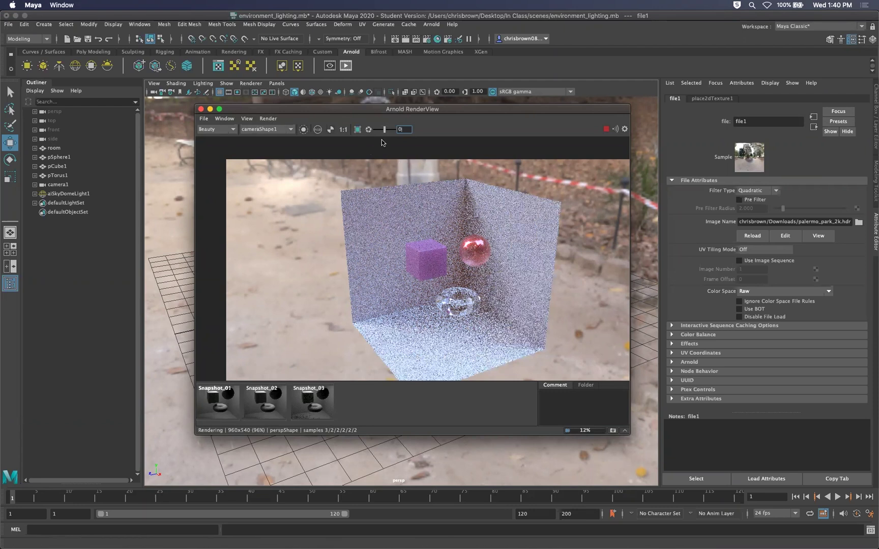
click(200, 108)
Enlarge the camera1 view and select the torus pTorus1 in it, with the Select tool active.
key(space)
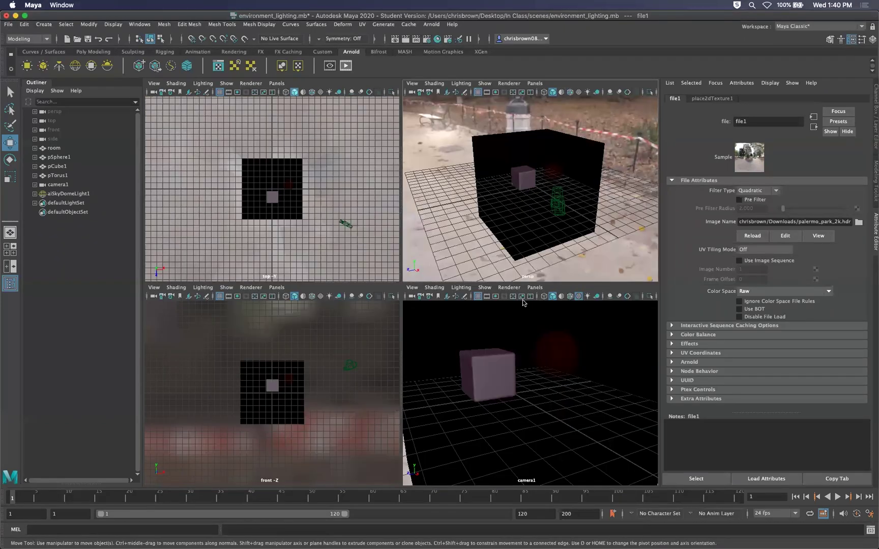
click(574, 364)
key(space)
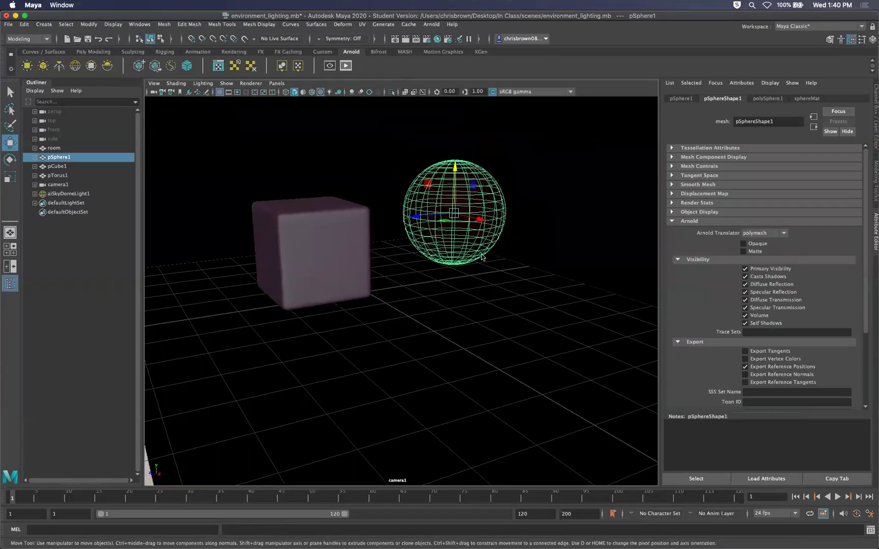
key(space)
key(space)
key(6)
click(57, 175)
key(q)
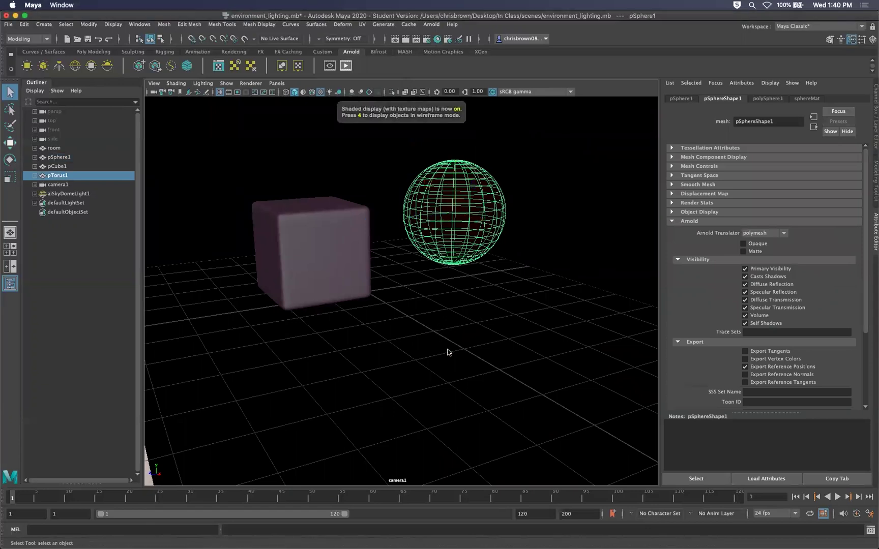
Compare the wireframe, shaded, textured and all-lights display modes in the camera1 view, leaving all-lights display on.
key(6)
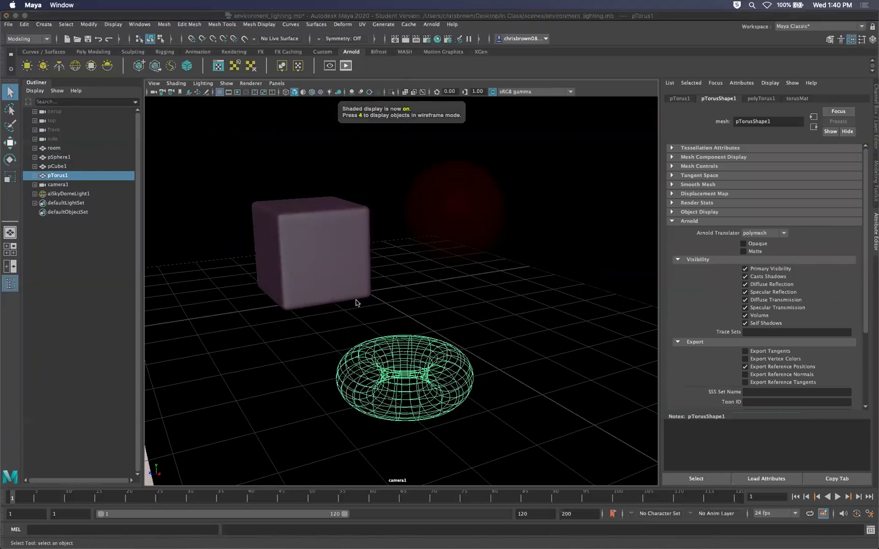
key(7)
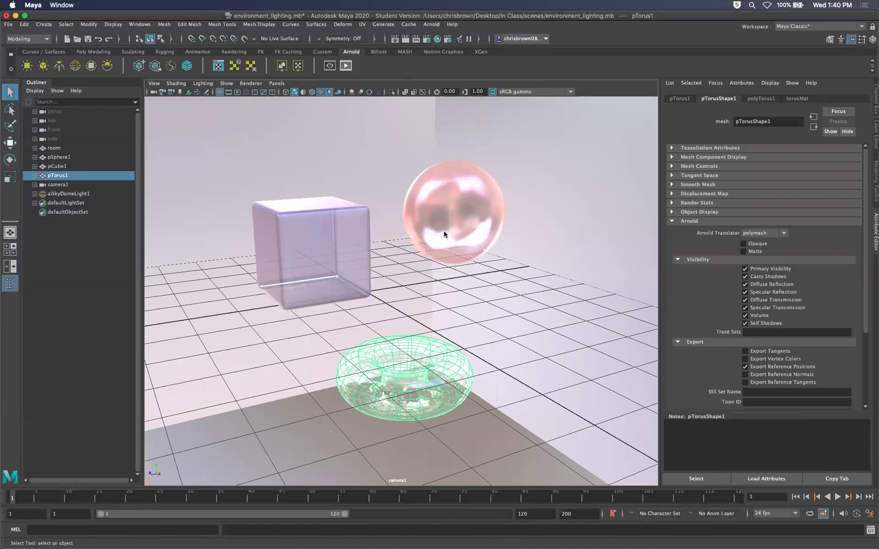
key(4)
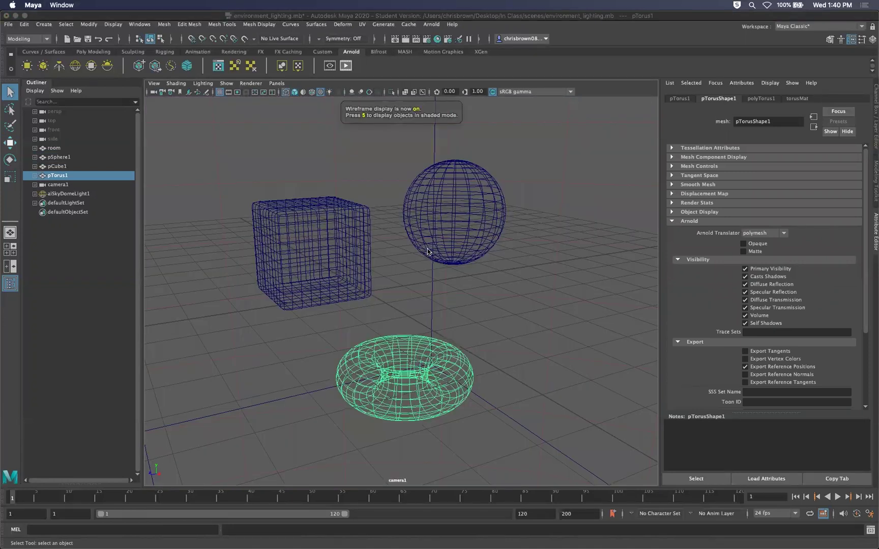
key(5)
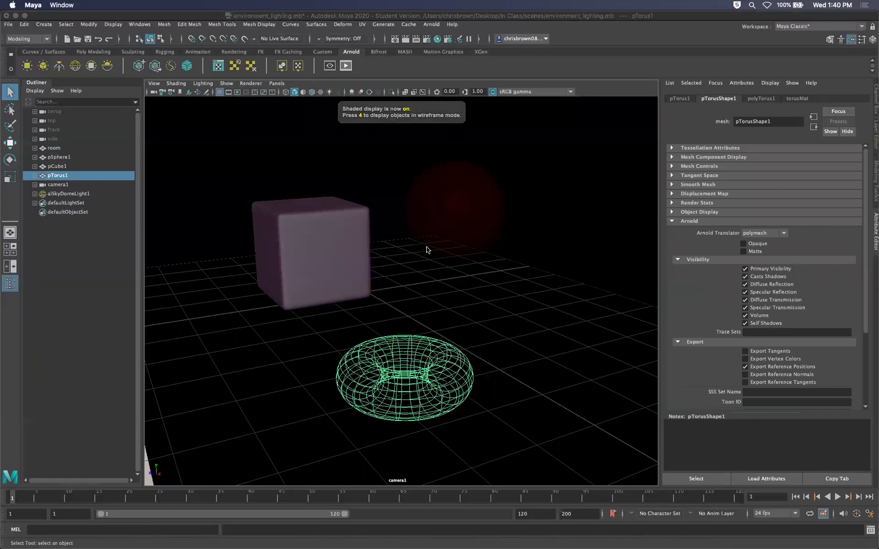
key(6)
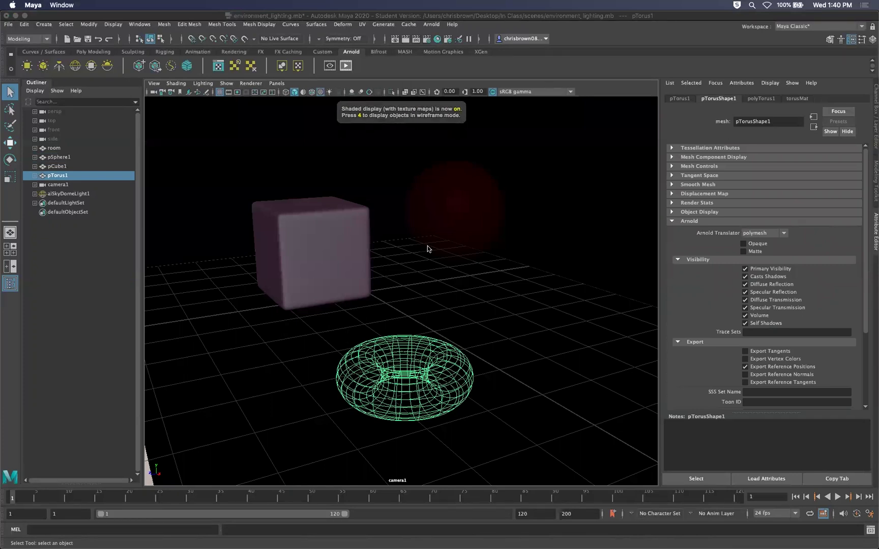
key(7)
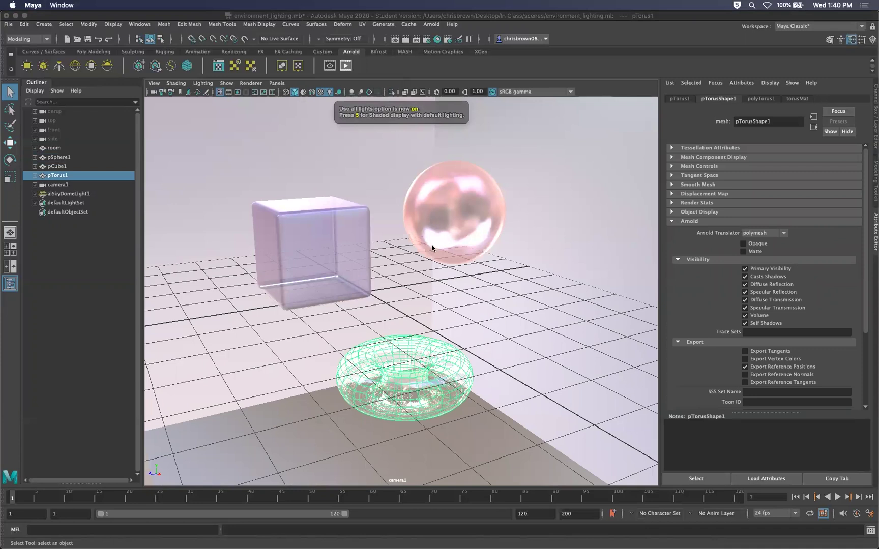
alt+drag(457, 267, 544, 372)
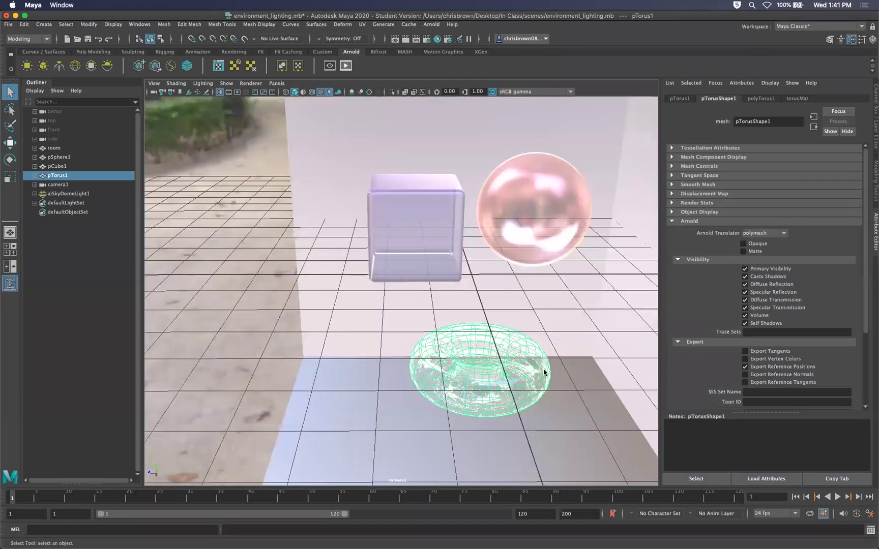
Blend the Car_Paint preset at 50% into the torus material torusMat.
click(423, 391)
click(482, 393)
click(797, 98)
click(838, 121)
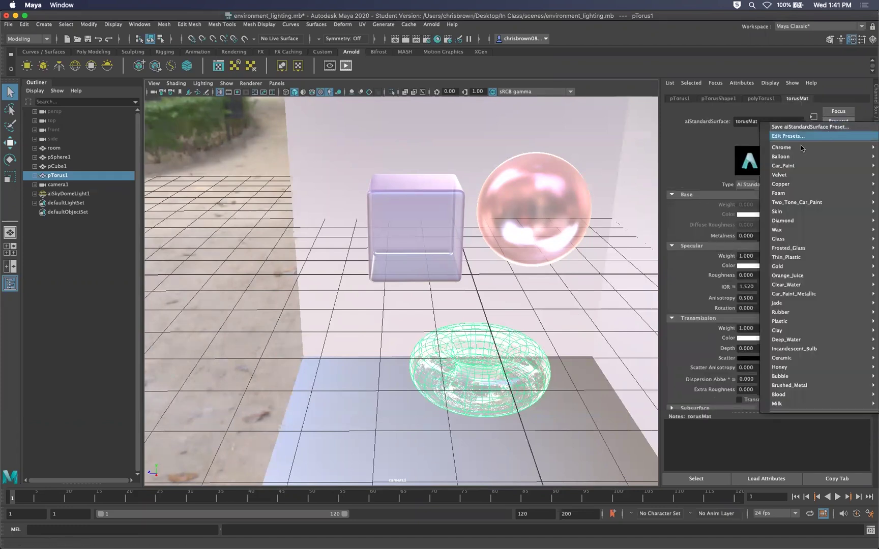
mouse_move(807, 166)
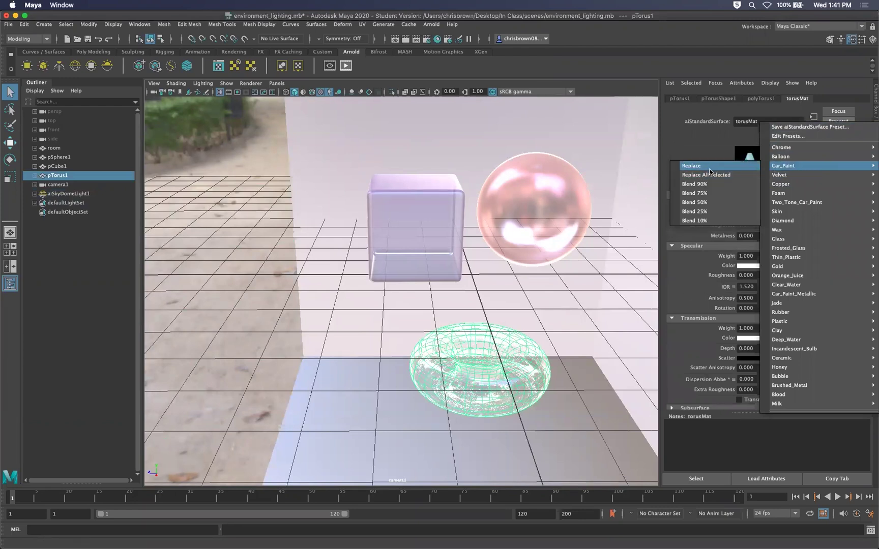
click(707, 203)
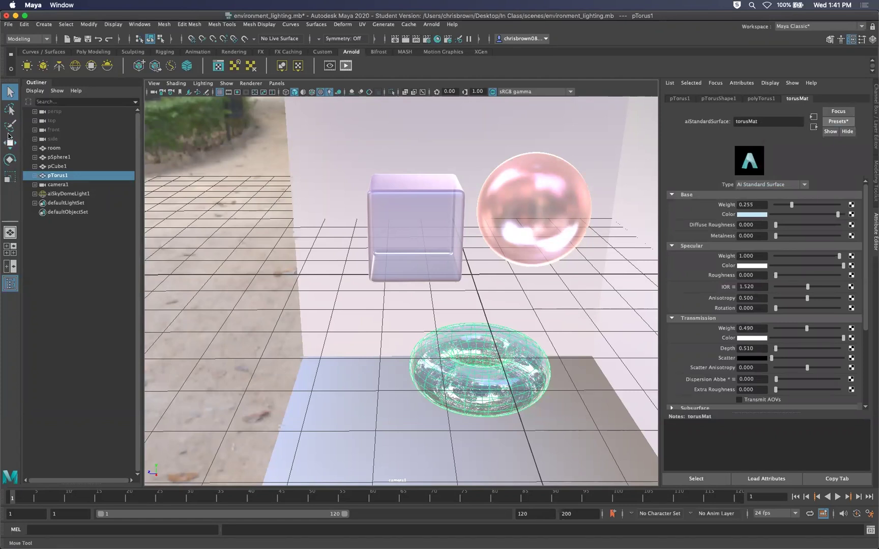
Raise the torus and shift it along the X axis so it sits just below the sphere in the camera1 view.
alt+drag(450, 356, 534, 336)
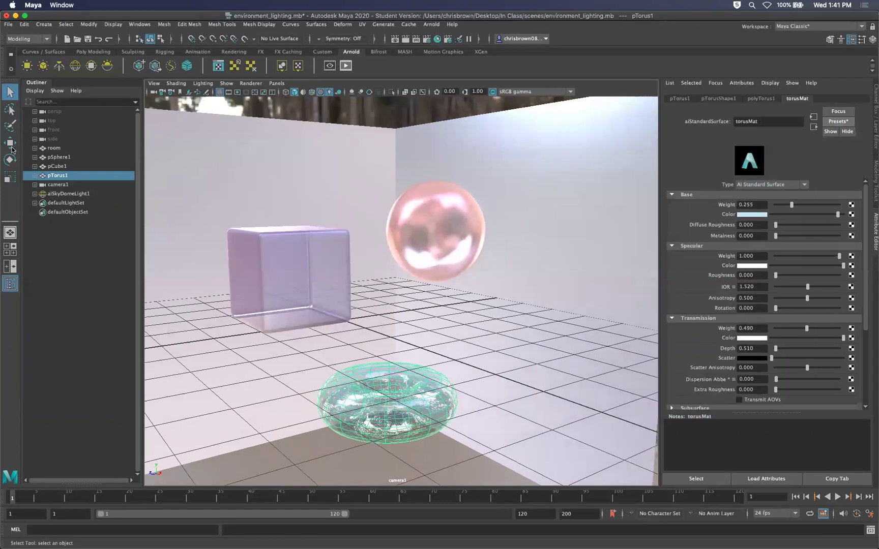
click(10, 144)
drag(389, 365, 388, 285)
mouse_move(418, 320)
mouse_down()
mouse_move(469, 319)
mouse_move(429, 327)
mouse_move(492, 281)
mouse_up()
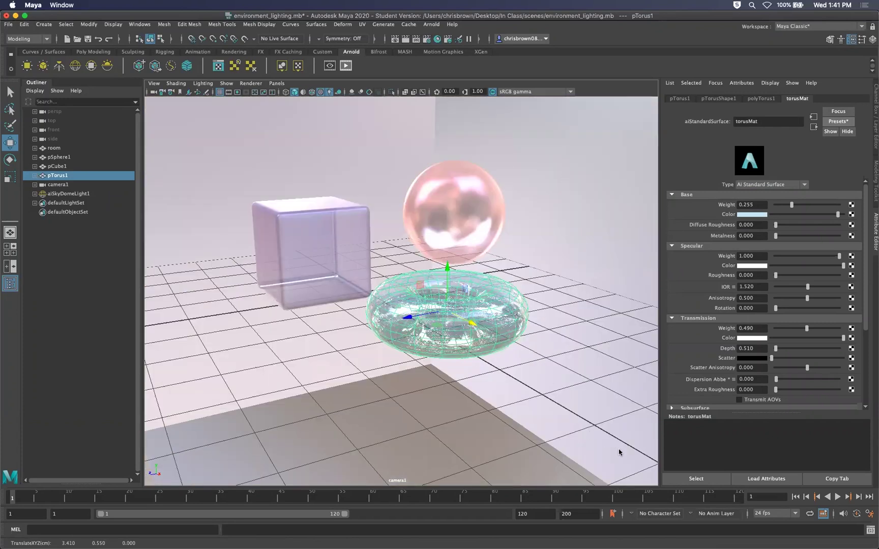
Clear the selection, render the camera1 view in Arnold RenderView and store a snapshot of the park-lit image.
click(459, 404)
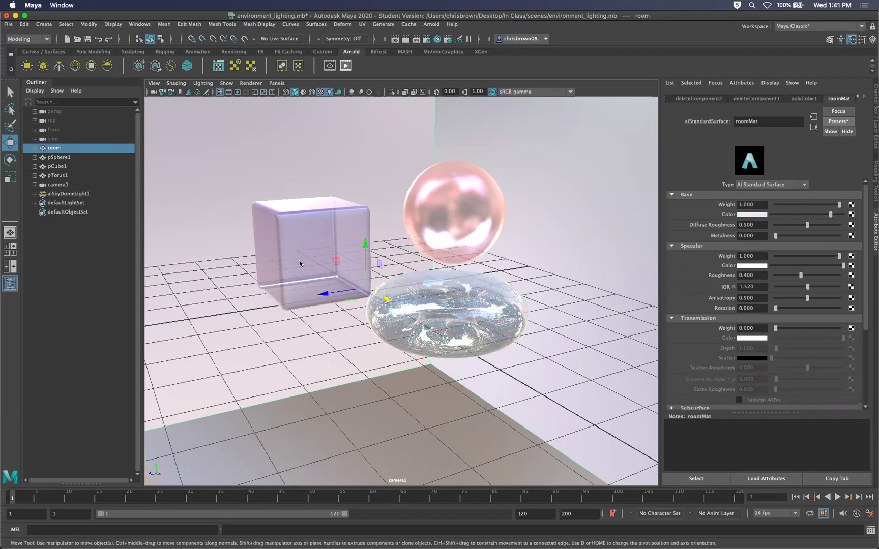
right_drag(401, 133, 402, 147)
click(345, 66)
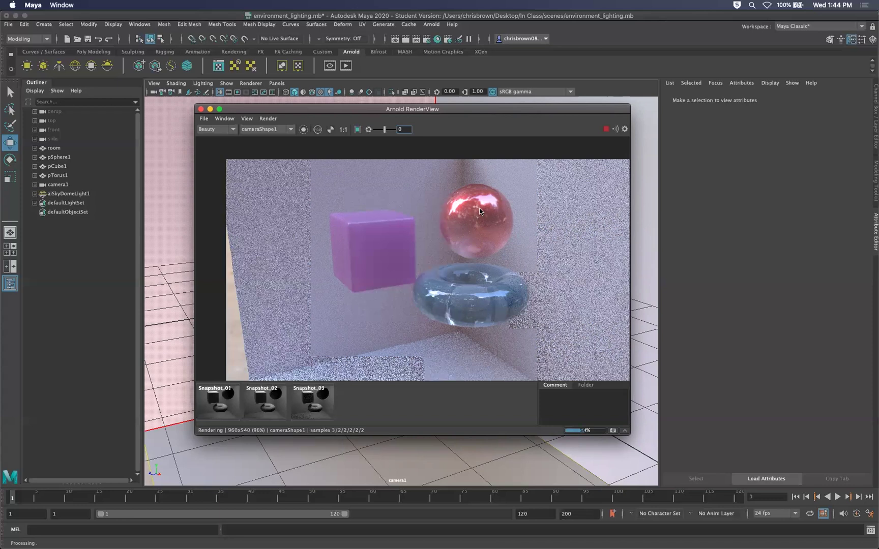
drag(489, 107, 469, 120)
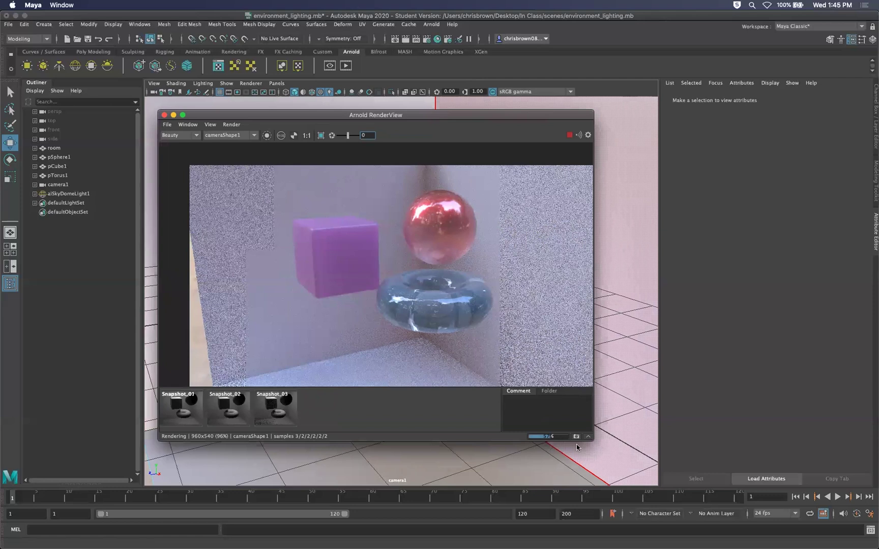
click(576, 436)
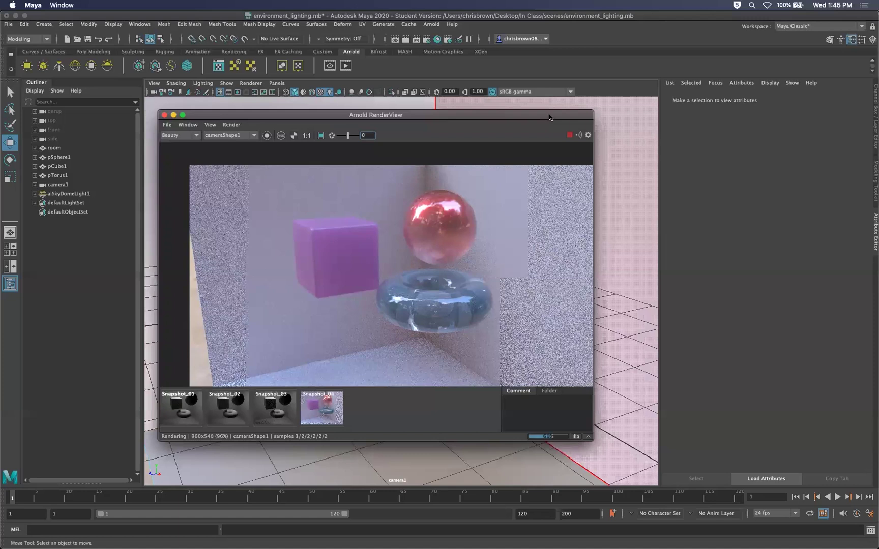
Replace the image in the skydome light's color texture with cayley_interior_2k.hdr.
click(71, 194)
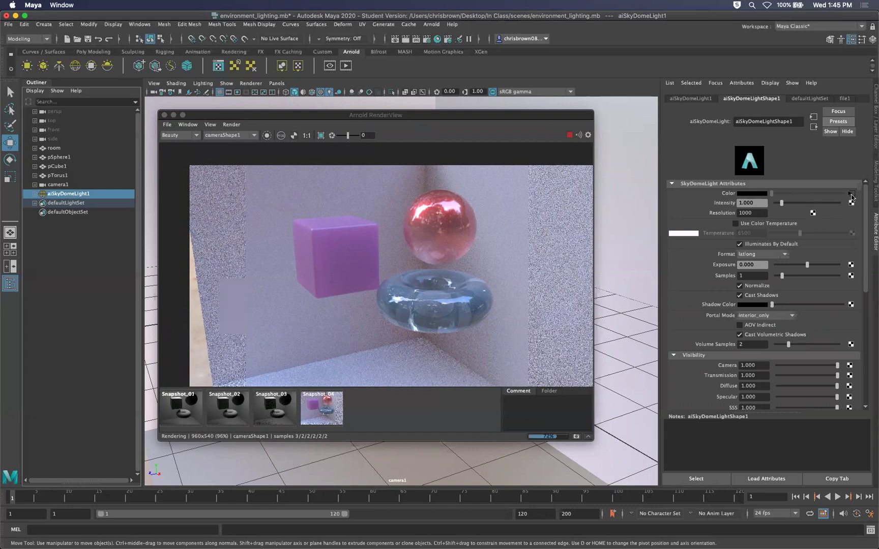
click(851, 197)
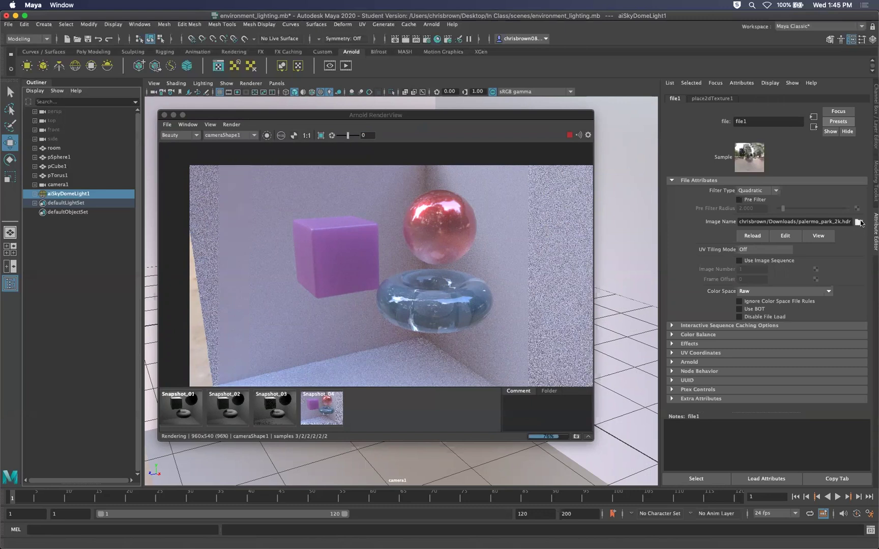
click(859, 223)
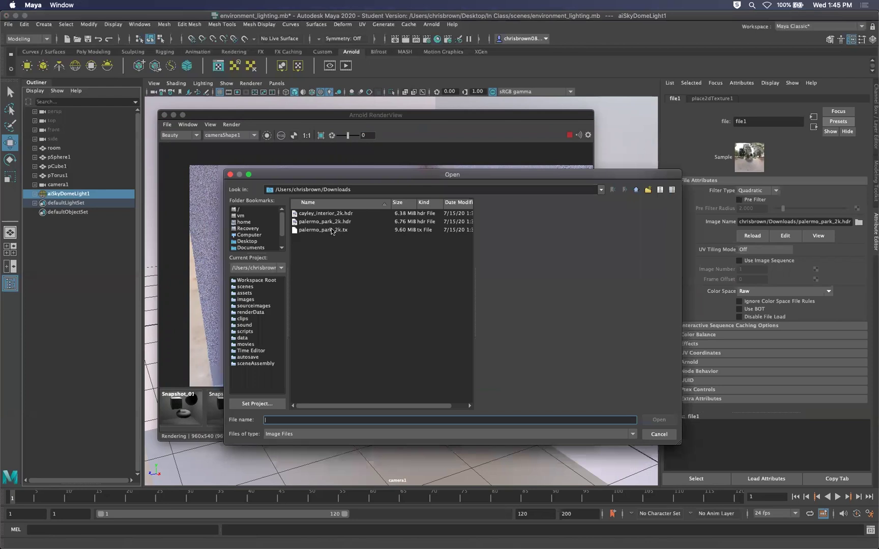
click(344, 214)
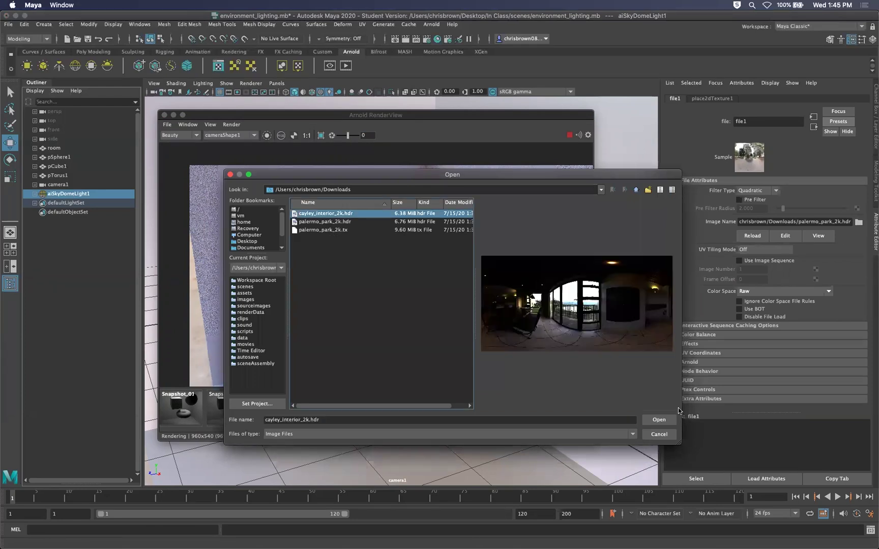
click(671, 418)
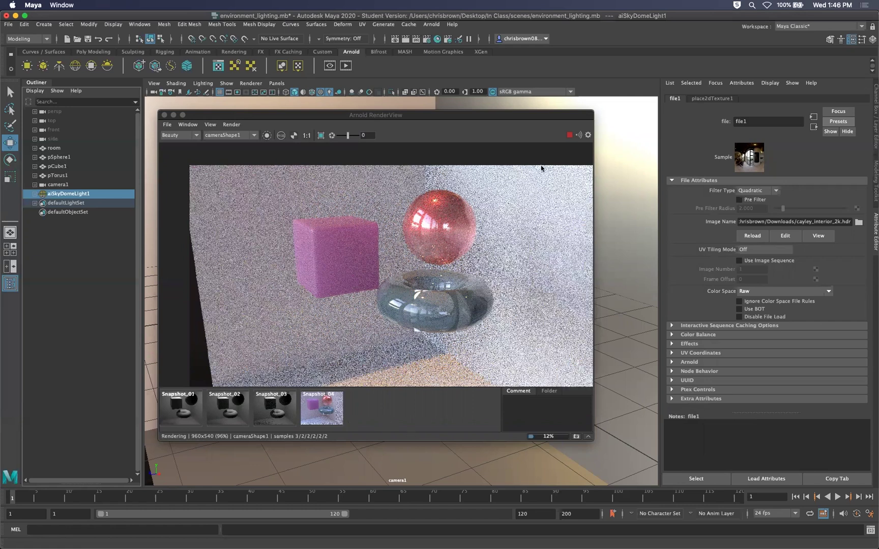
Set the resolution of aiSkyDomeLight1 to 2000 to match the downloaded 2k Cayley Interior HDRI.
click(539, 118)
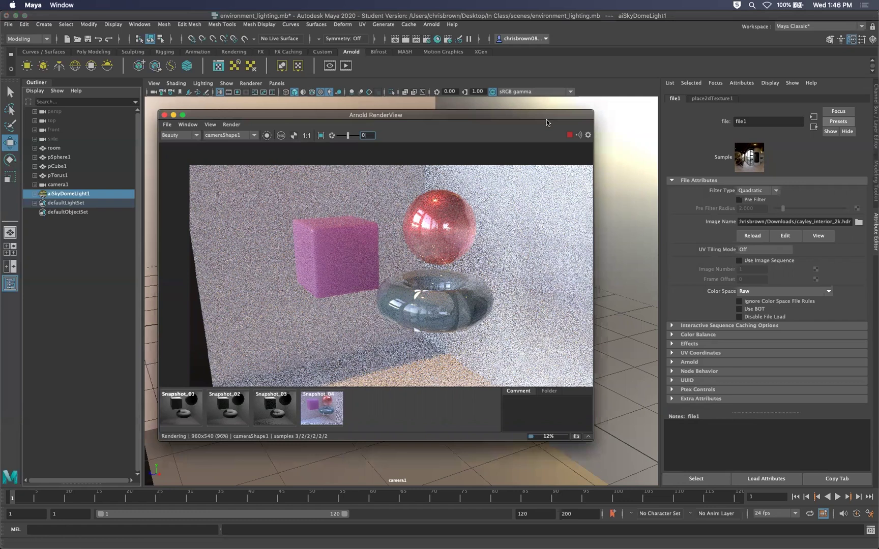
drag(547, 122, 542, 121)
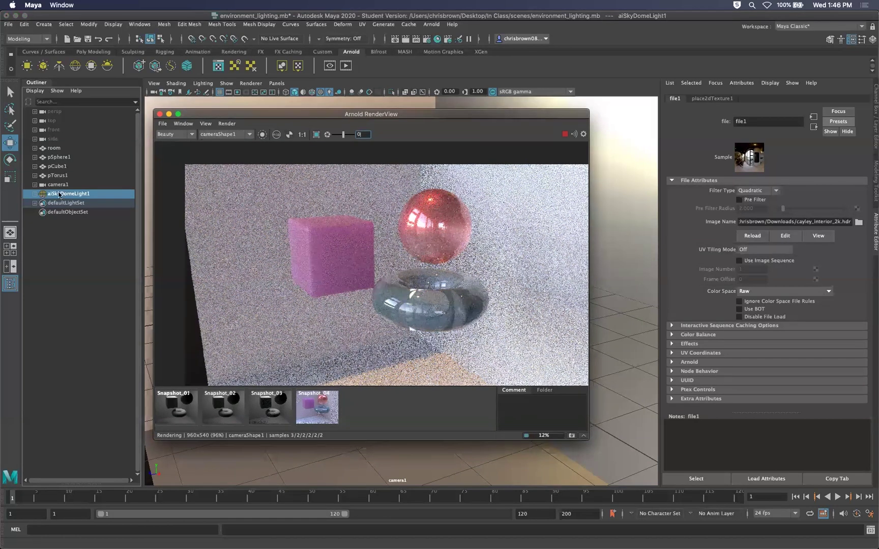
click(44, 197)
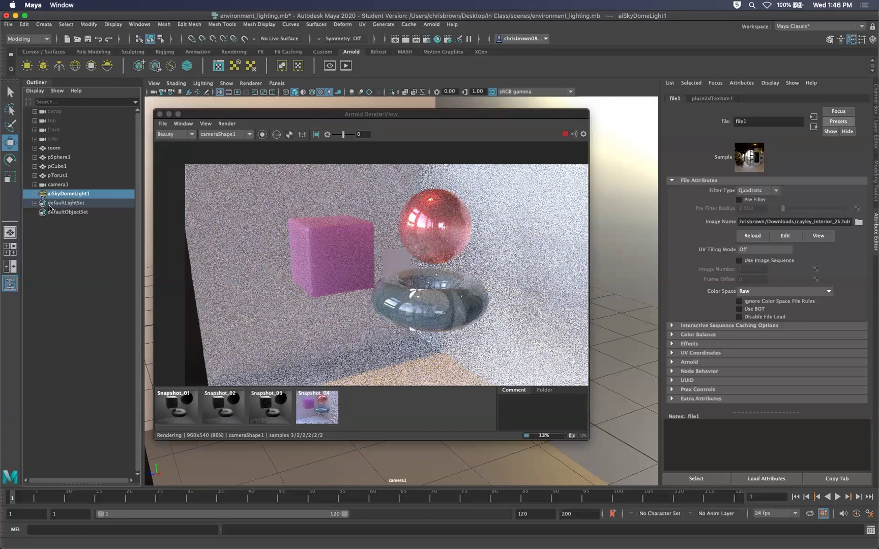
click(67, 197)
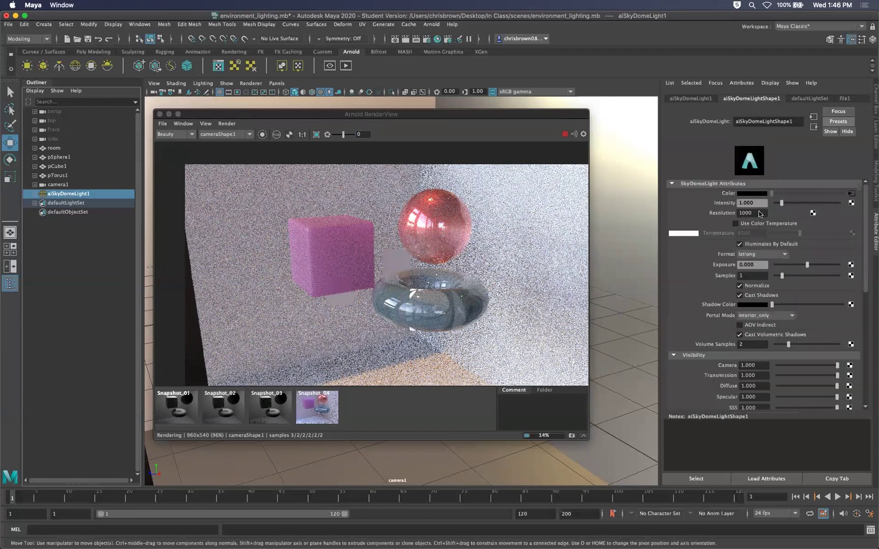
double_click(742, 213)
key(super+Tab)
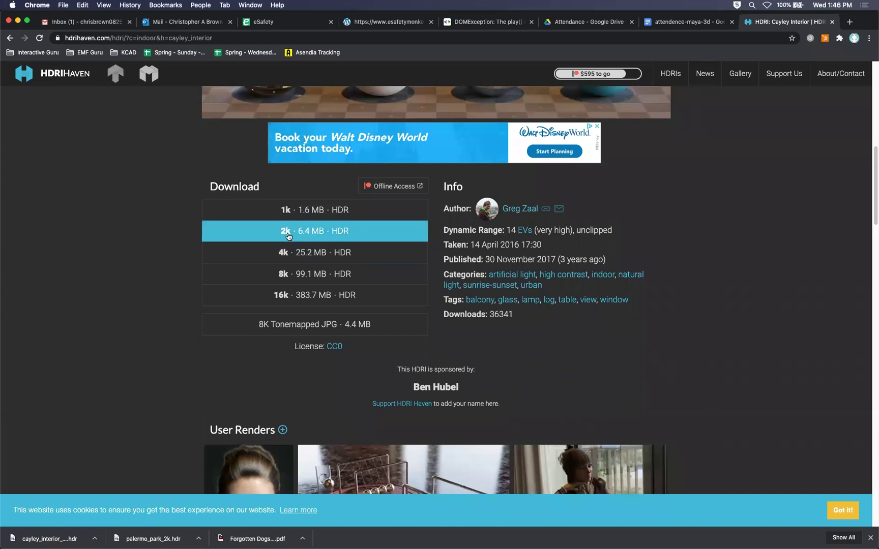
key(super+Tab)
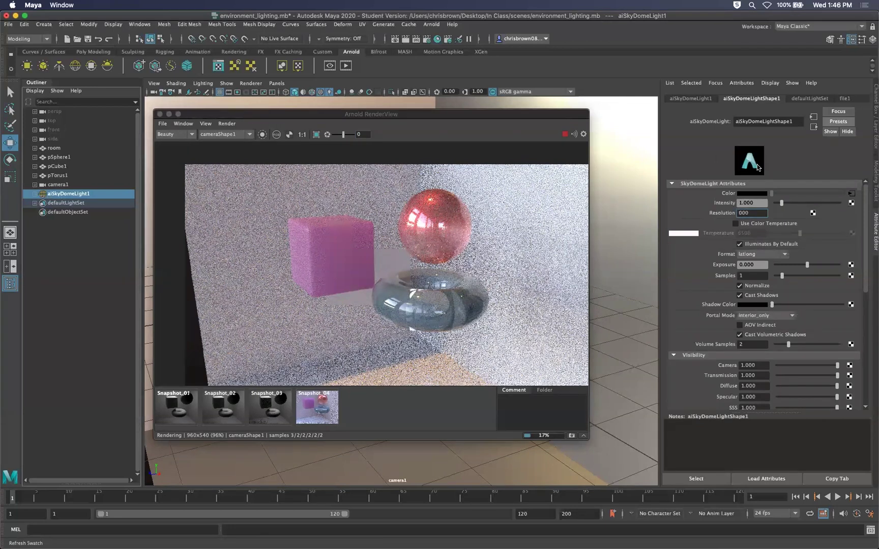
text(2)
key(Return)
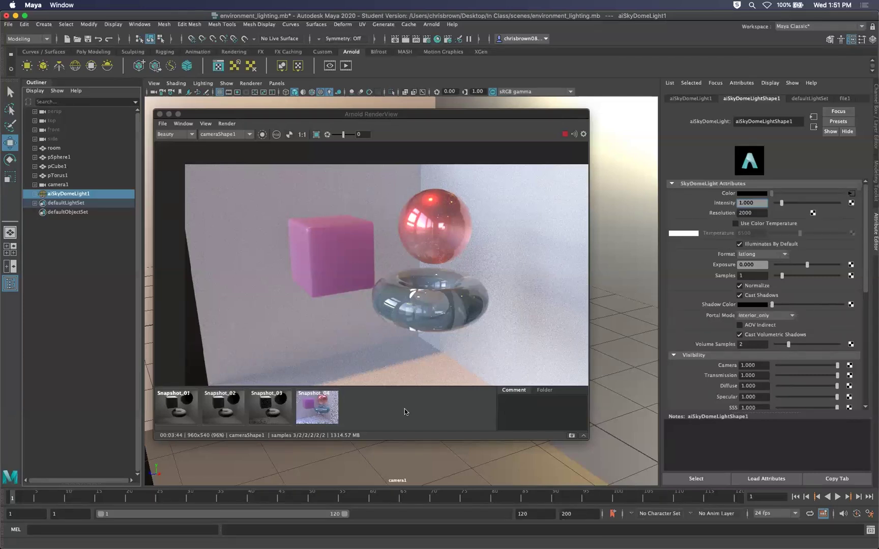
Store a snapshot of the finished Cayley Interior render and compare it back and forth with the park-lit snapshot.
click(571, 436)
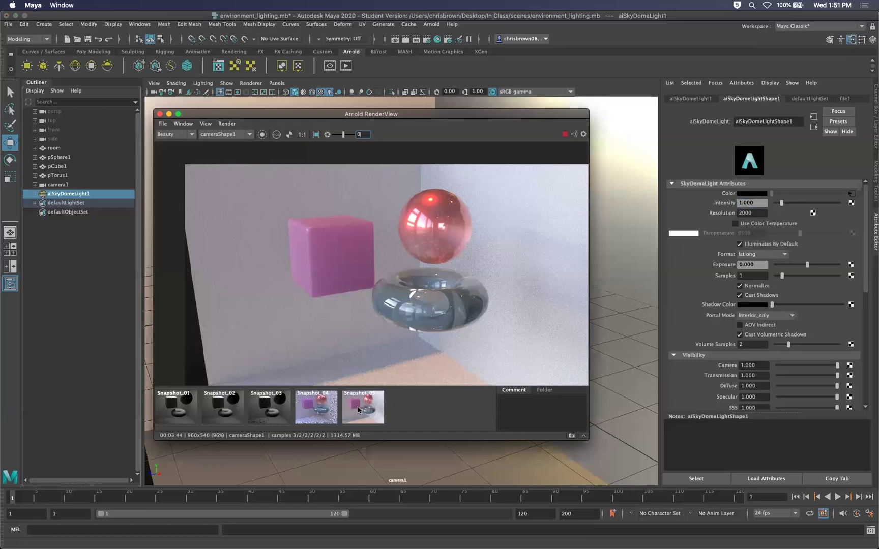
click(312, 408)
click(354, 408)
click(336, 408)
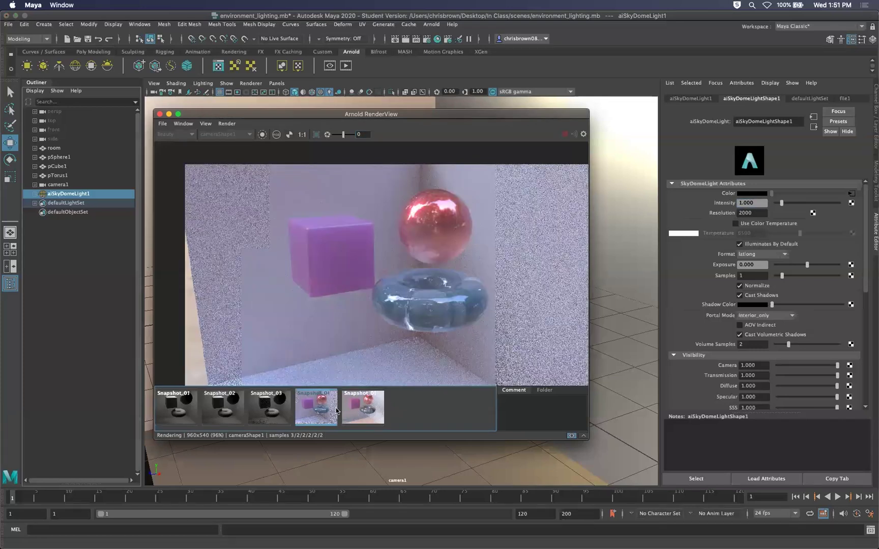
click(375, 409)
click(335, 410)
click(371, 411)
click(325, 412)
click(366, 408)
click(332, 411)
click(364, 409)
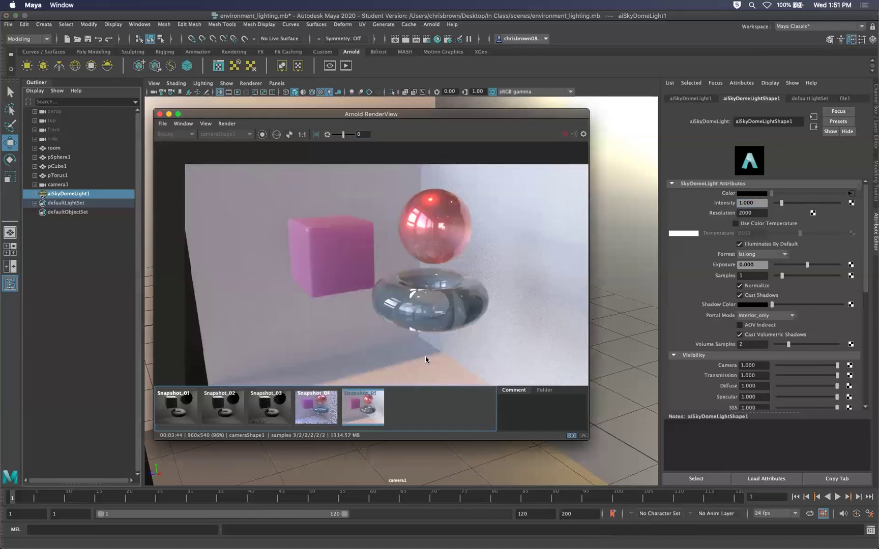
click(329, 406)
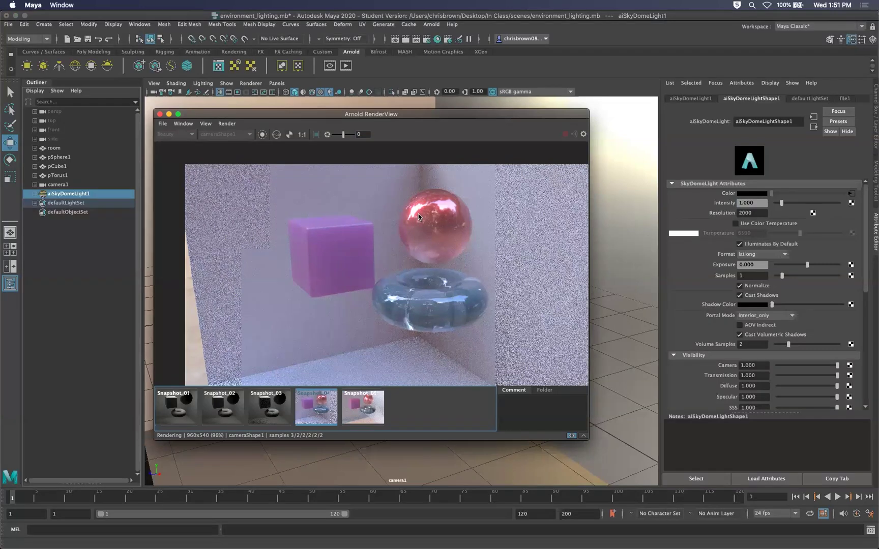
click(363, 409)
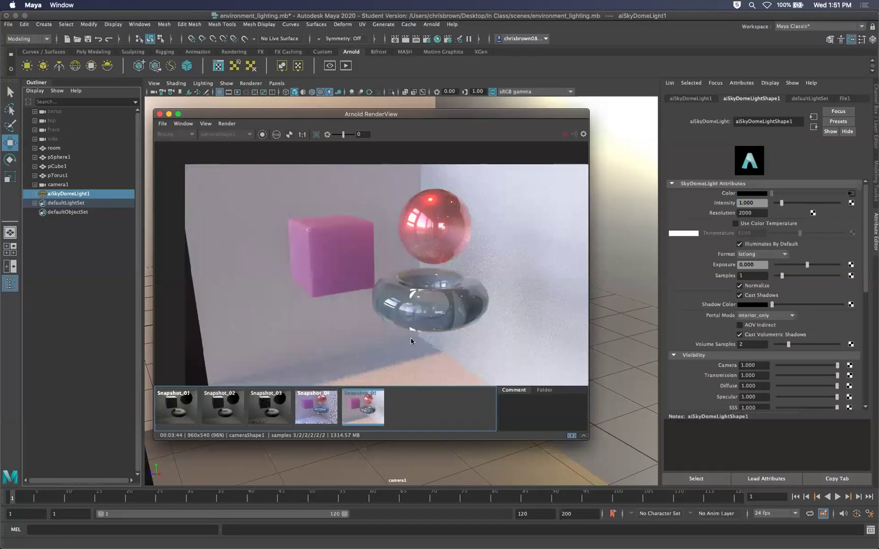
click(329, 407)
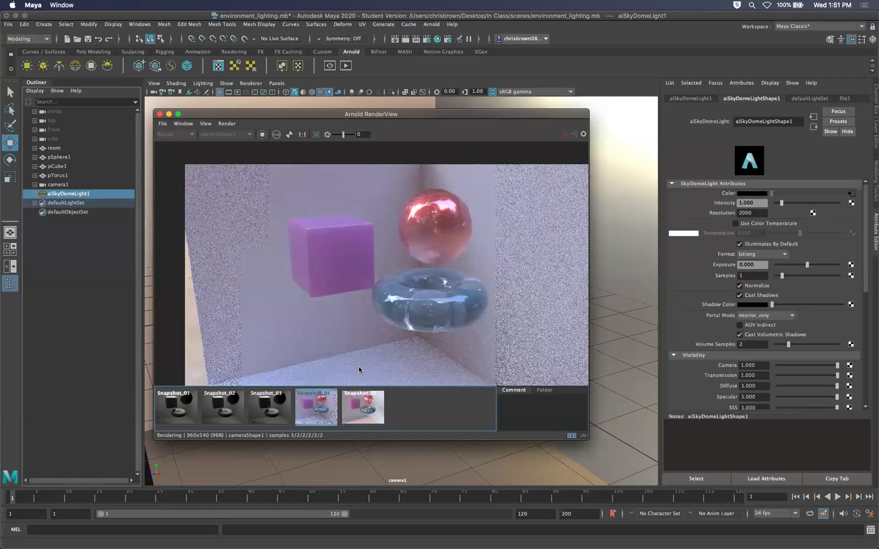